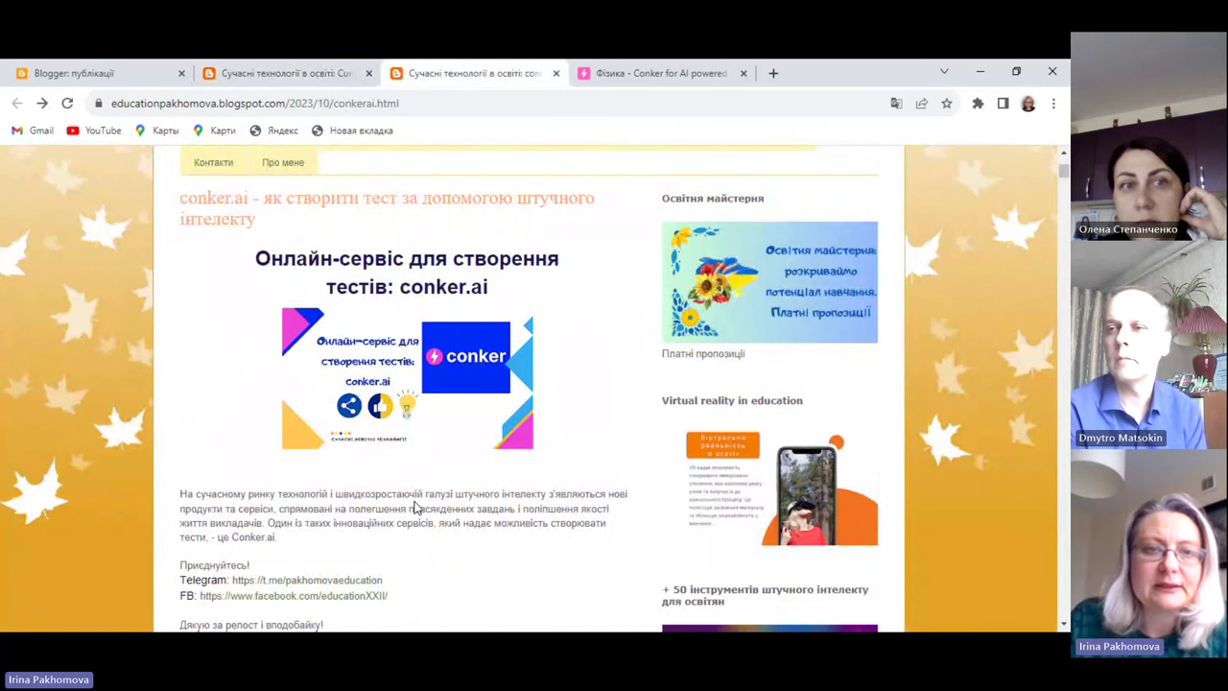
- Read through the blog post about creating tests with conker.ai, including its description, pricing and sample test links
scroll(428, 515, "down", 3)
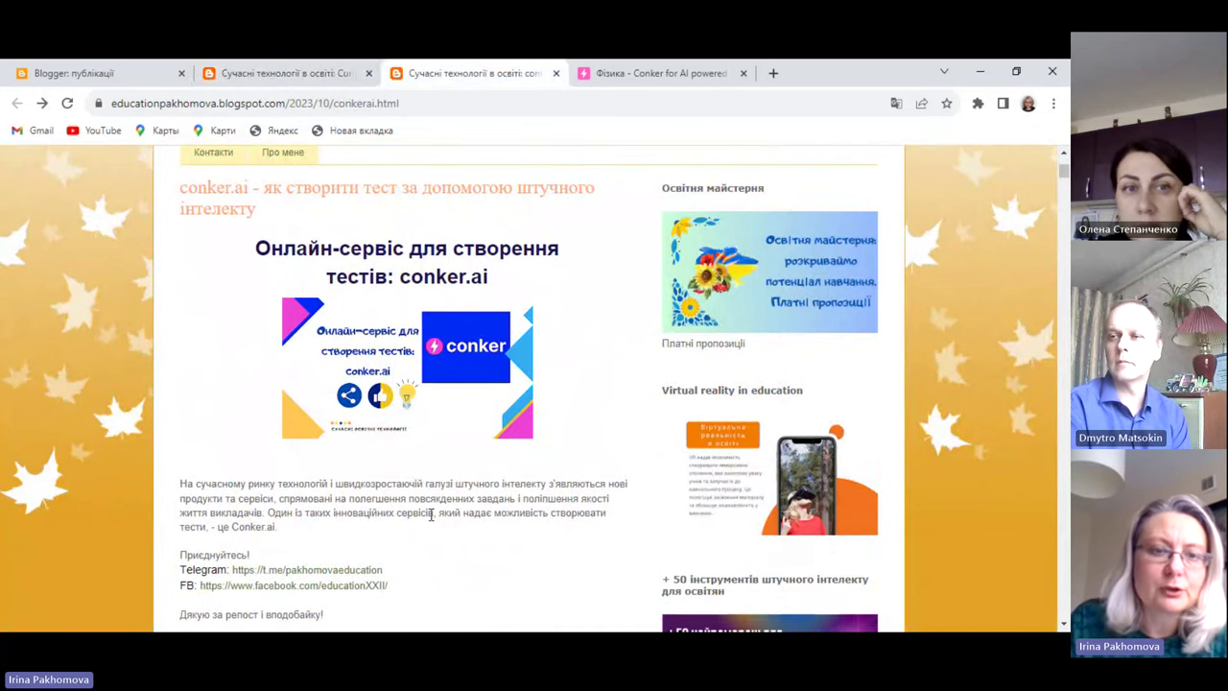
scroll(430, 518, "down", 3)
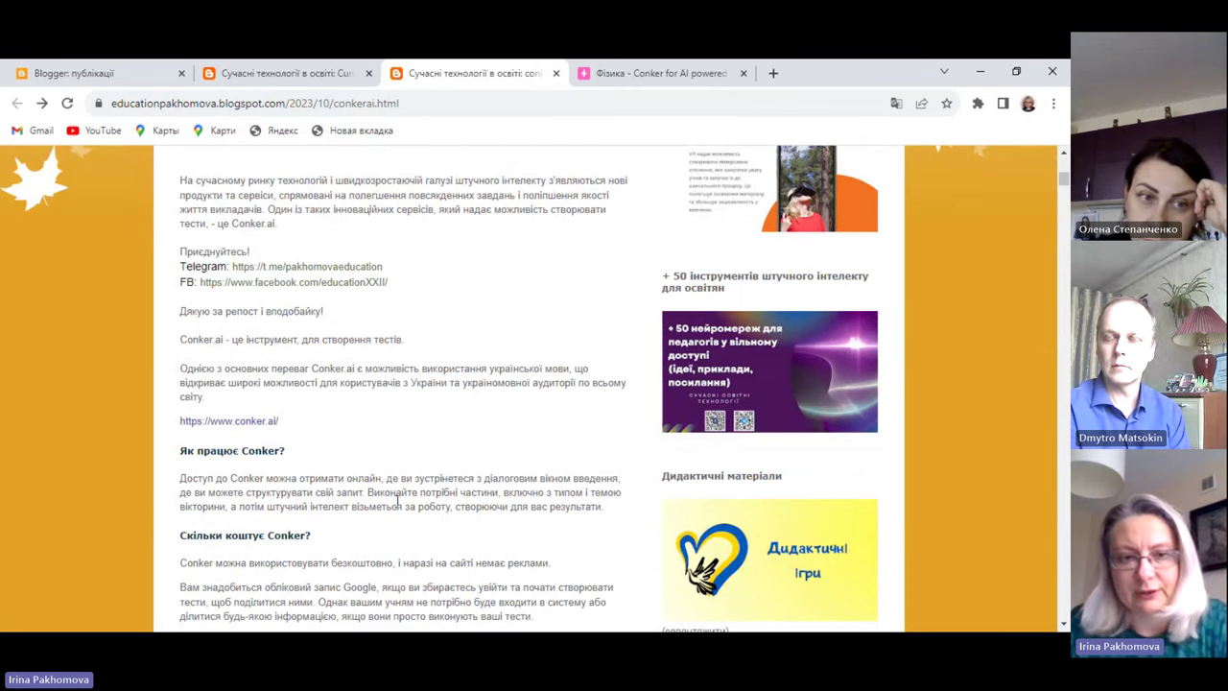
scroll(397, 504, "down", 4)
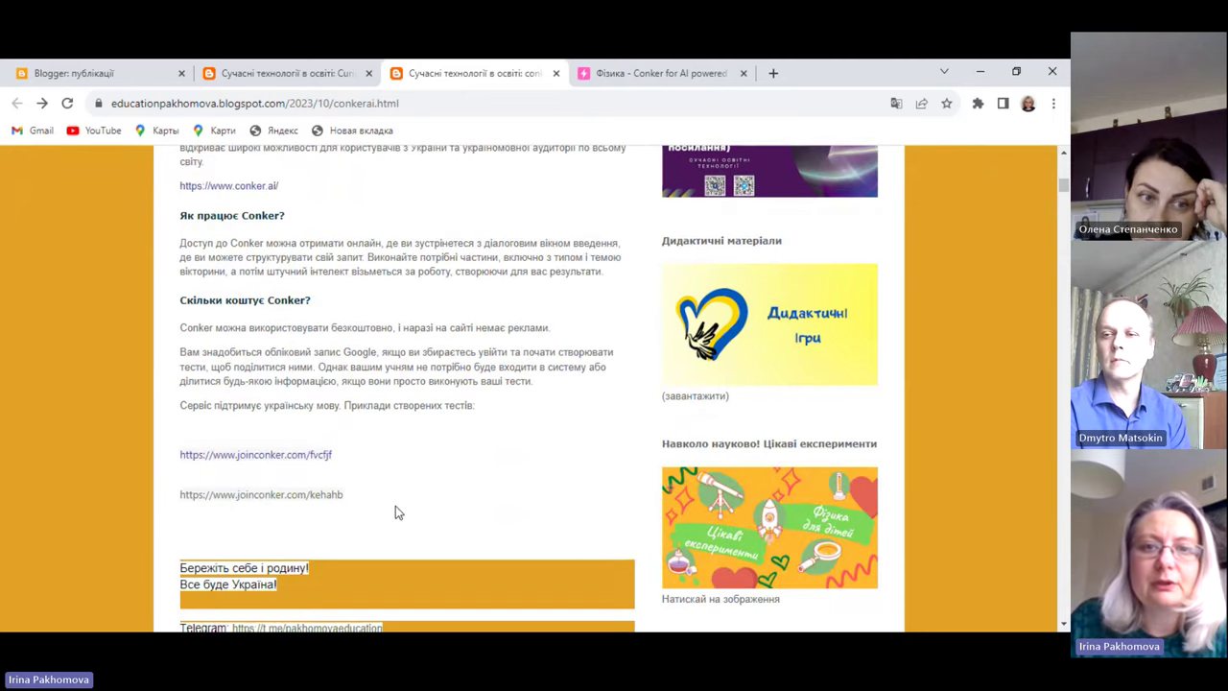
scroll(397, 511, "up", 8)
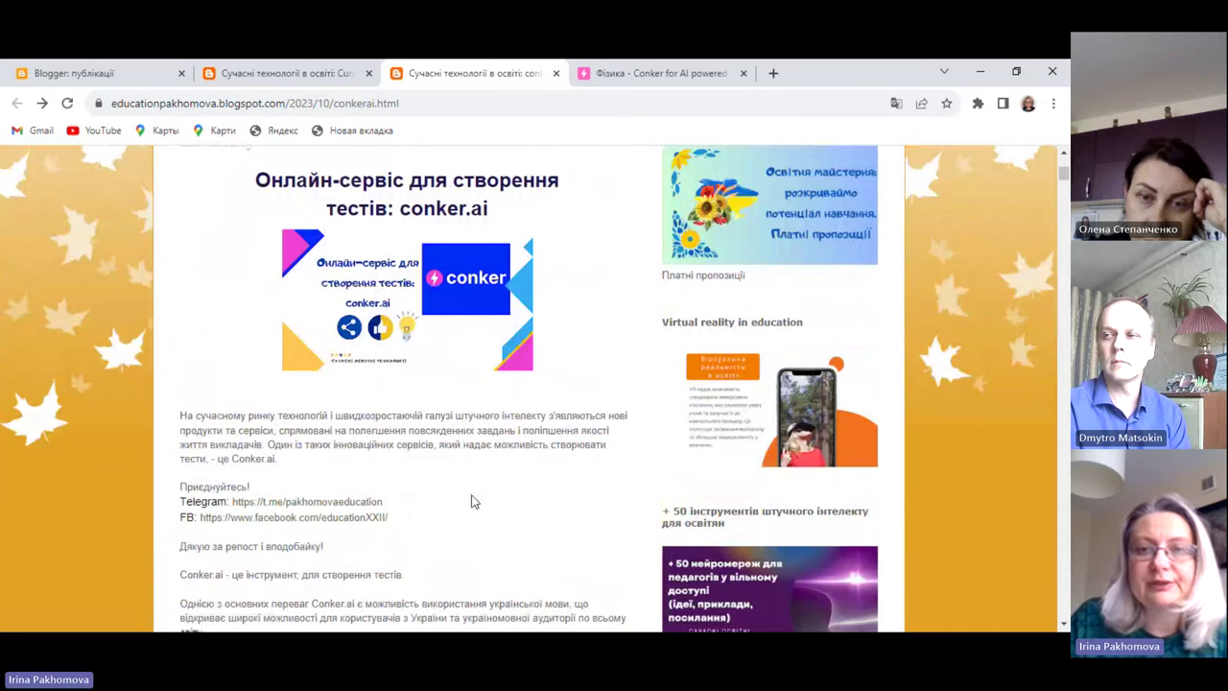
- Switch to Conker and leave the existing Фізика quiz for the page where a new quiz is created
left_click(666, 73)
scroll(536, 387, "up", 1)
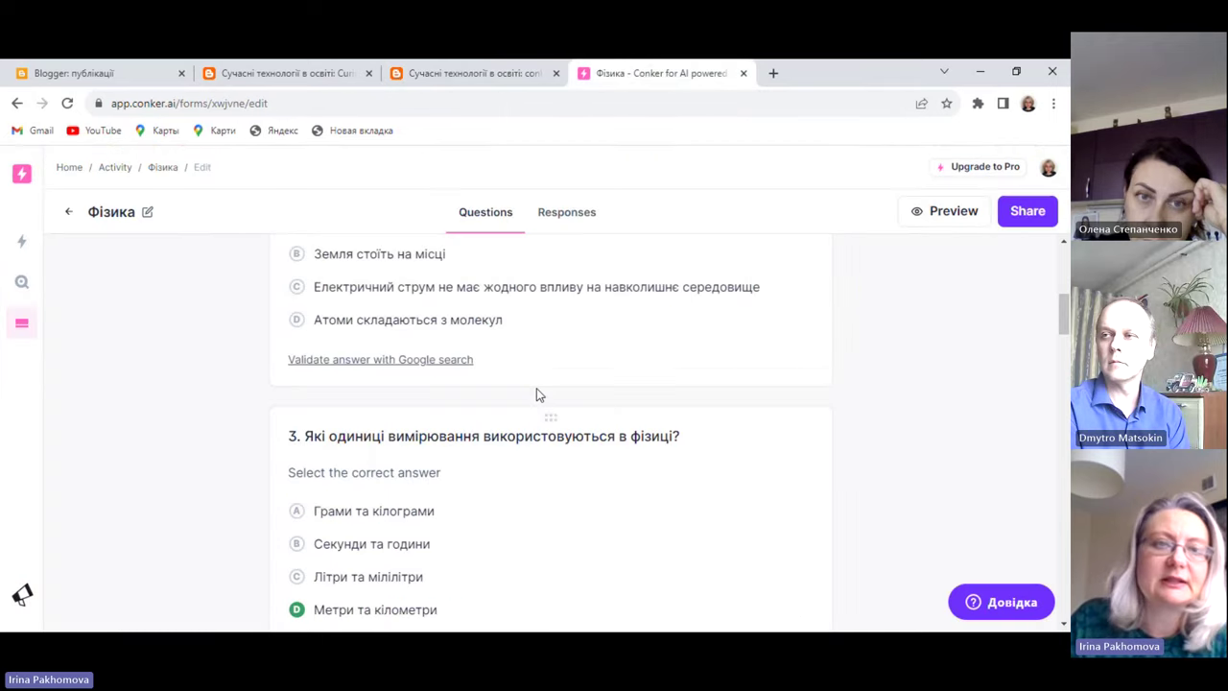
scroll(538, 396, "up", 2)
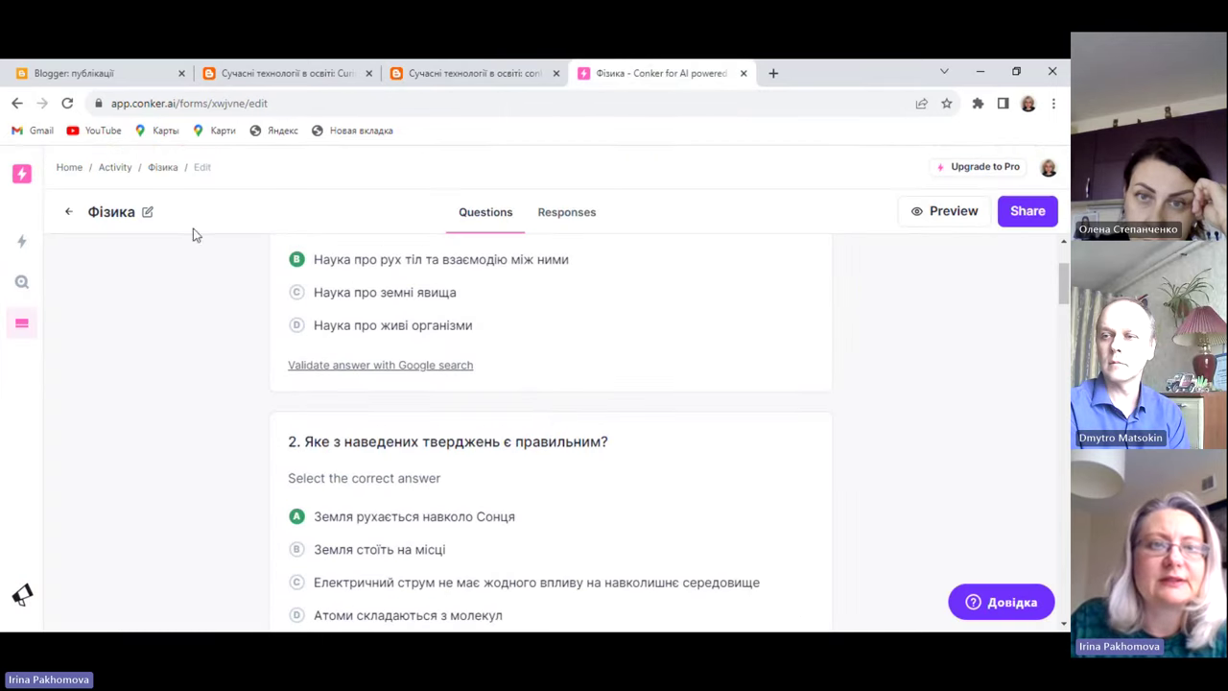
left_click(68, 173)
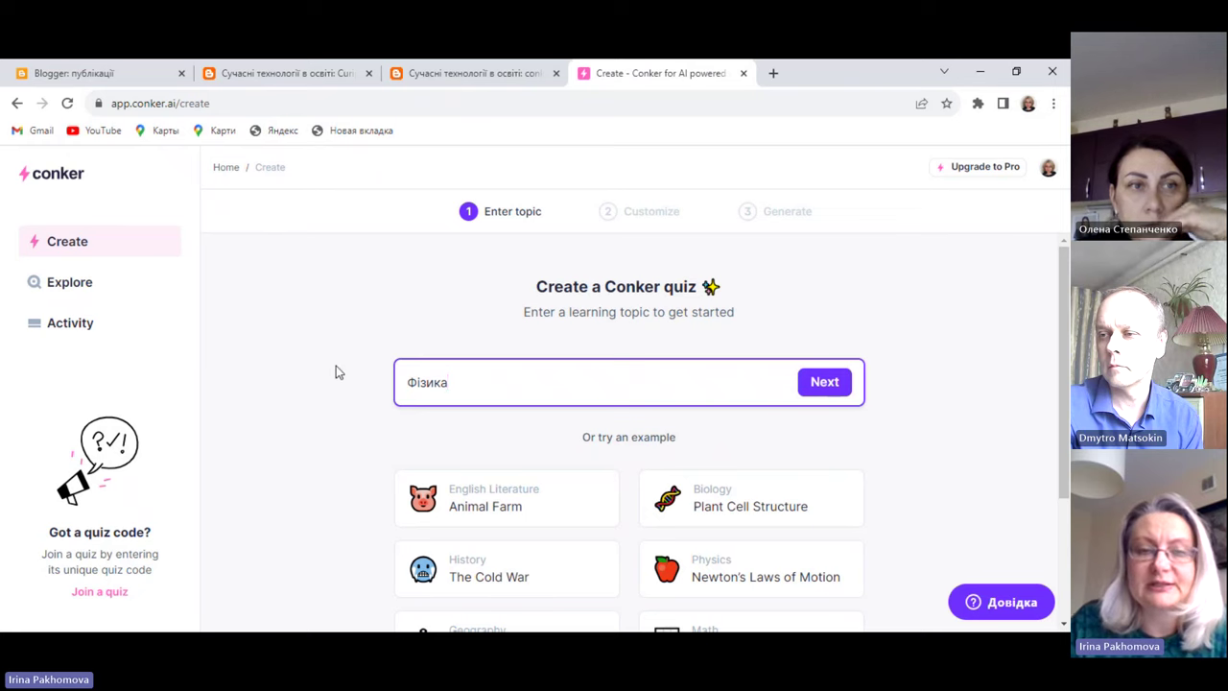
- Use Фізика as the learning topic for the new quiz and continue to its customization options
scroll(336, 372, "down", 1)
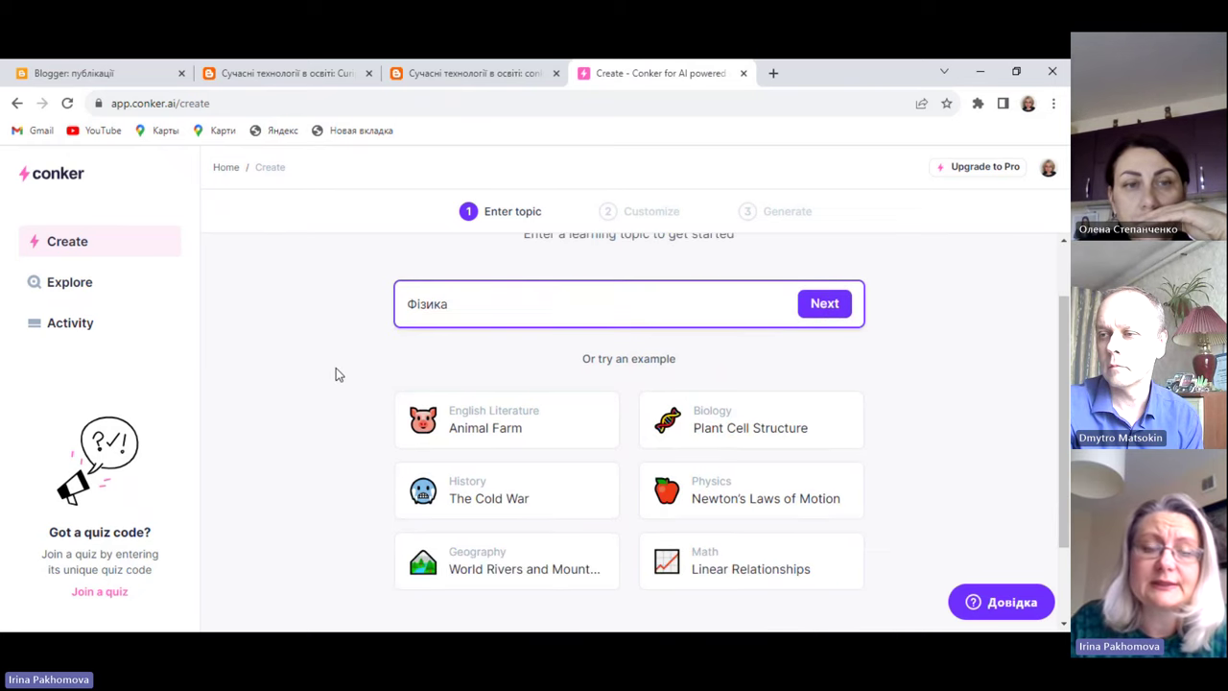
scroll(567, 338, "up", 1)
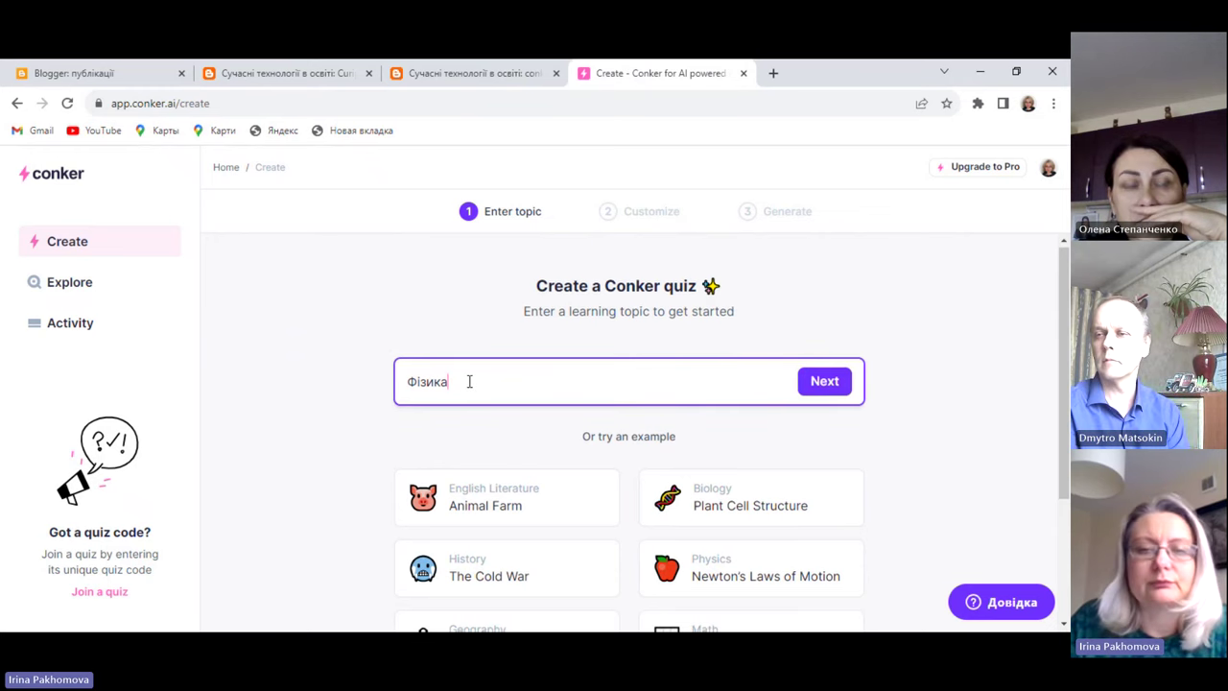
scroll(469, 382, "down", 2)
scroll(470, 386, "up", 2)
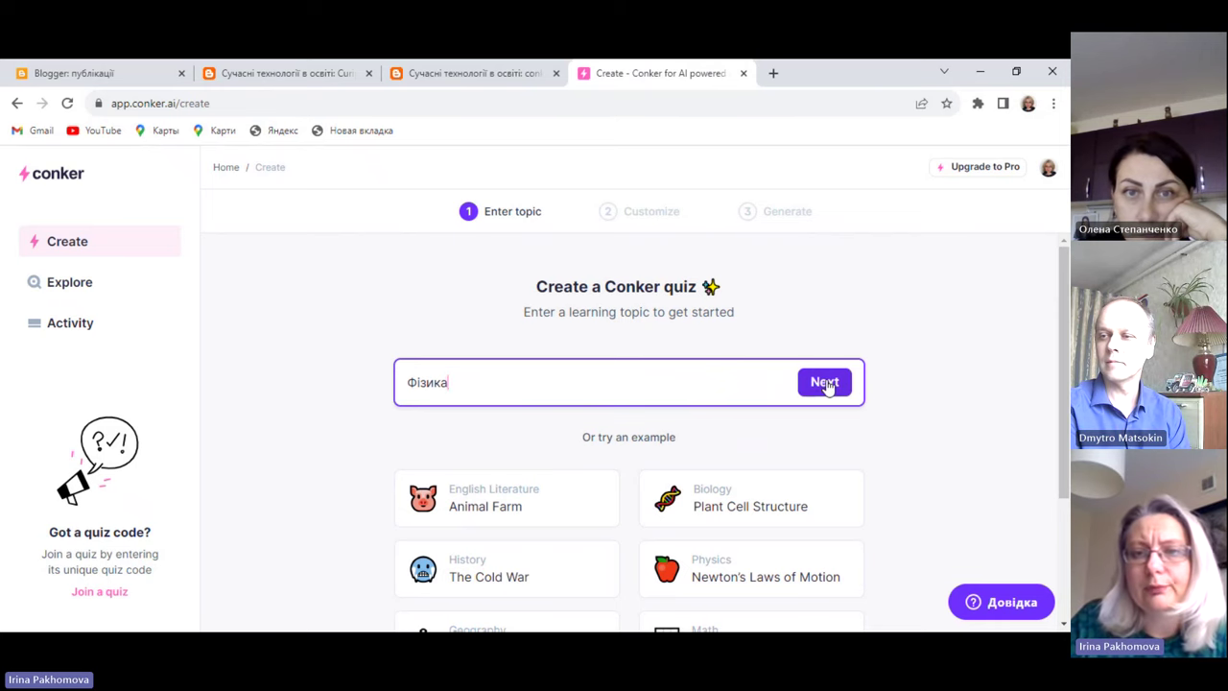
scroll(734, 386, "down", 2)
scroll(767, 375, "up", 2)
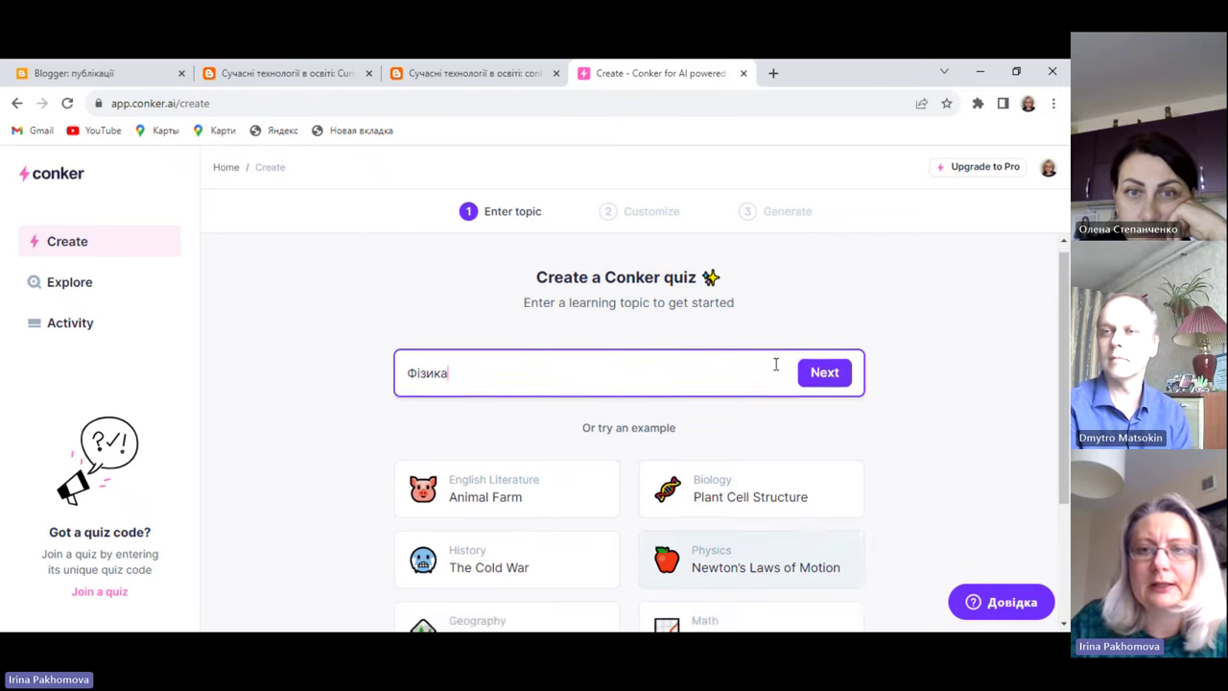
left_click(815, 383)
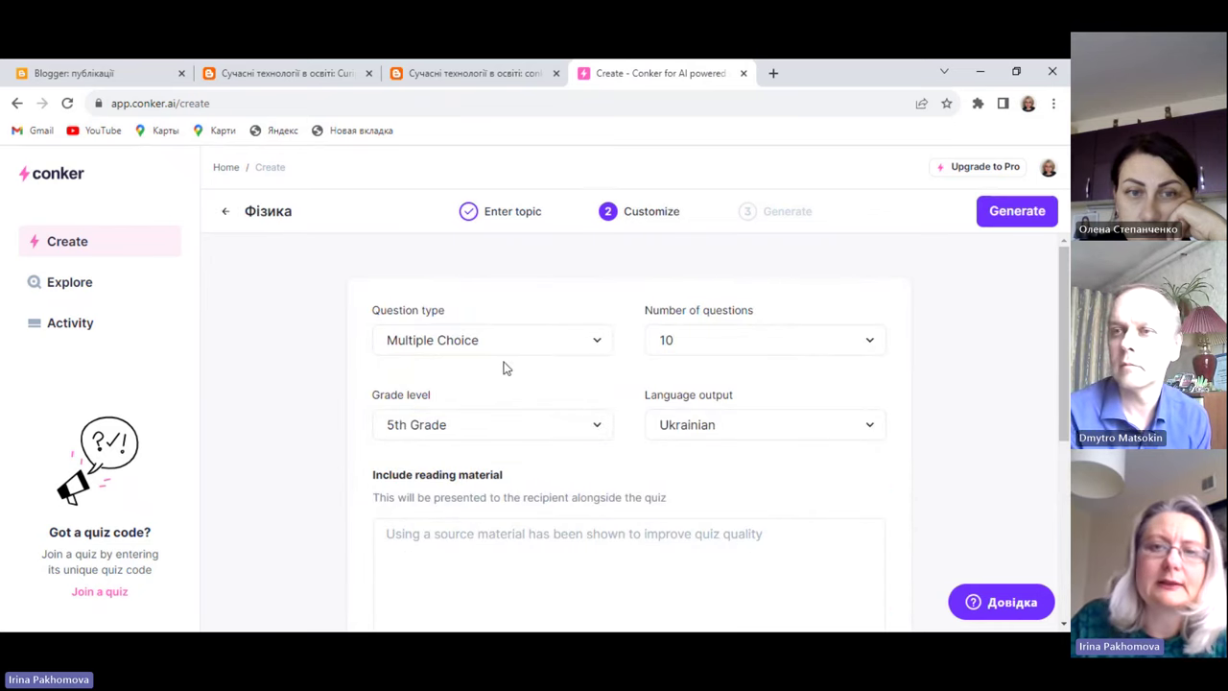
- Set the quiz's question type to Mixed and keep the grade level at 5th Grade
left_click(594, 342)
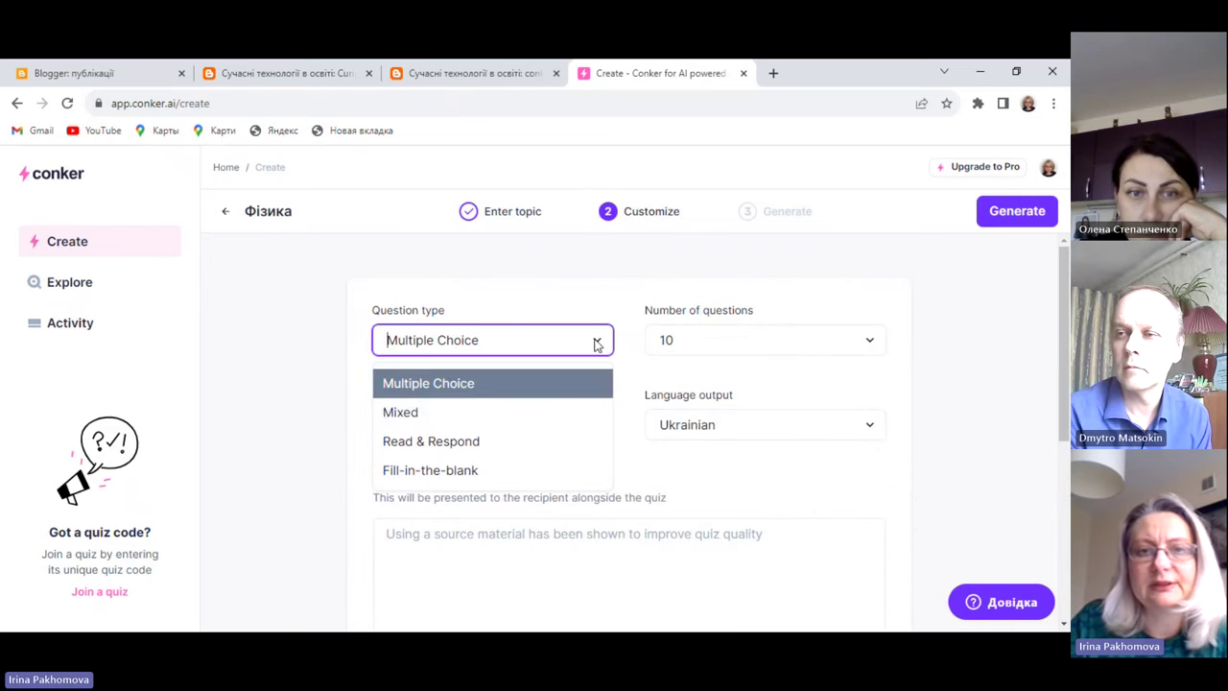
left_click(400, 414)
scroll(576, 391, "down", 1)
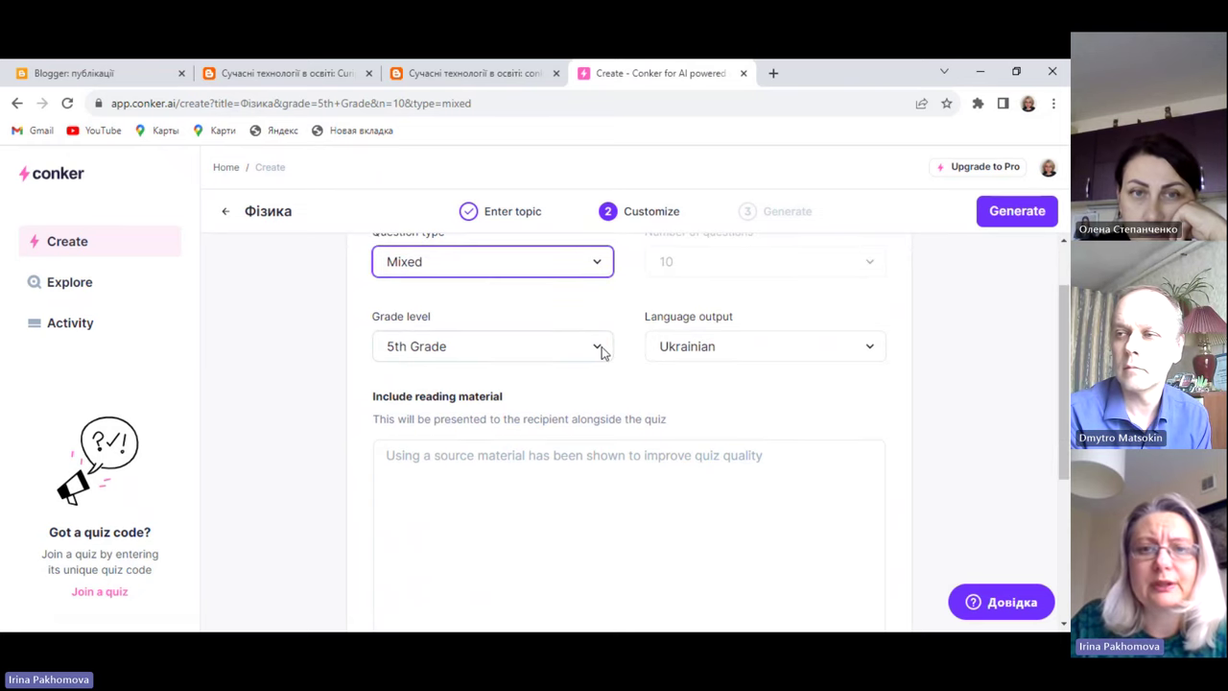
left_click(599, 347)
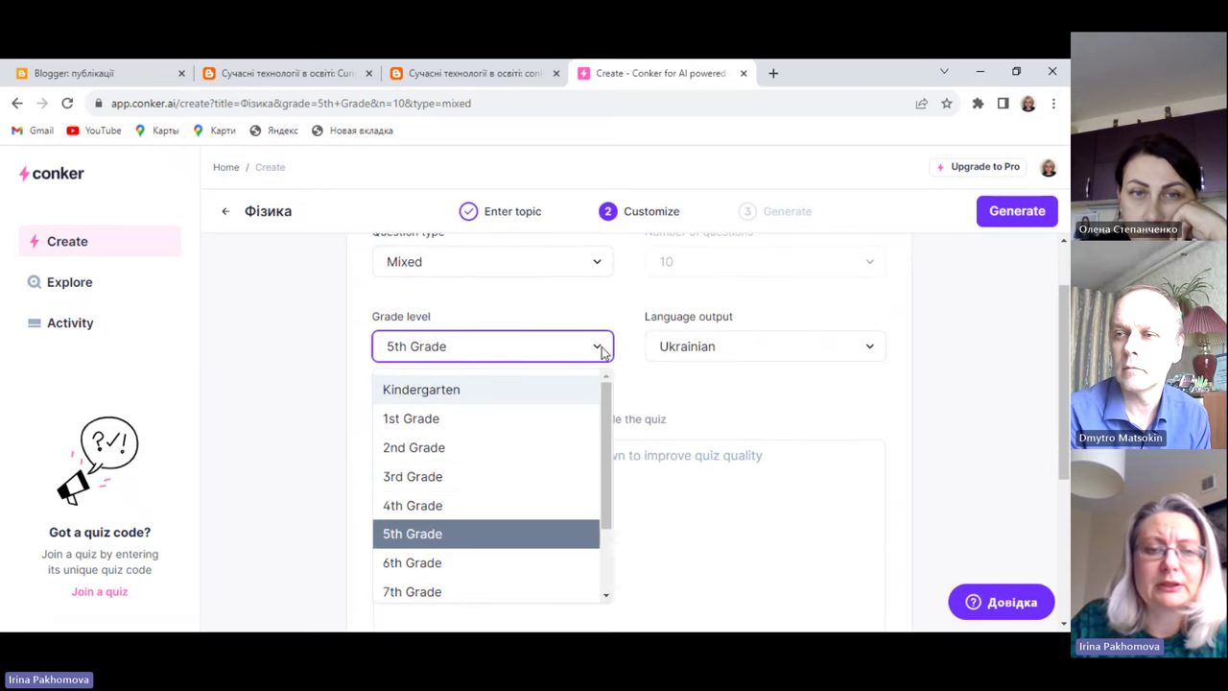
left_click(447, 504)
left_click(596, 346)
scroll(518, 466, "down", 2)
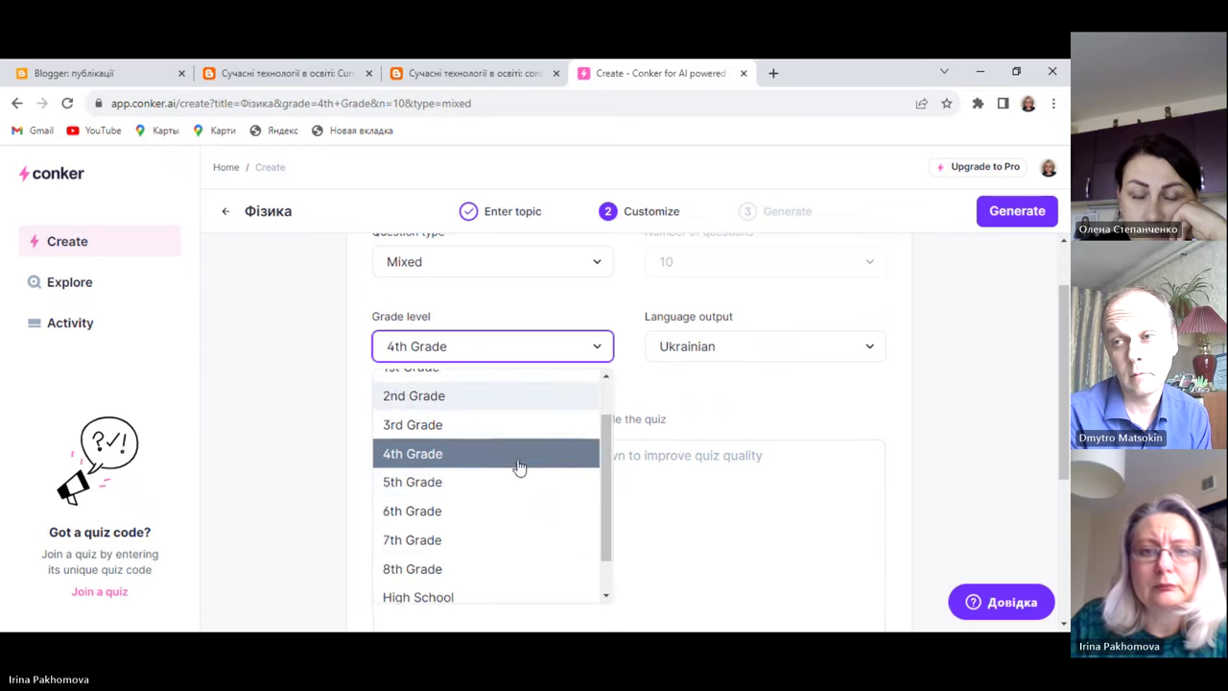
left_click(447, 466)
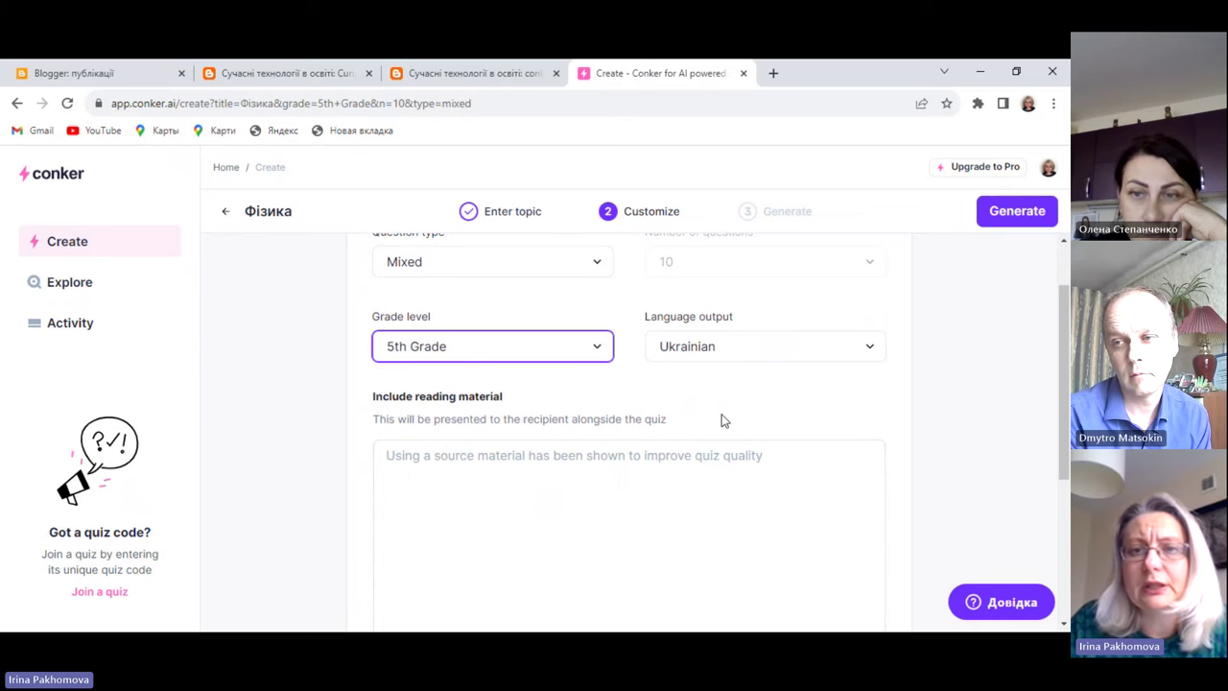
- Examine the language output setting, the optional reading material field and its word limits
scroll(726, 403, "up", 2)
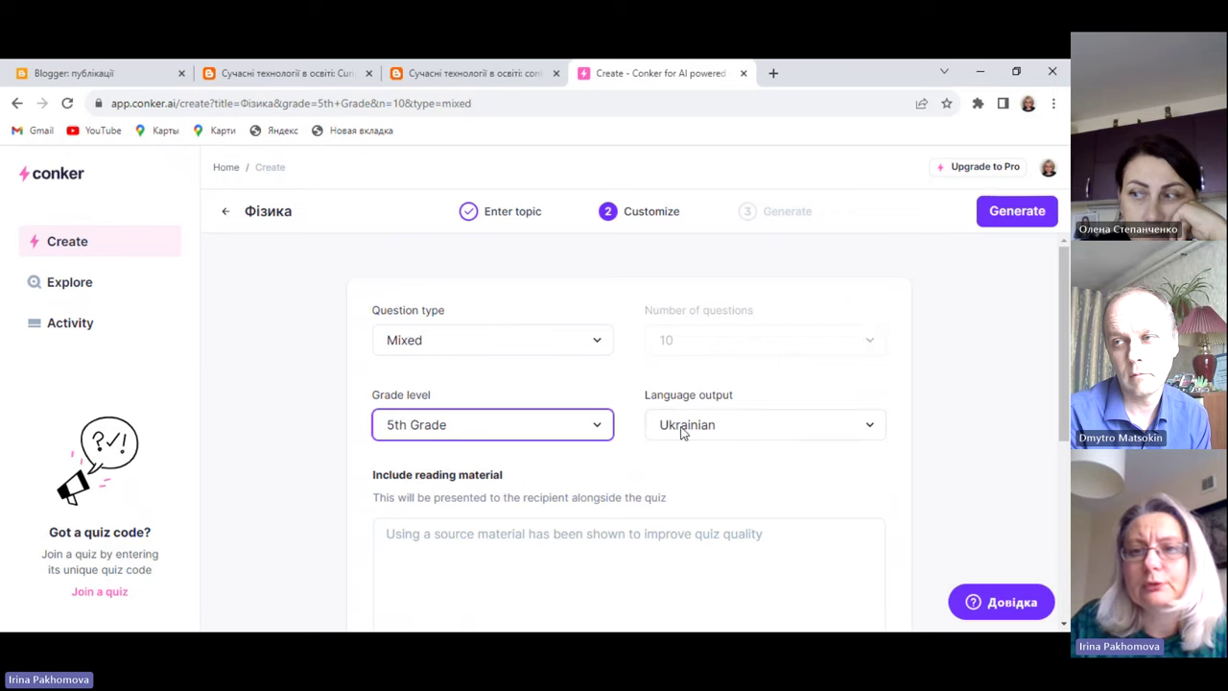
scroll(676, 432, "down", 3)
scroll(680, 345, "up", 1)
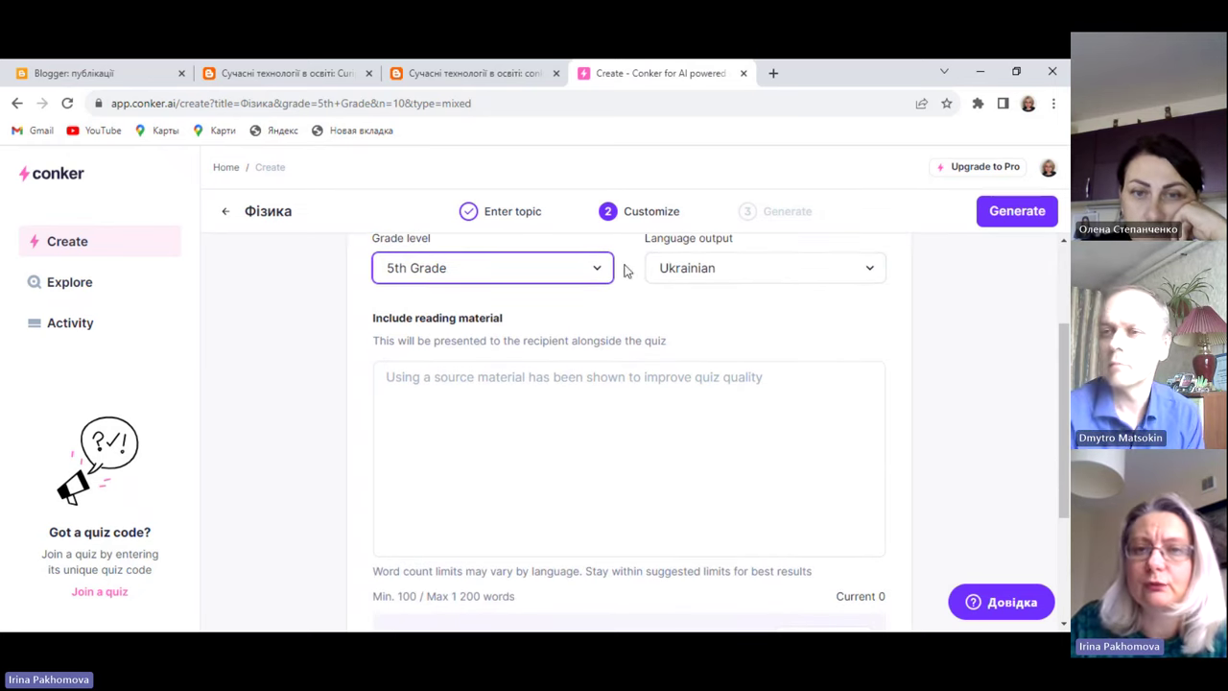
scroll(680, 274, "up", 2)
scroll(731, 323, "down", 1)
scroll(732, 327, "down", 1)
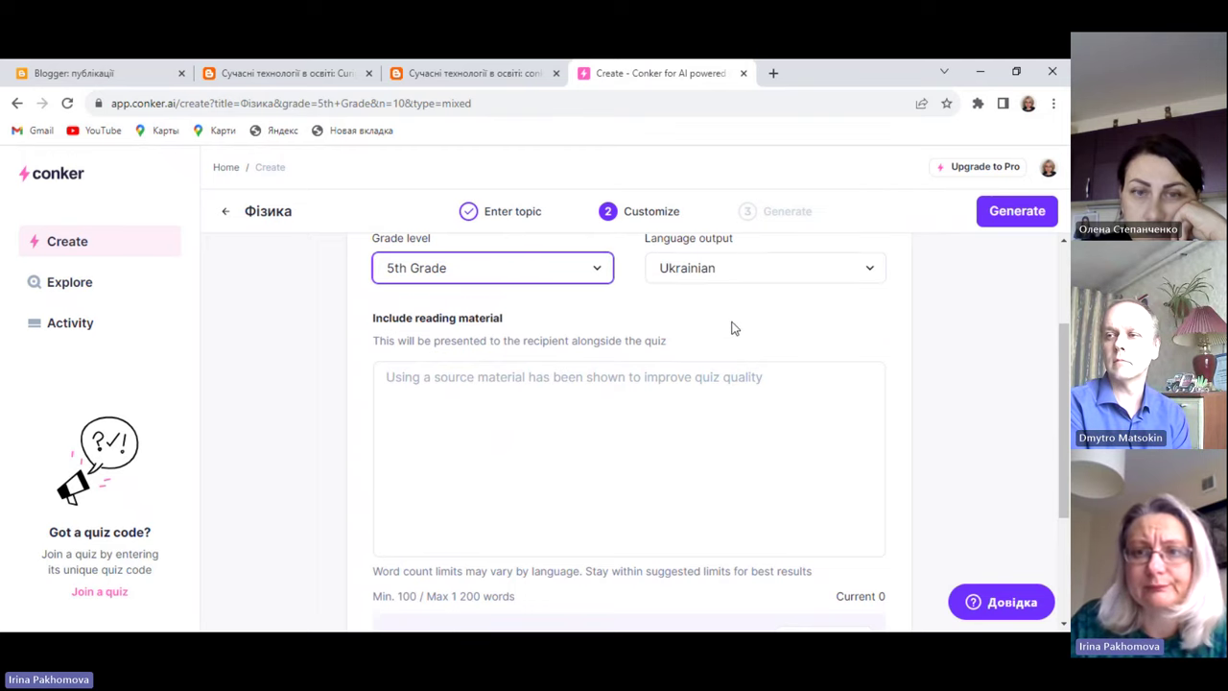
scroll(531, 432, "down", 3)
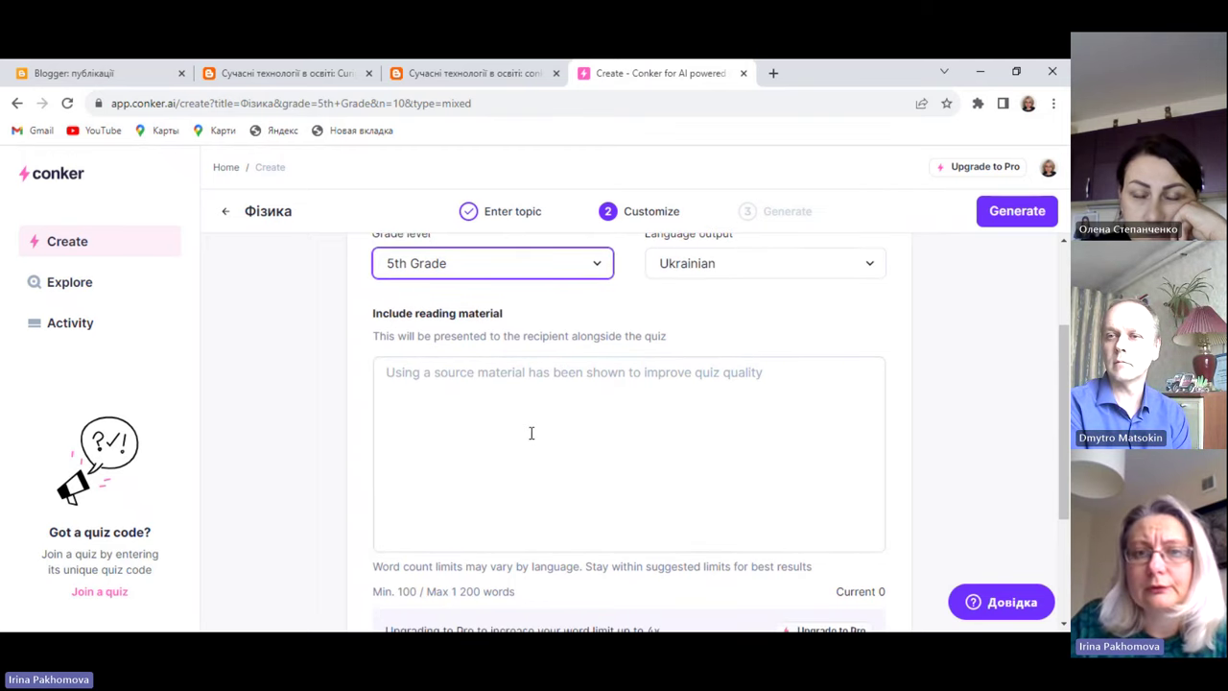
scroll(594, 451, "down", 1)
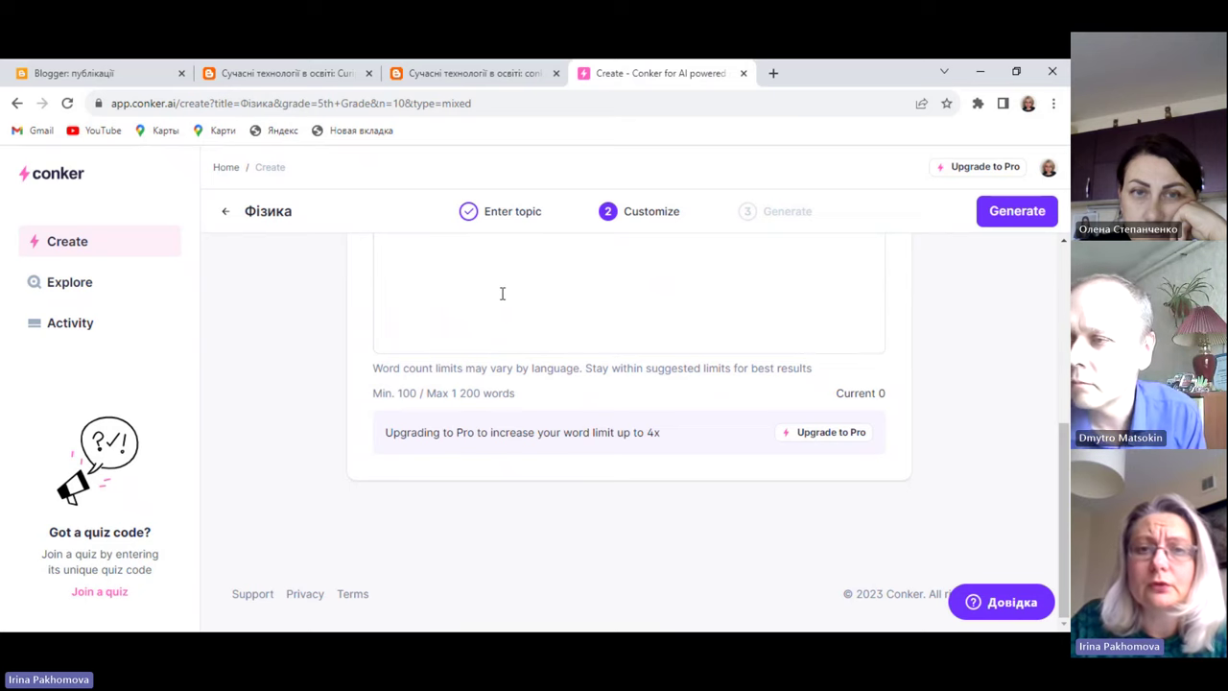
scroll(512, 364, "up", 1)
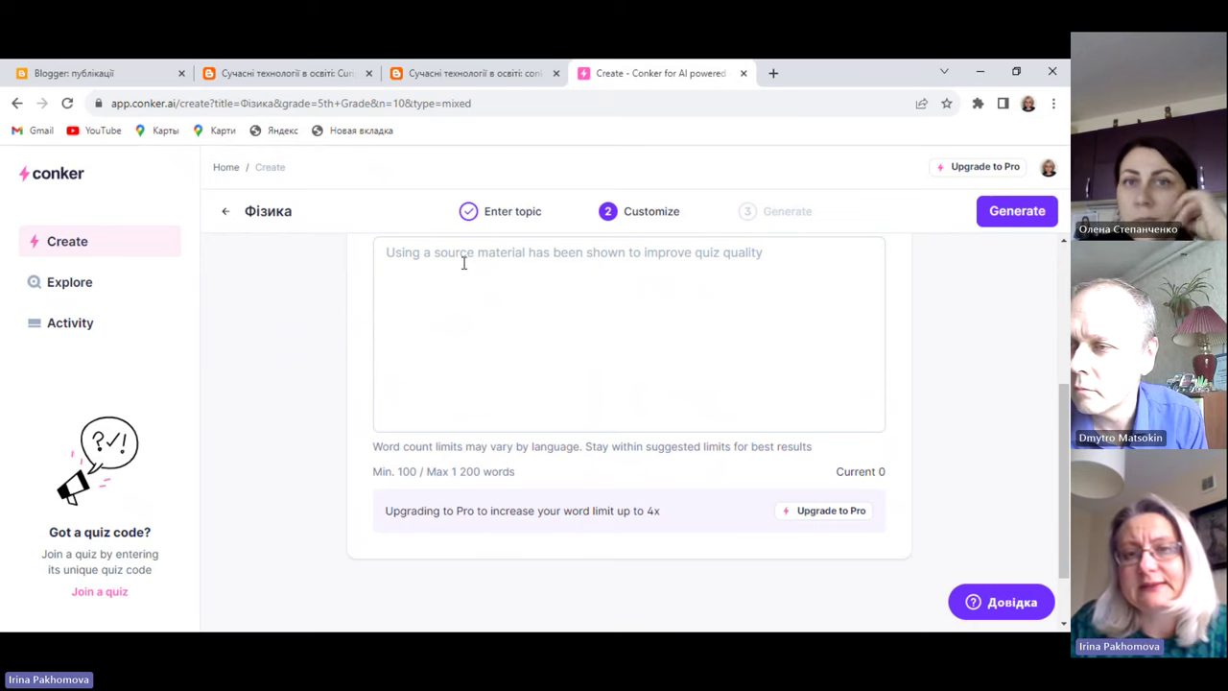
scroll(595, 297, "up", 2)
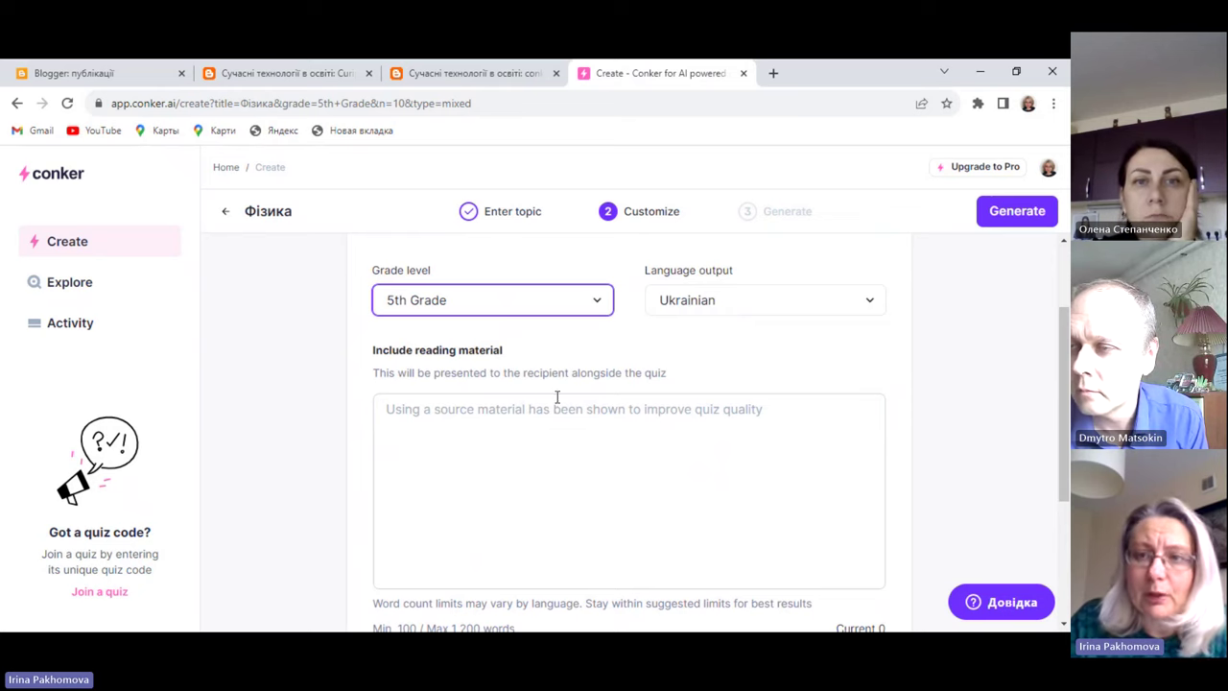
- Generate the Фізика quiz and review its first two questions with their marked answers
left_click(1020, 212)
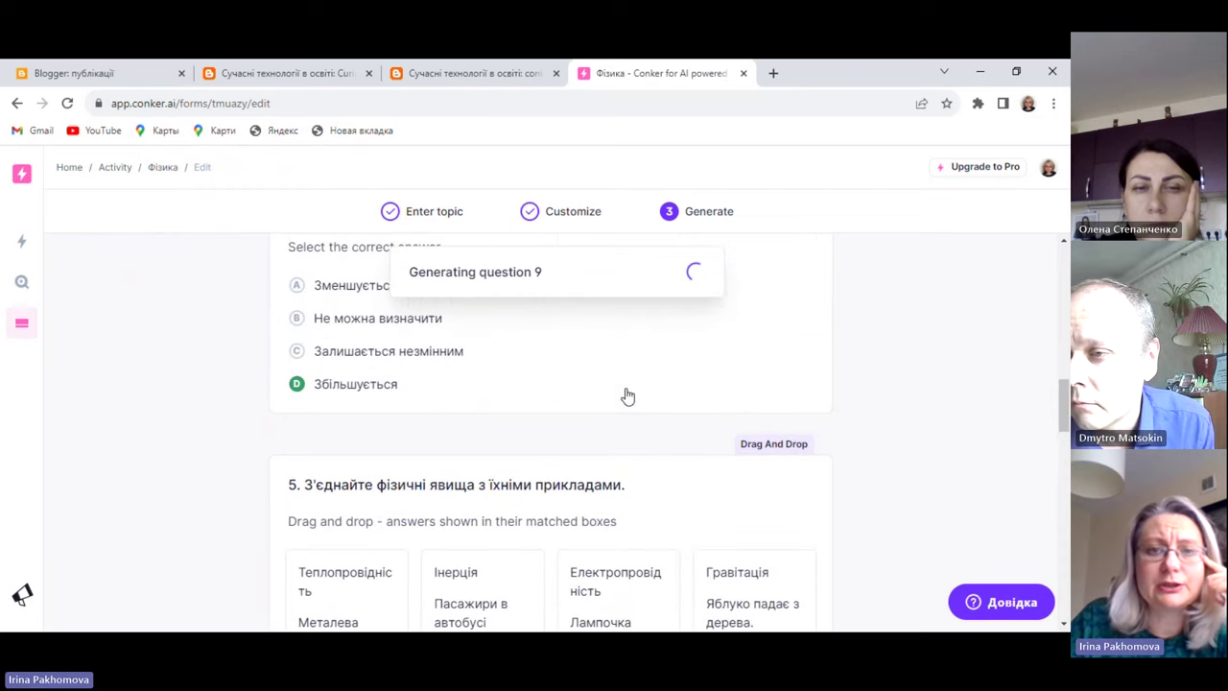
scroll(626, 395, "up", 10)
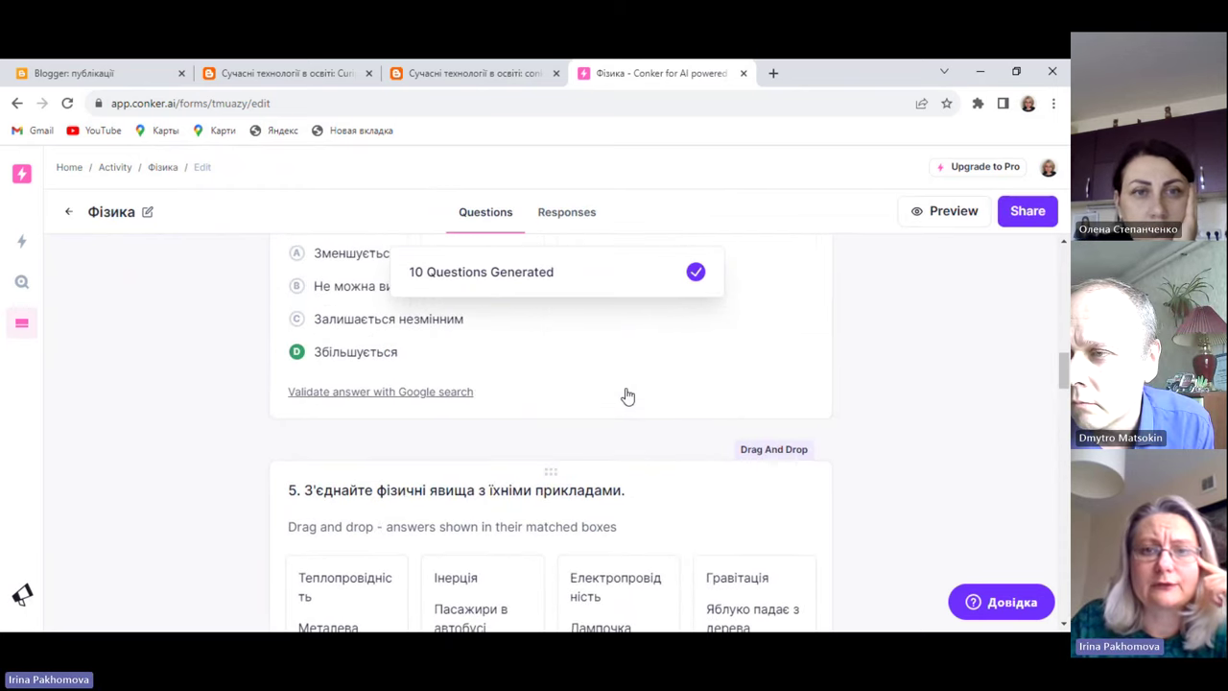
scroll(625, 395, "up", 3)
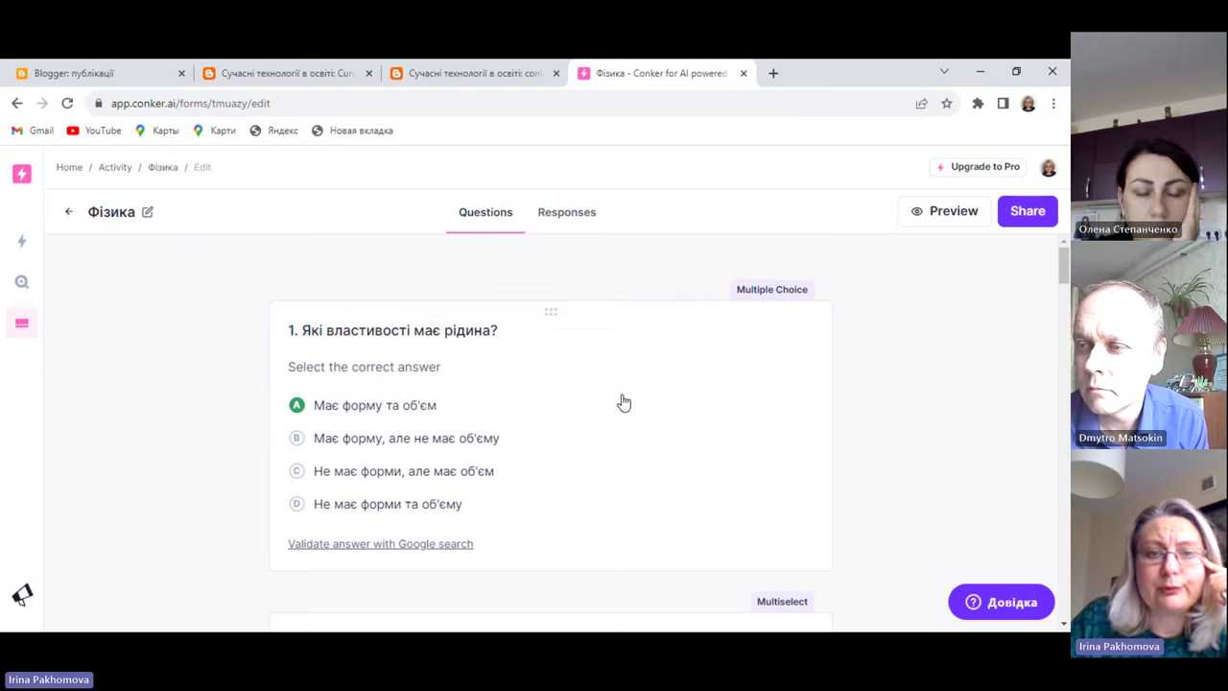
scroll(622, 402, "down", 3)
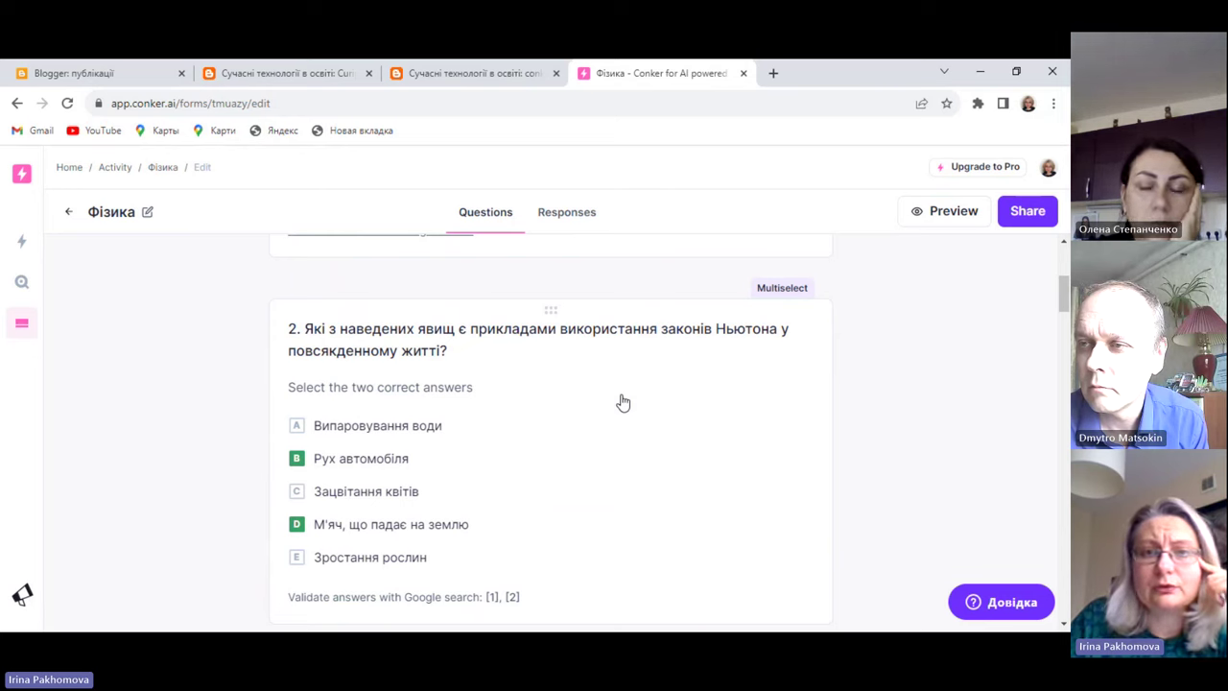
scroll(622, 402, "down", 1)
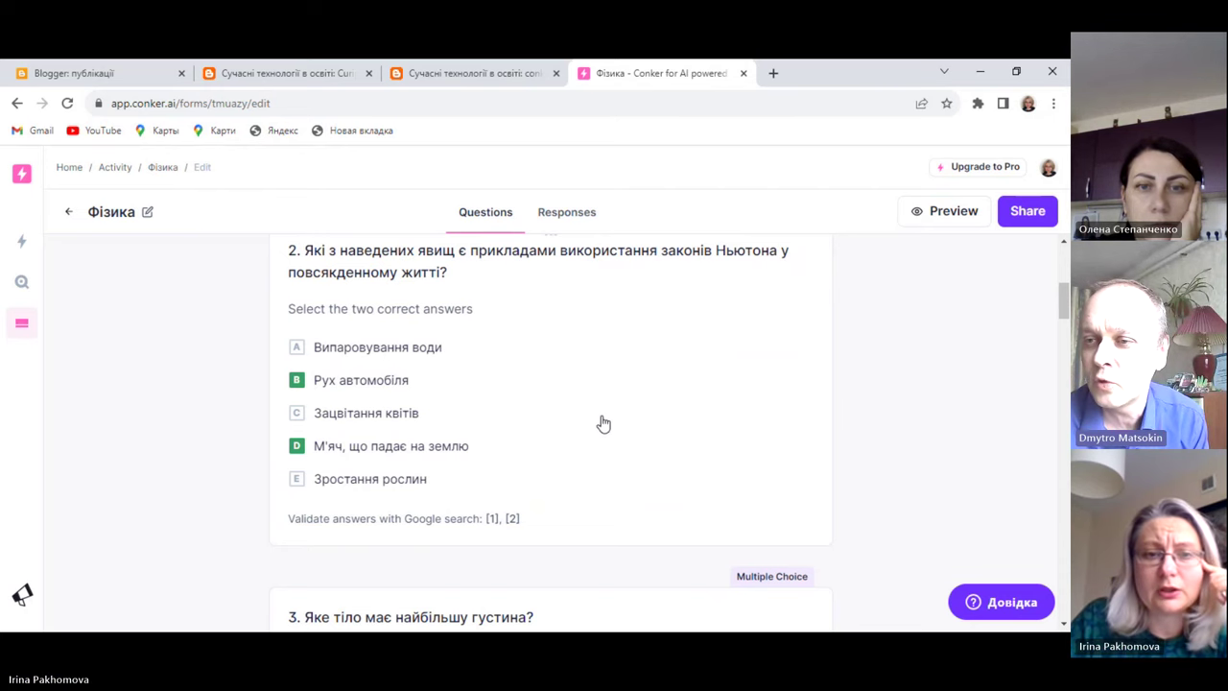
- Try marking "Випаровування води" as an additional correct answer in question 2, and clear that mark again
left_click(301, 351)
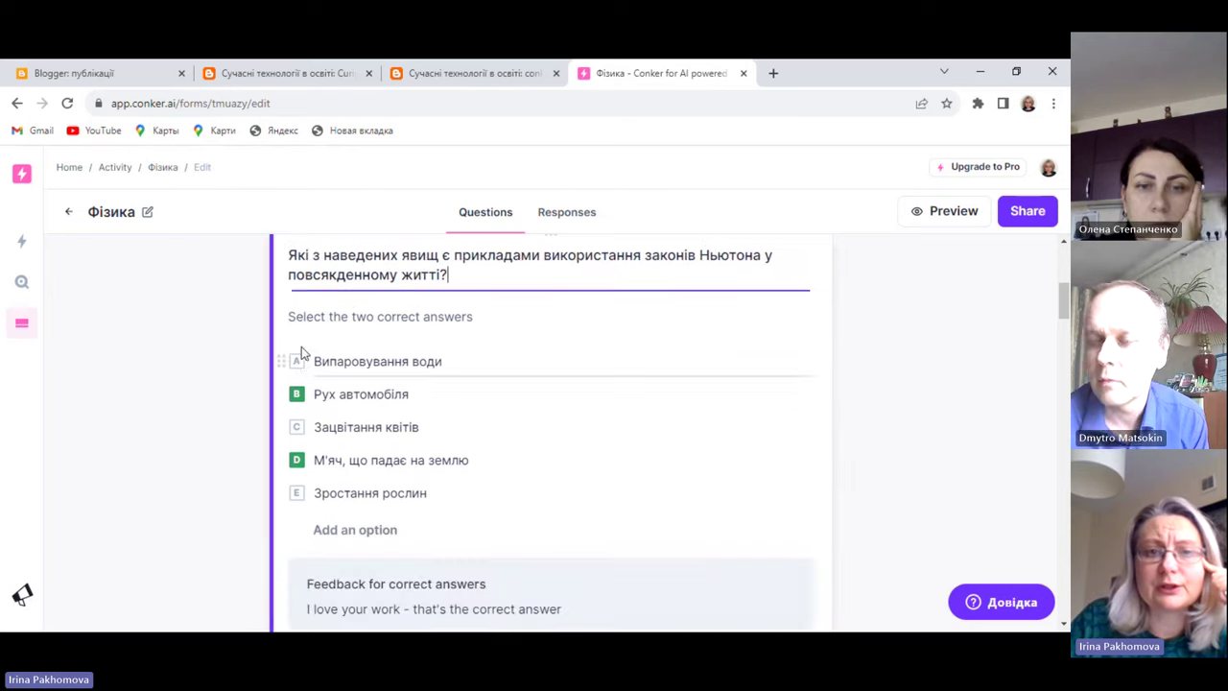
left_click(296, 361)
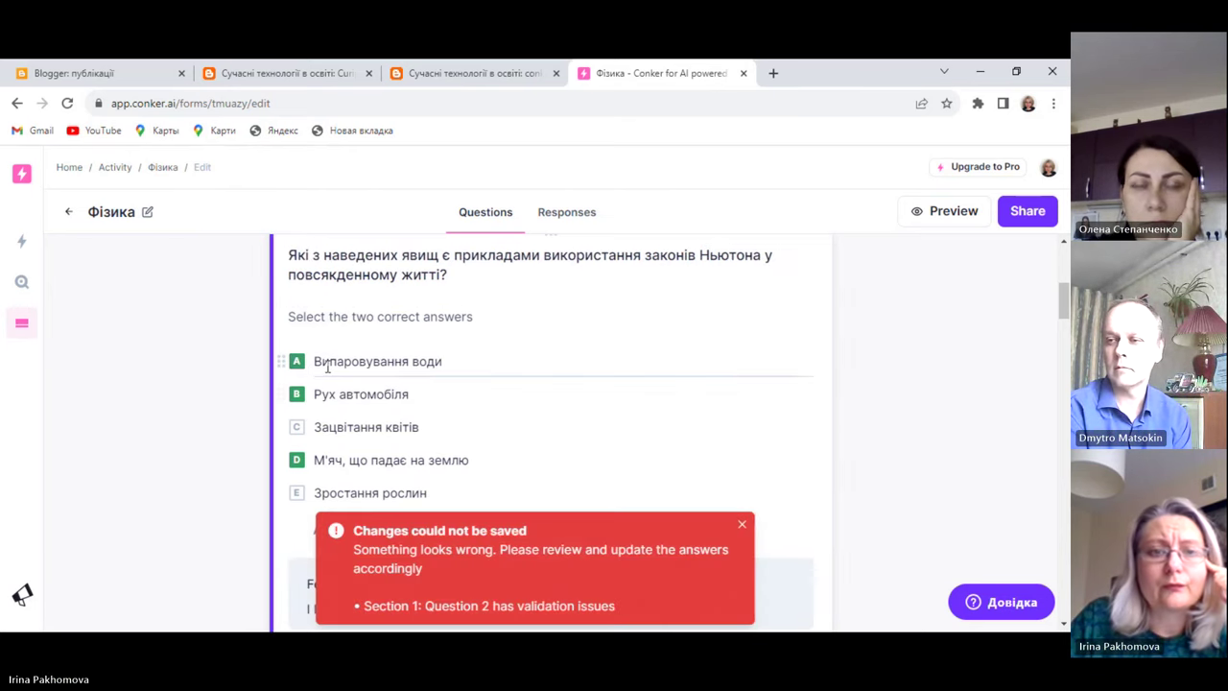
left_click(296, 360)
- Review the answer feedback of question 2 and the answer options of questions 3 and 4
scroll(624, 393, "down", 3)
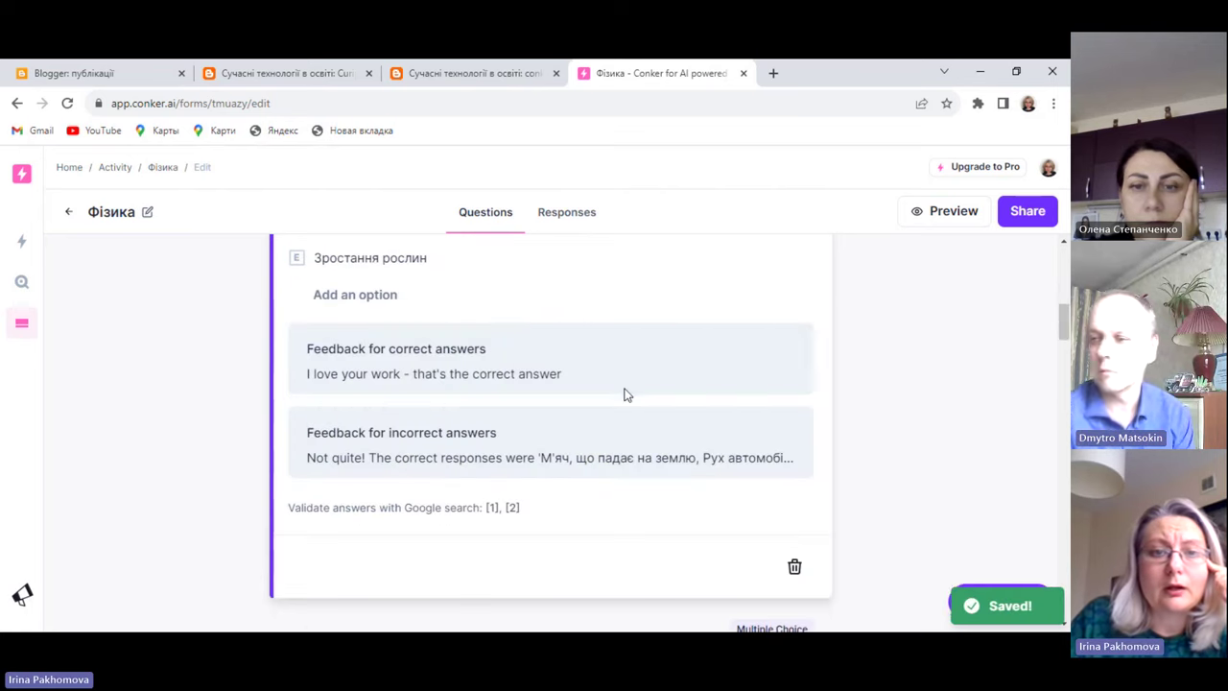
scroll(647, 322, "down", 3)
scroll(646, 324, "up", 1)
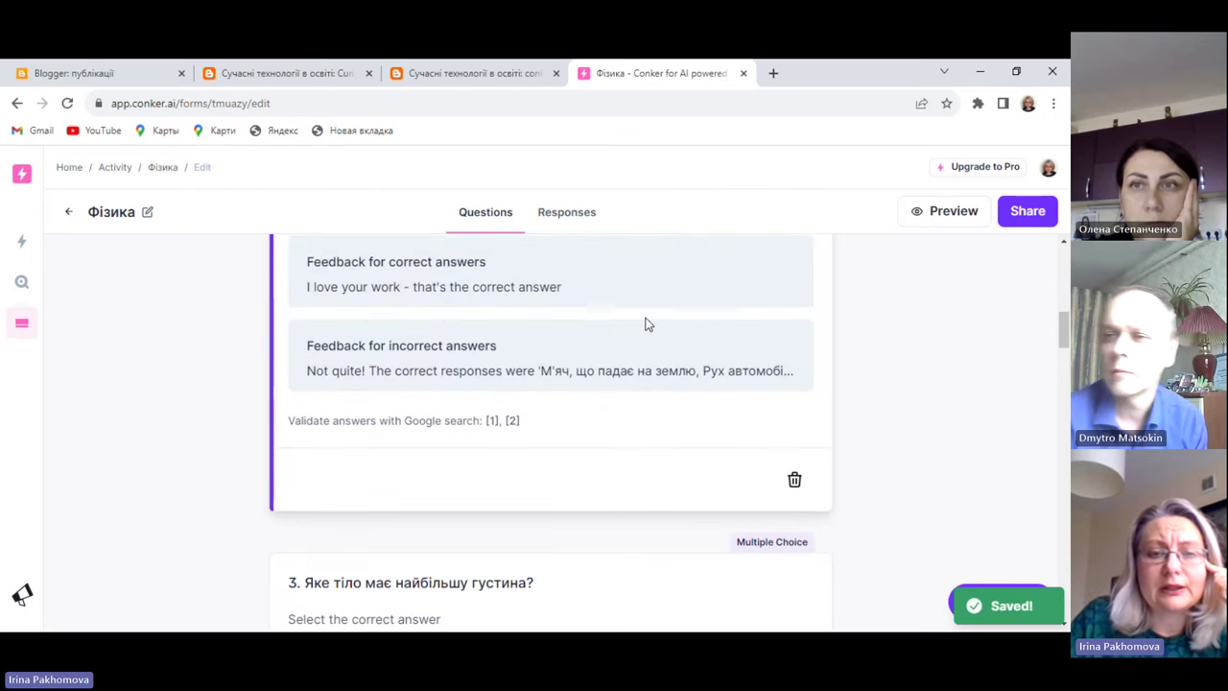
scroll(647, 325, "down", 3)
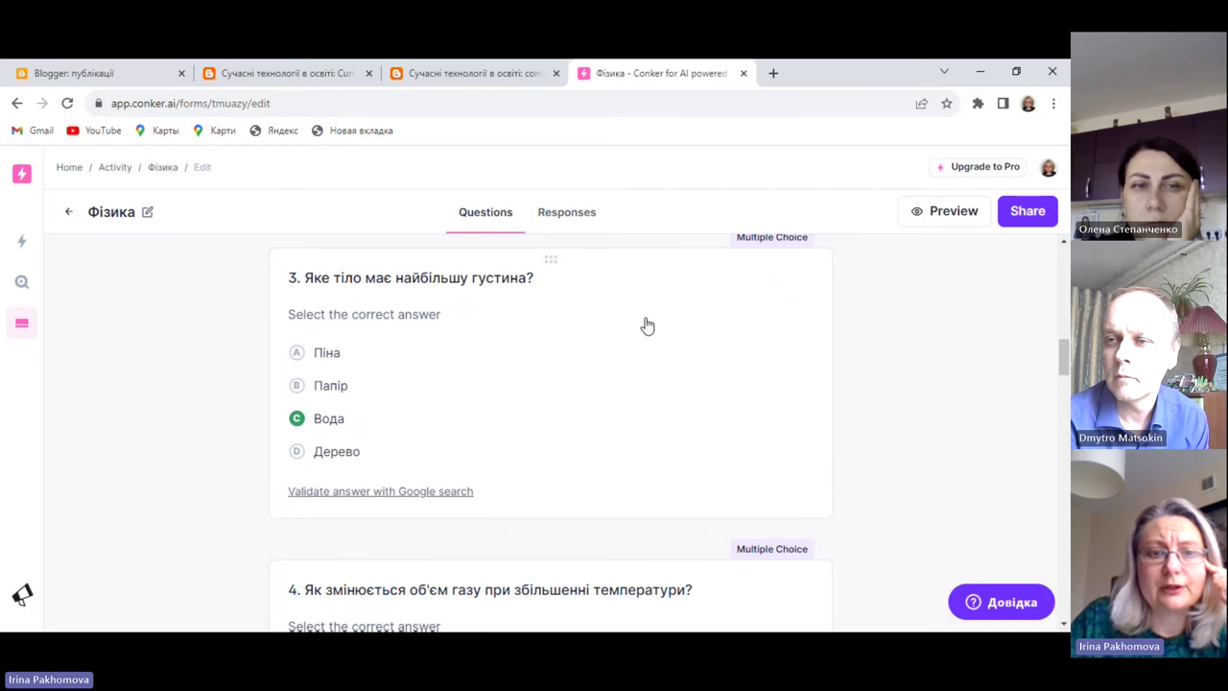
scroll(646, 324, "down", 2)
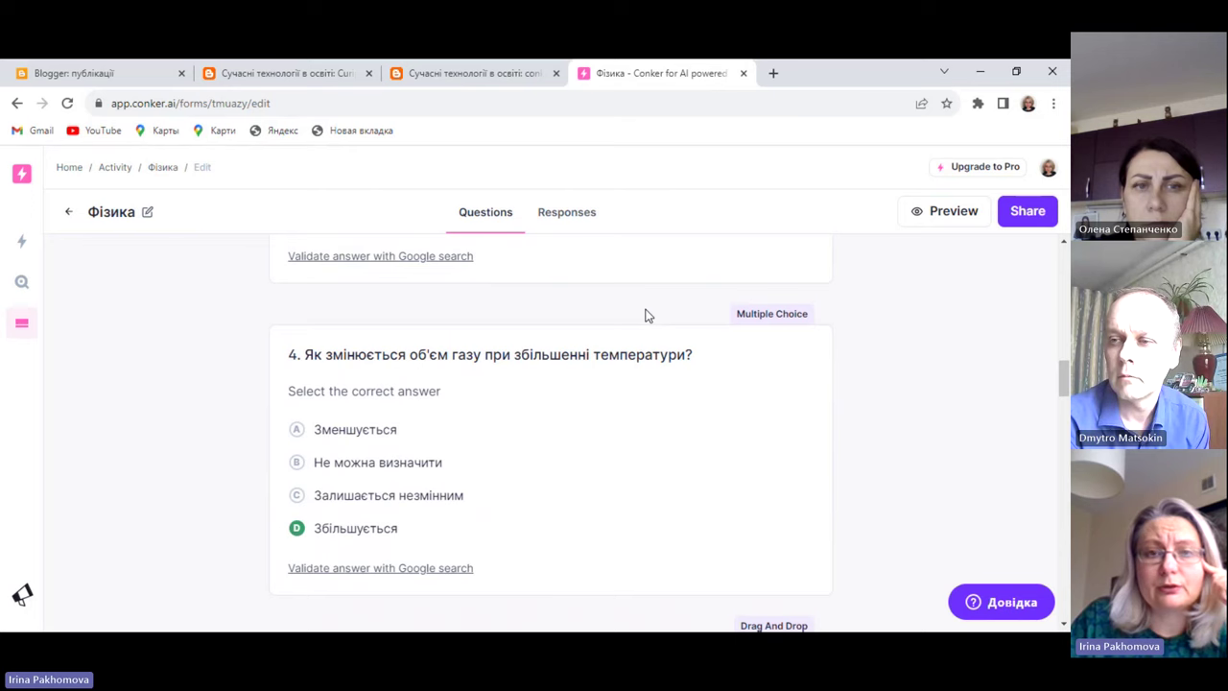
- Review the answers marked in the matching question 5, multiselect question 6 and multiple-choice question 7
scroll(646, 316, "down", 2)
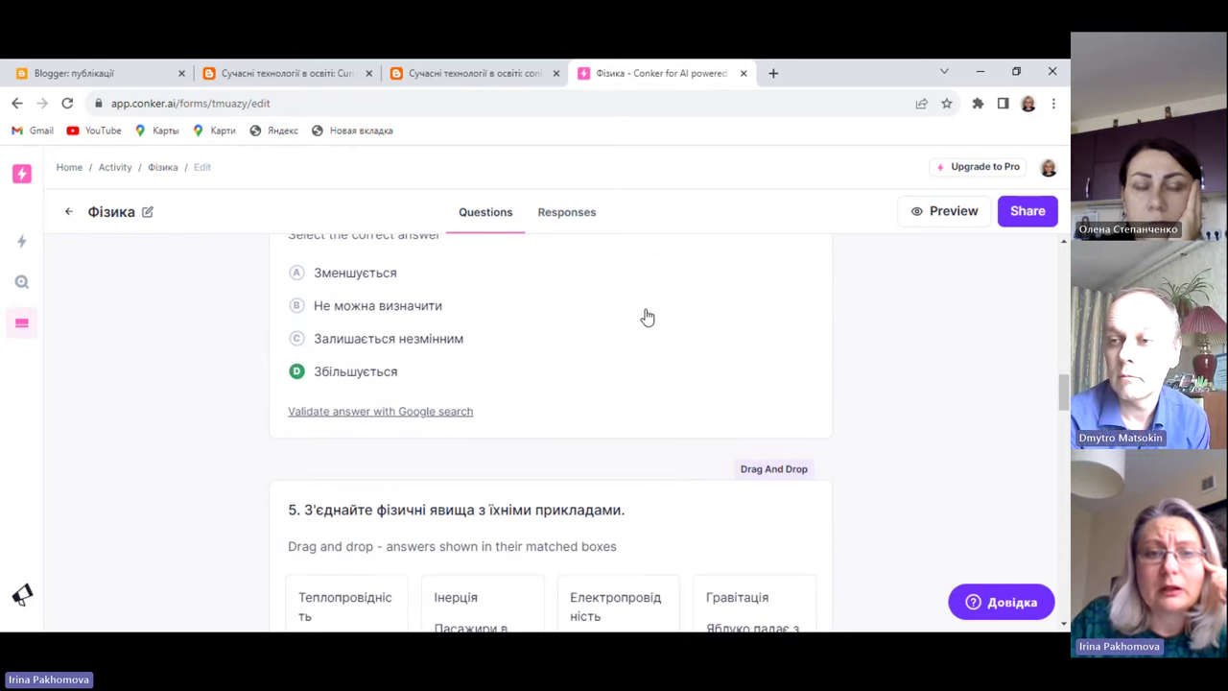
scroll(647, 317, "down", 2)
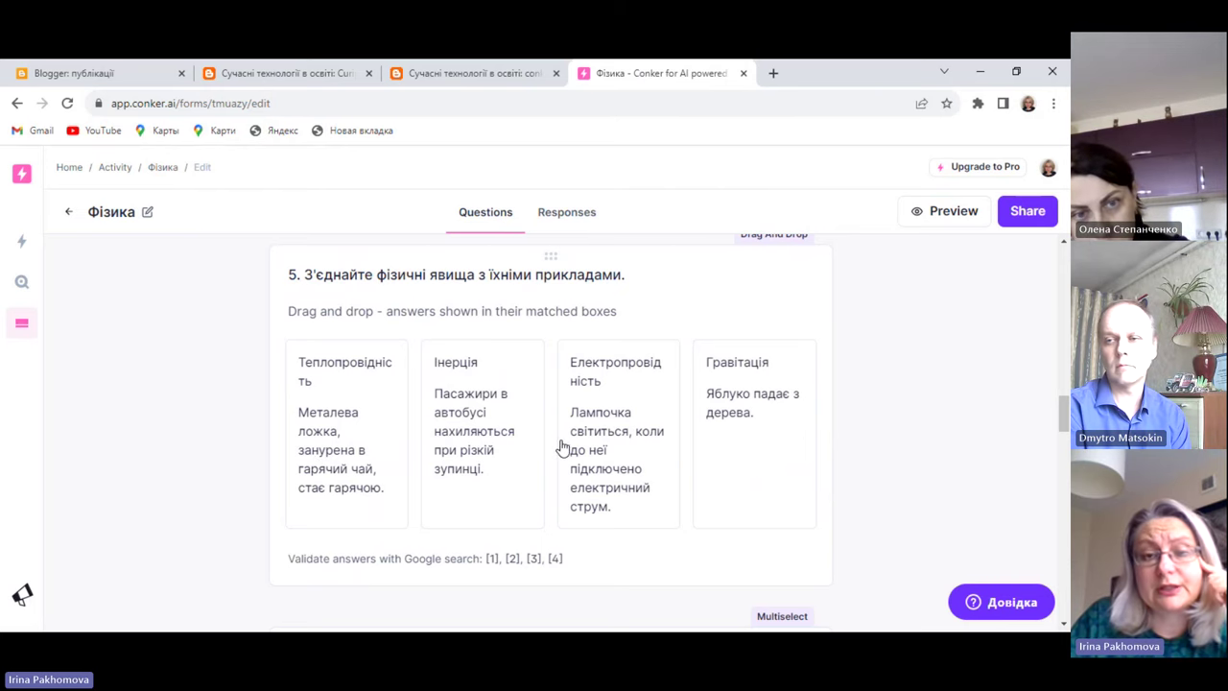
scroll(563, 448, "down", 2)
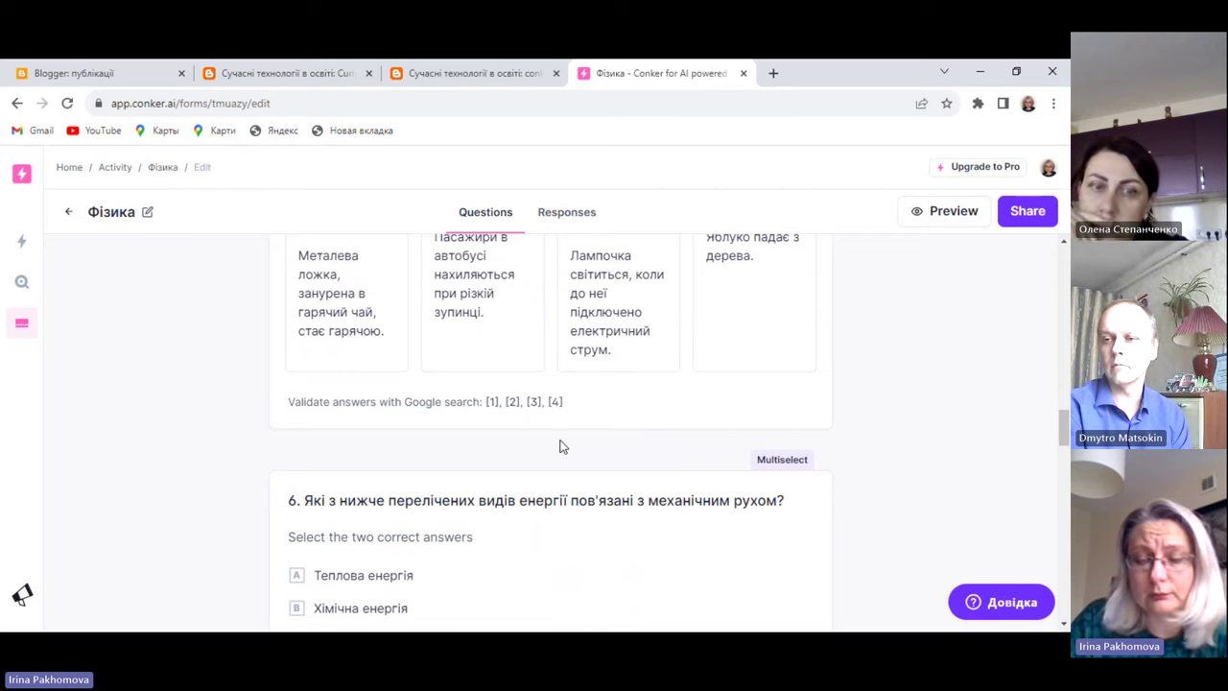
scroll(563, 447, "down", 3)
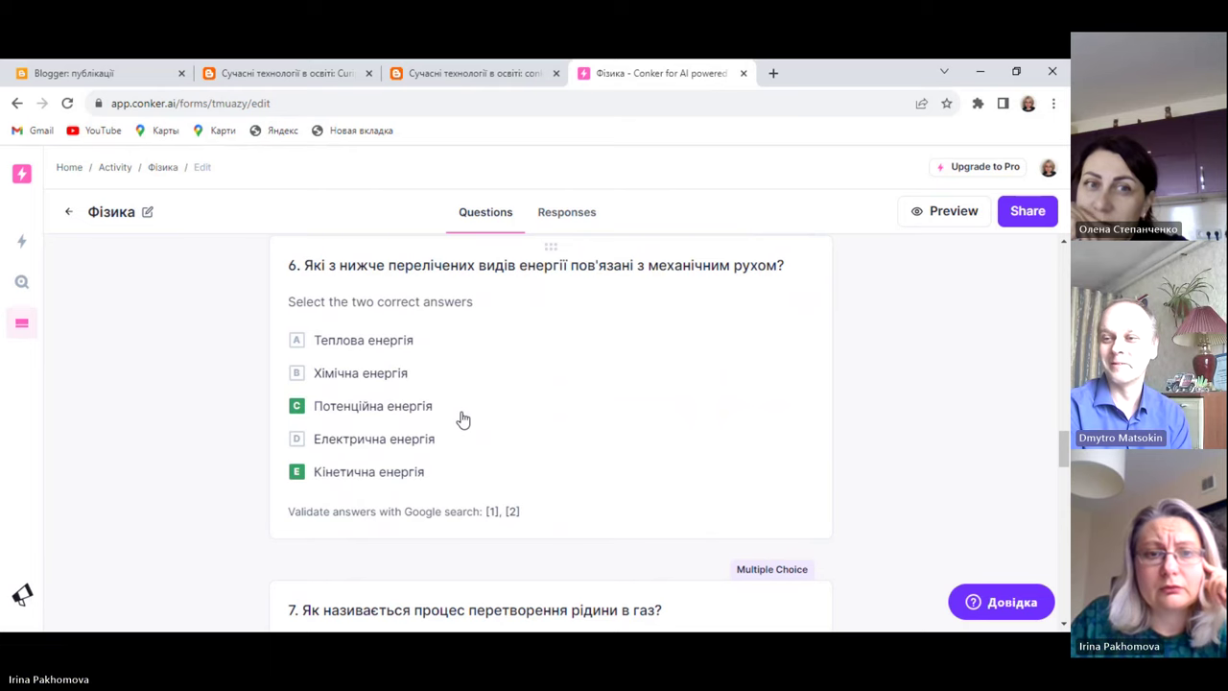
scroll(463, 420, "down", 2)
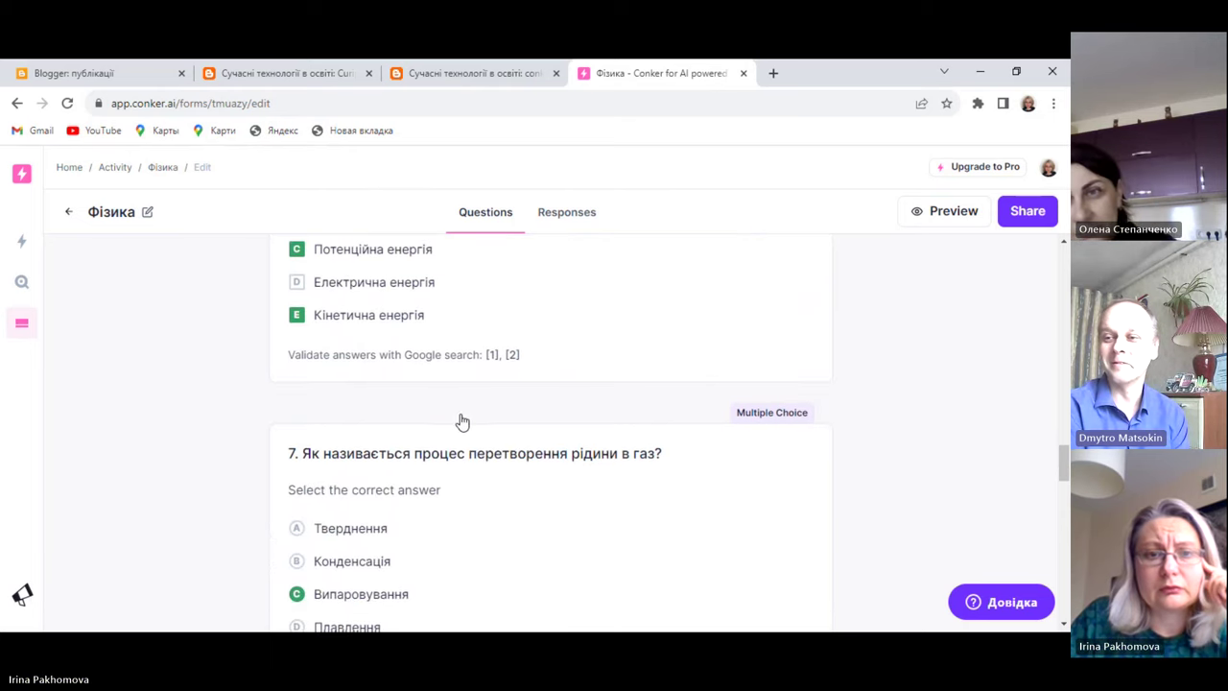
scroll(462, 420, "down", 2)
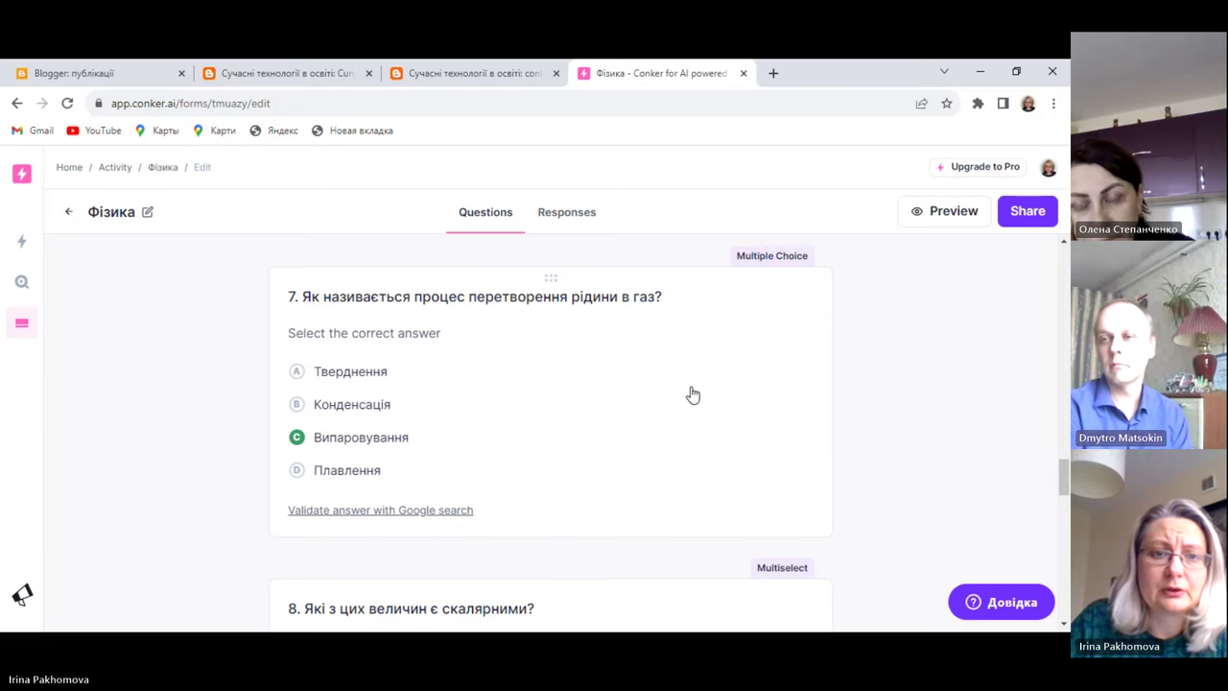
- Review questions 8 to 10, checking the marked scalar quantities, the matched measurement units and the energy conversion examples
scroll(567, 408, "down", 1)
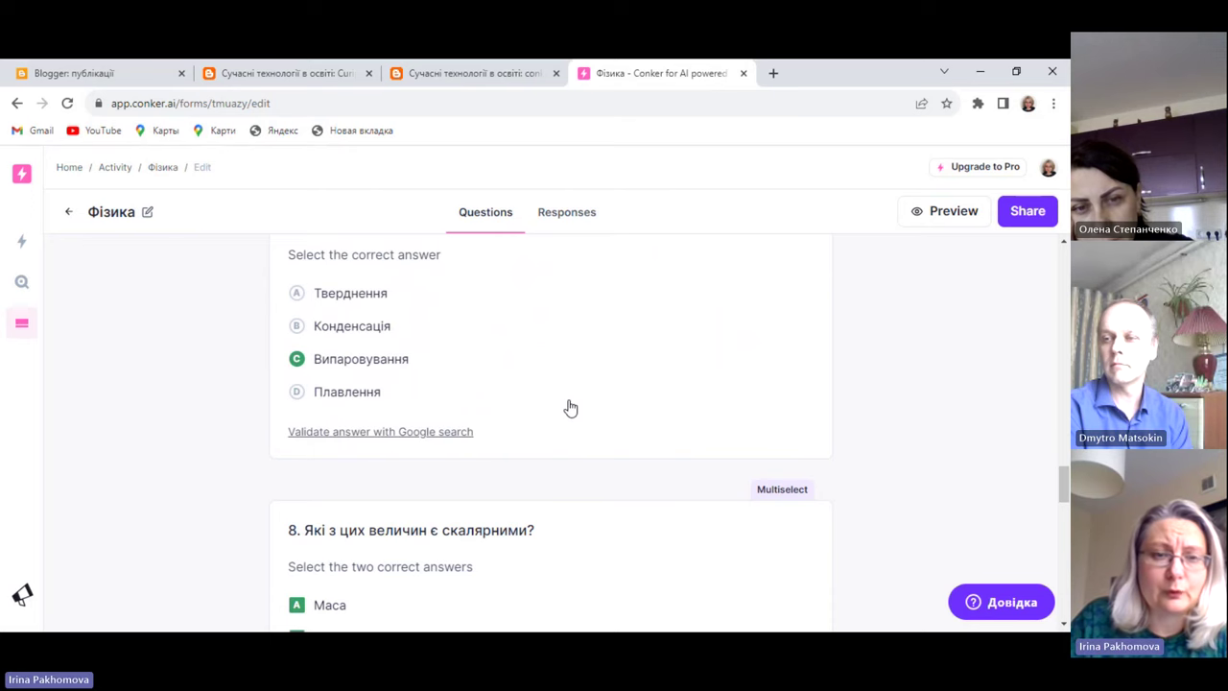
scroll(569, 409, "down", 2)
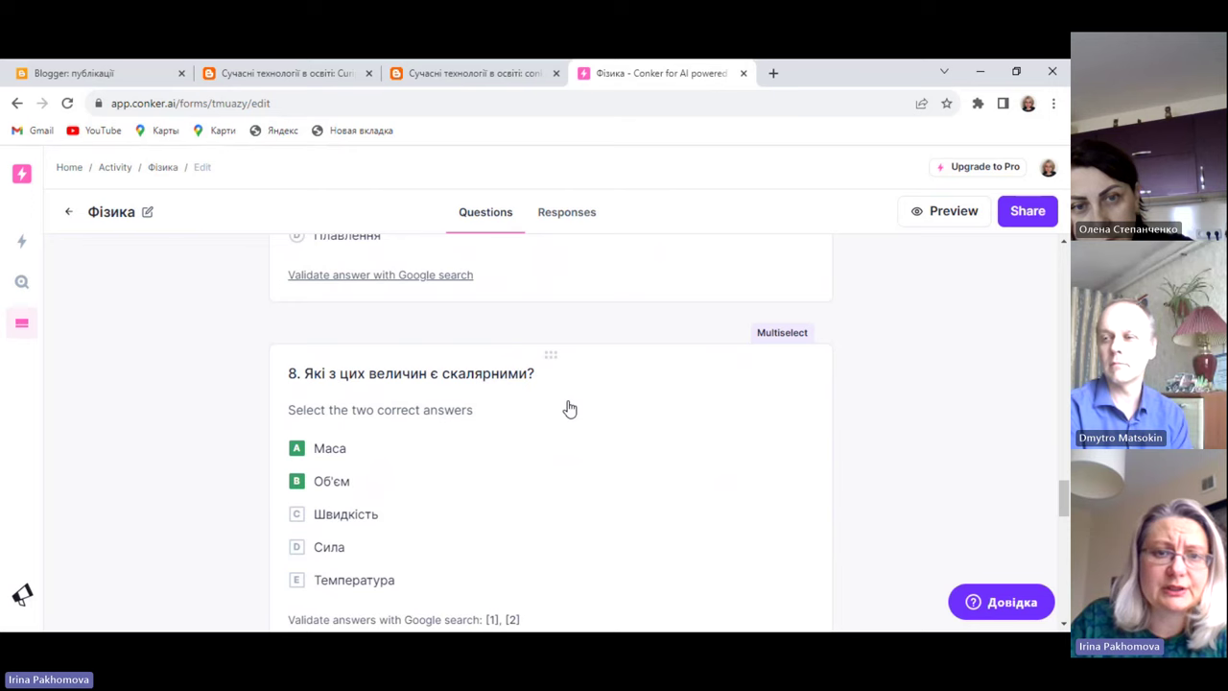
scroll(569, 409, "down", 2)
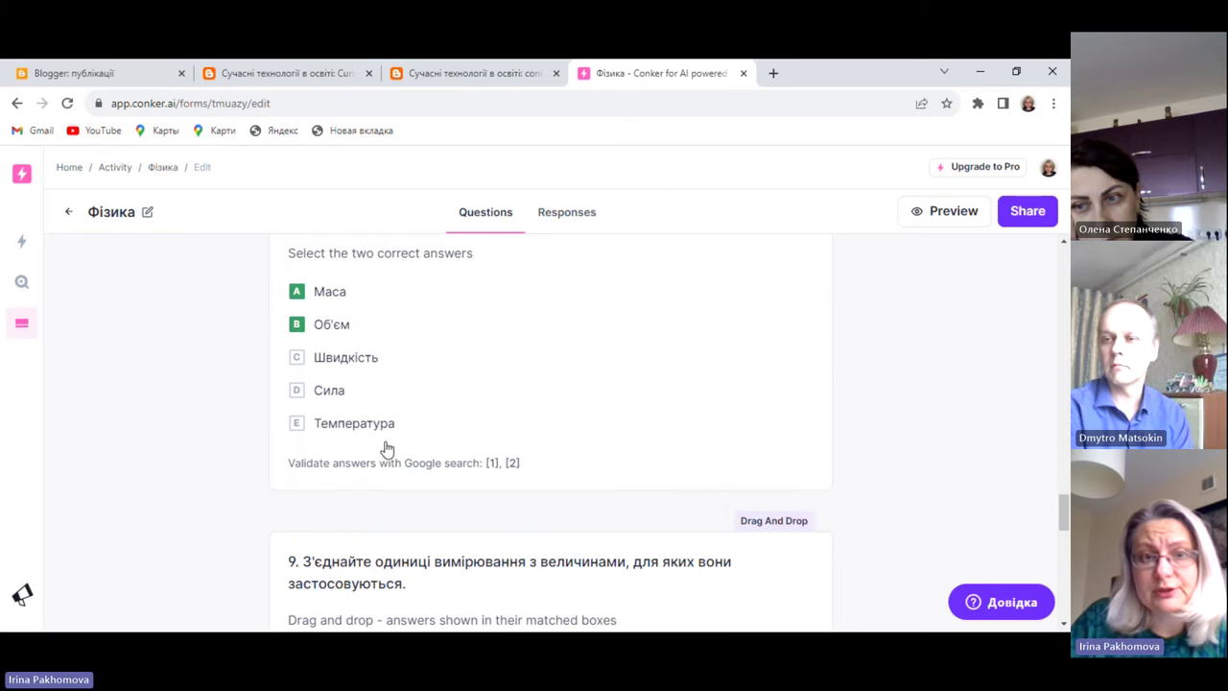
scroll(665, 441, "up", 1)
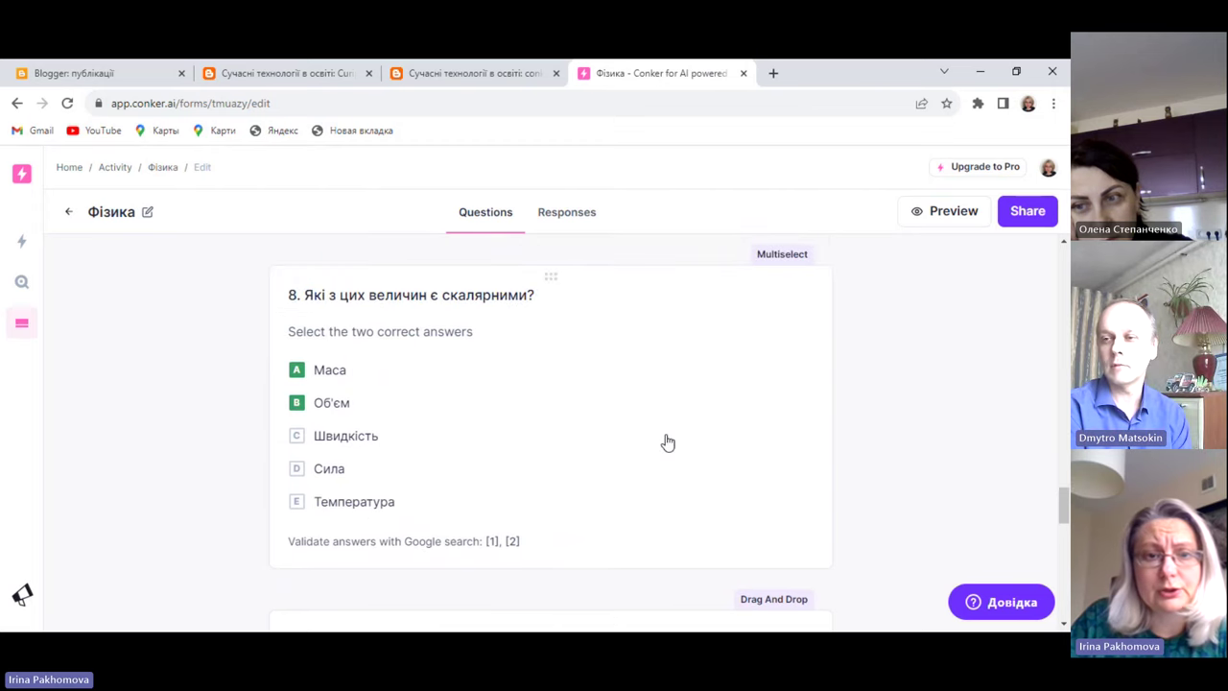
scroll(617, 429, "down", 5)
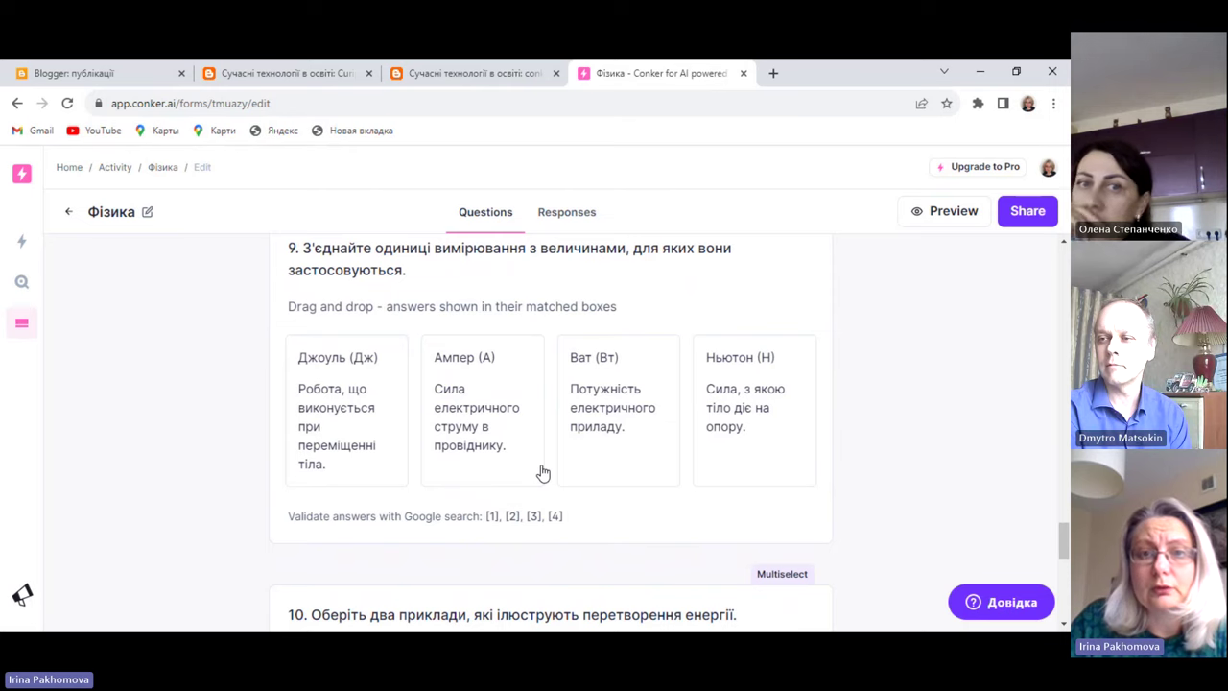
scroll(542, 471, "down", 3)
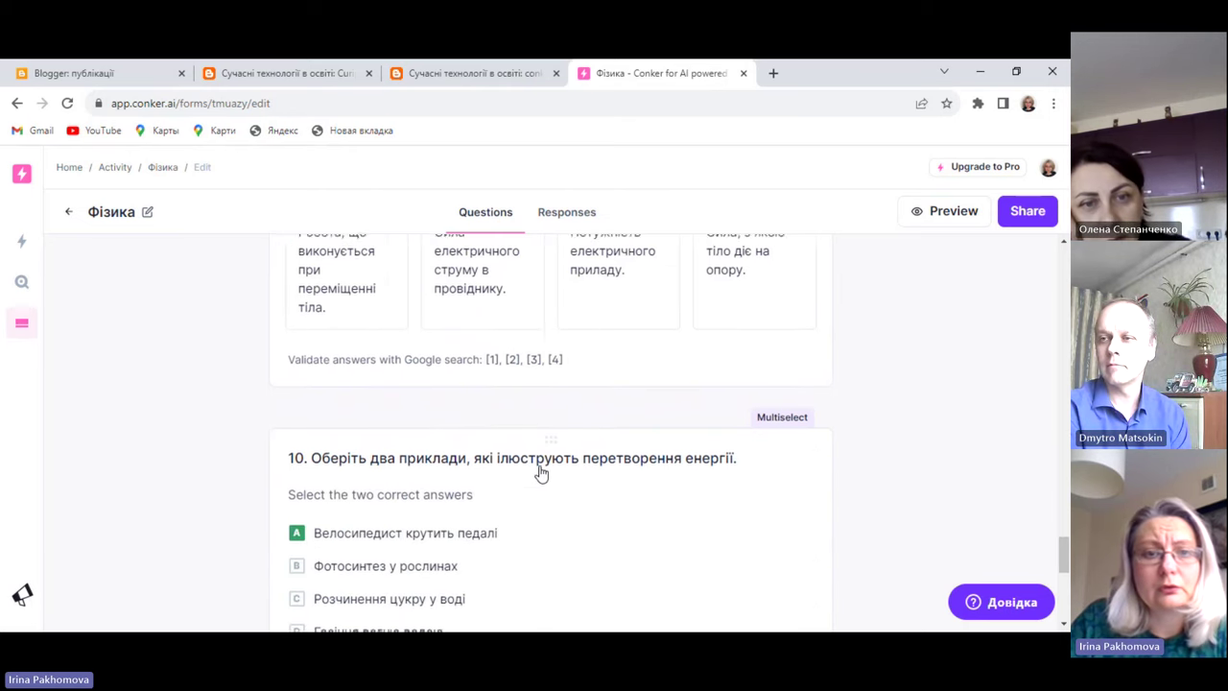
scroll(542, 472, "down", 3)
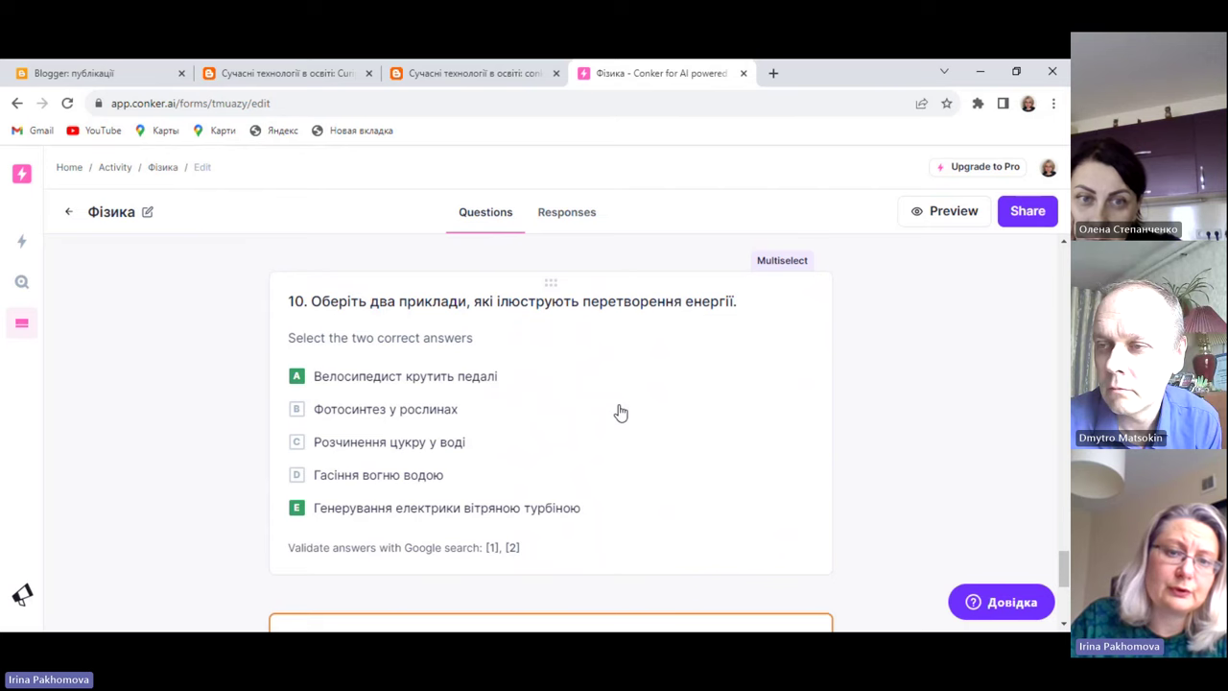
scroll(621, 412, "down", 1)
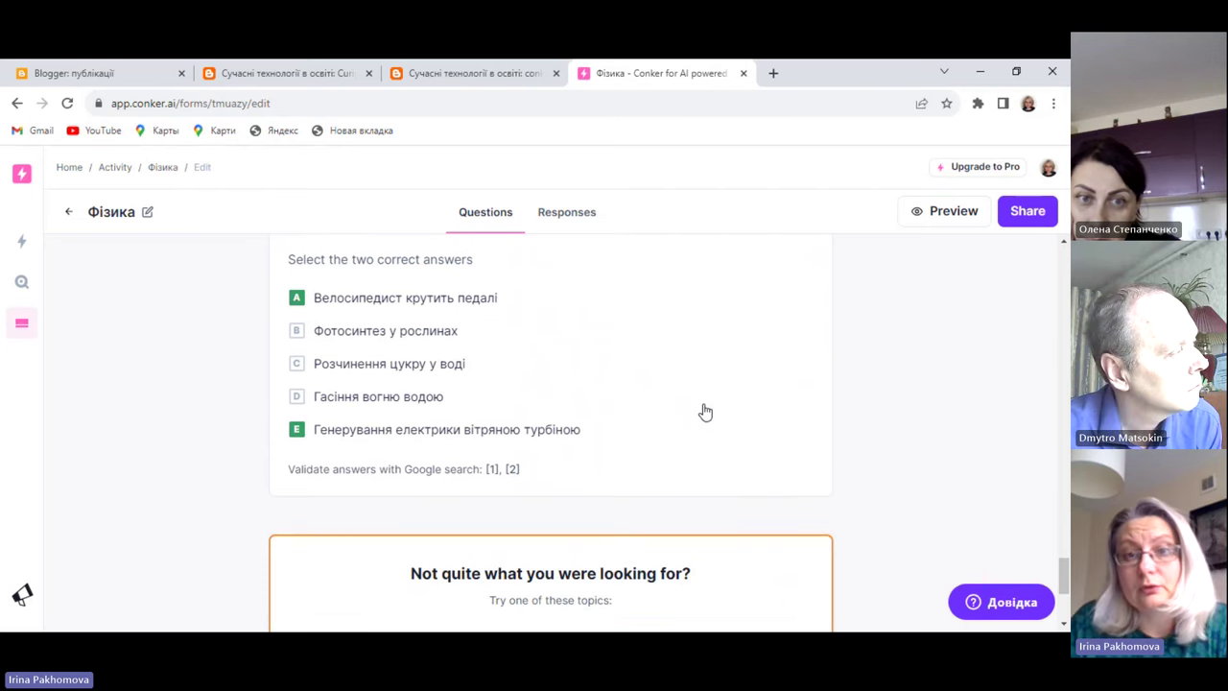
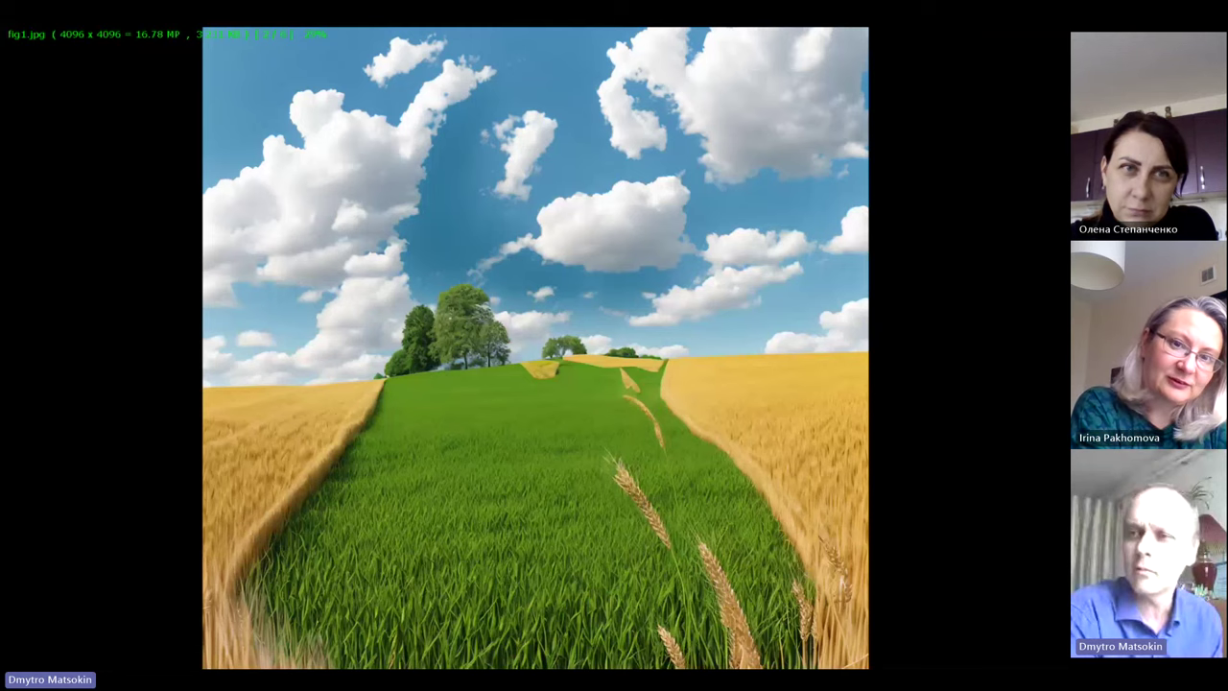
- View fig1.jpg at a much smaller zoom to check its hidden image, and compare it with fig01.jpg in the image viewer
scroll(535, 348, "down", 10)
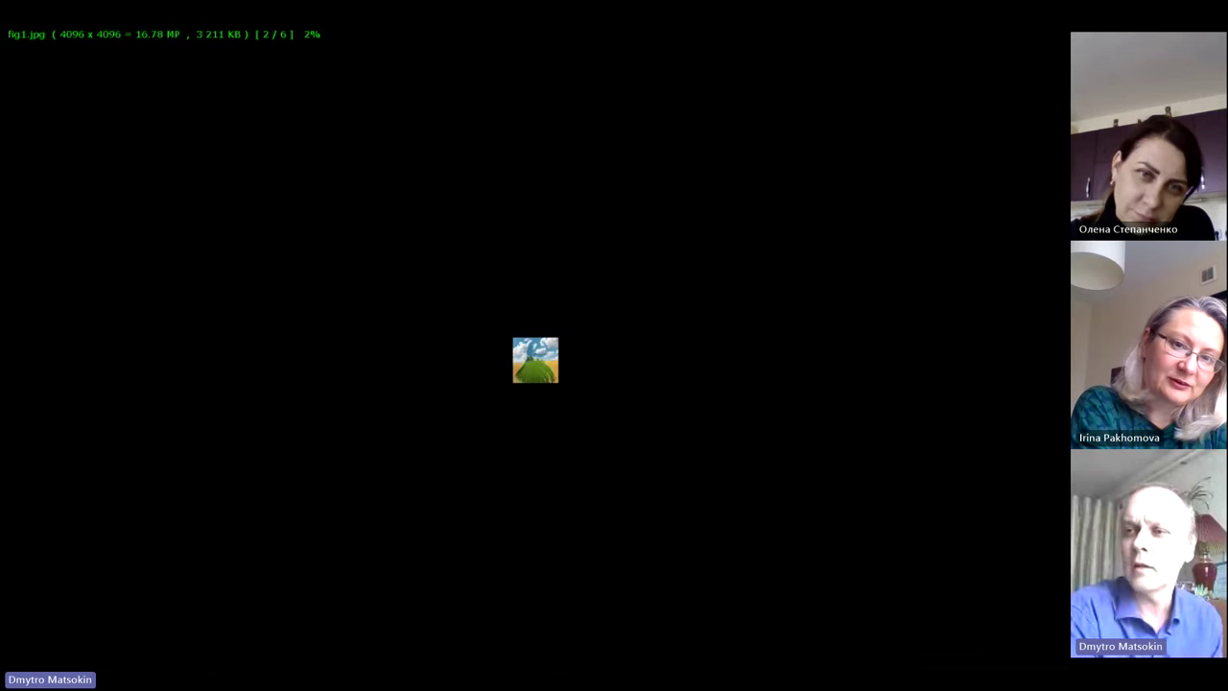
scroll(535, 359, "up", 2)
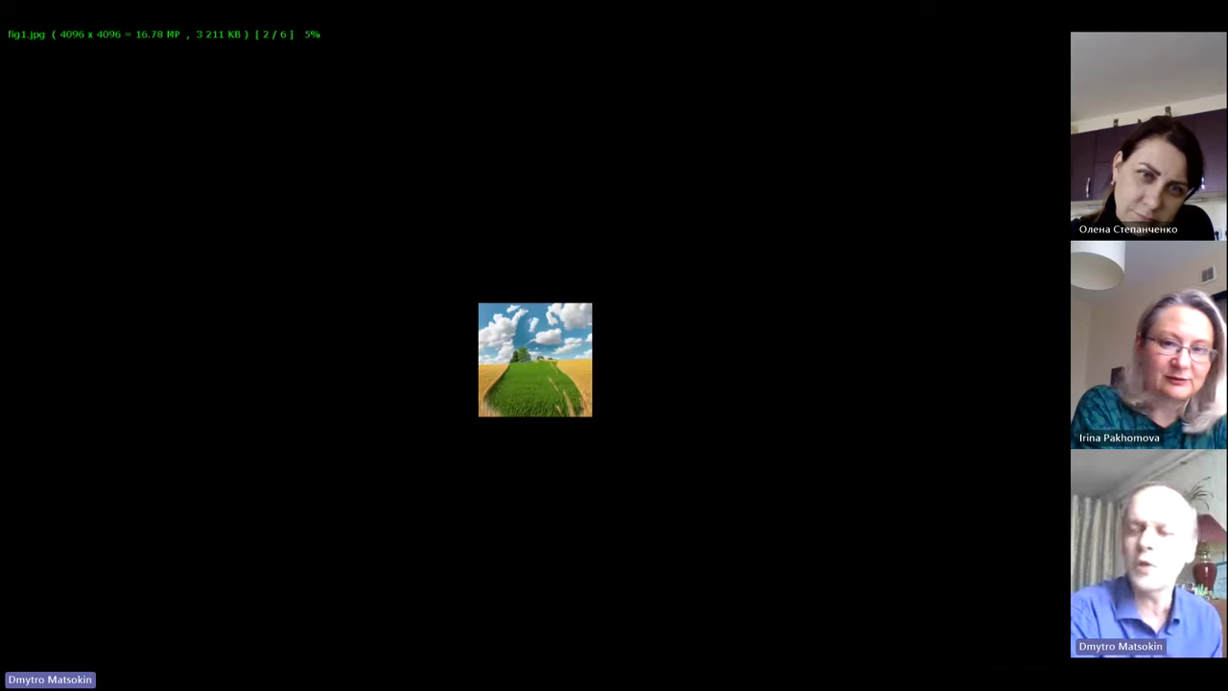
key("Page_Up")
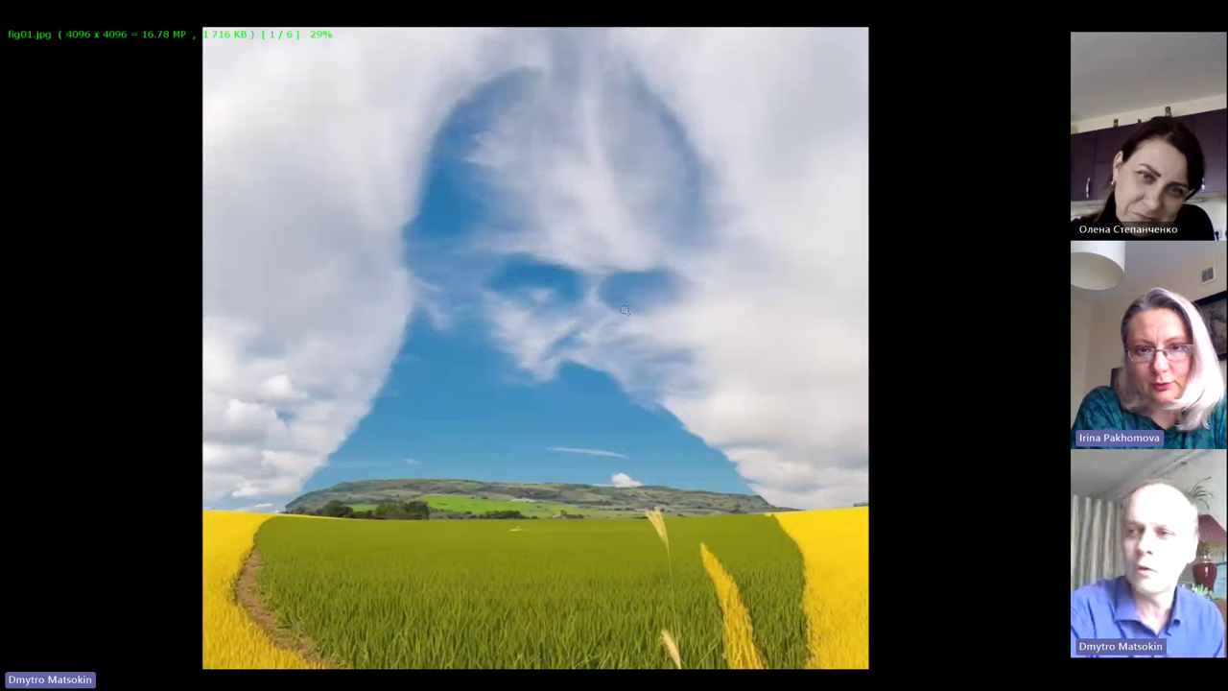
scroll(625, 309, "down", 2)
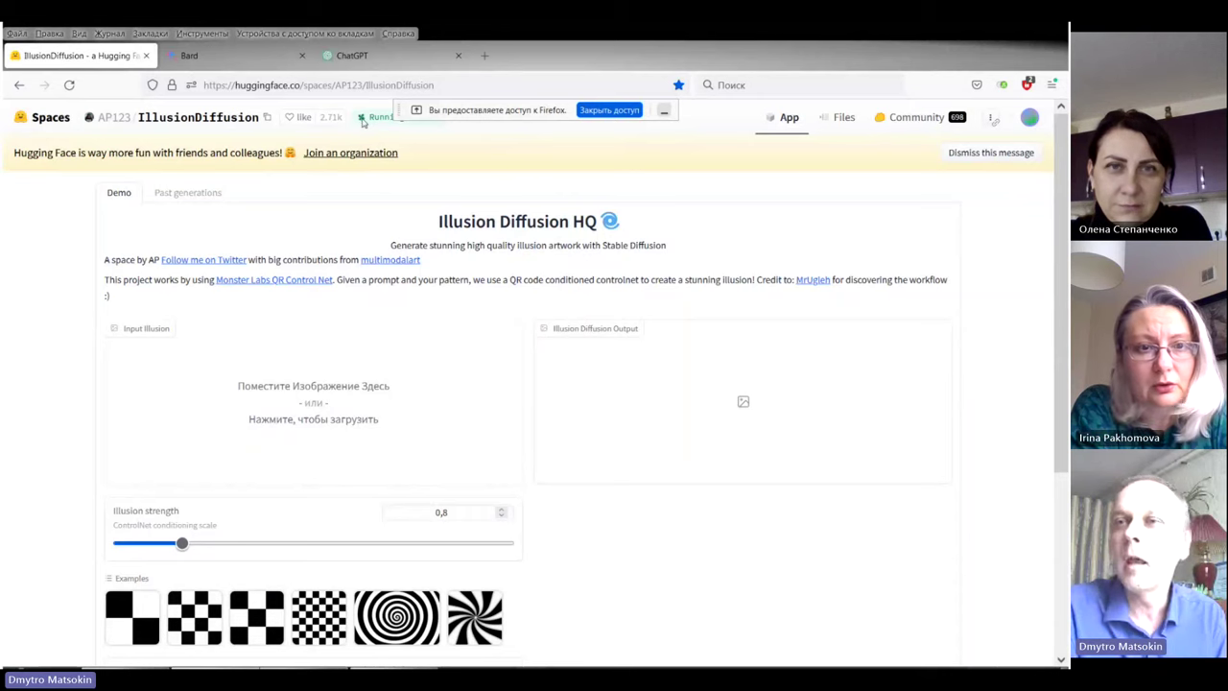
- In Firefox, point out the page address of the Hugging Face space and highlight its name, IllusionDiffusion
left_click_drag(436, 84, 199, 87)
left_click(445, 84)
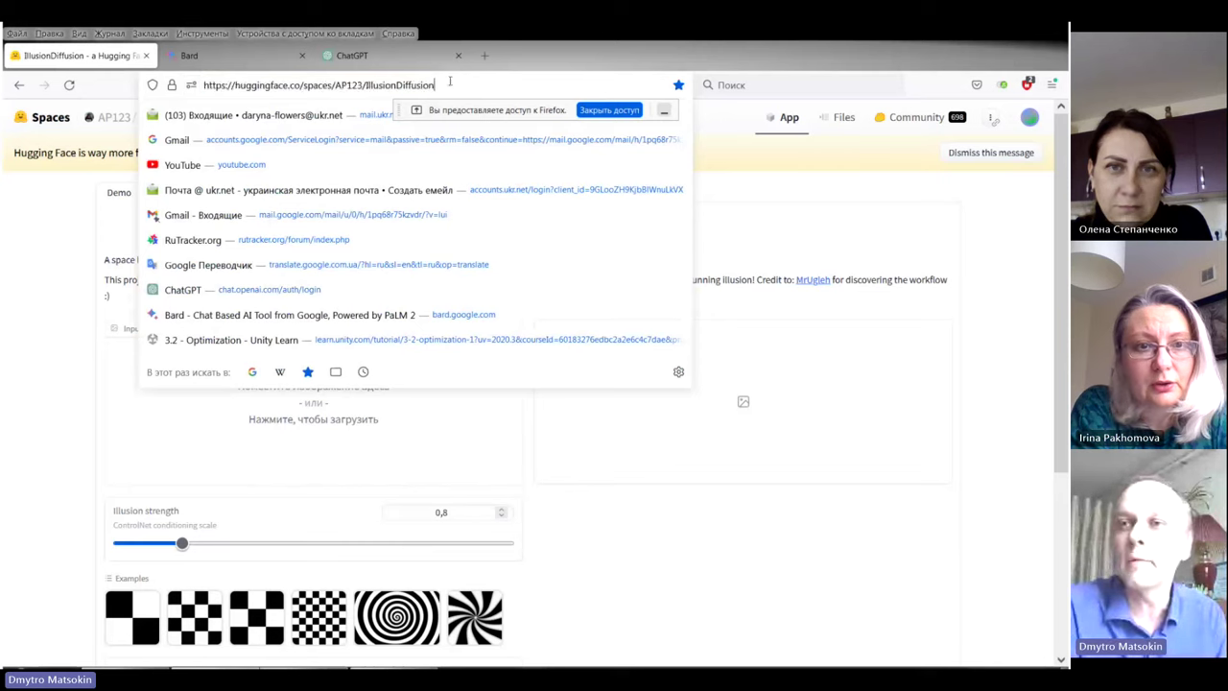
left_click(484, 103)
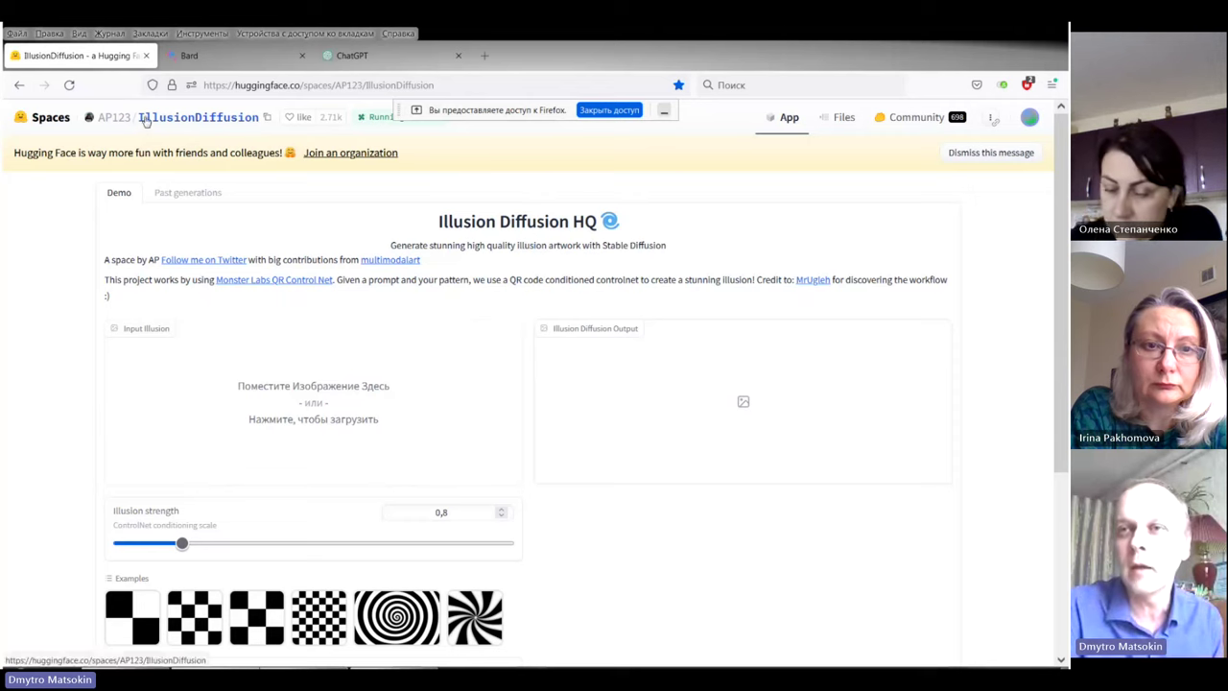
left_click_drag(140, 117, 261, 124)
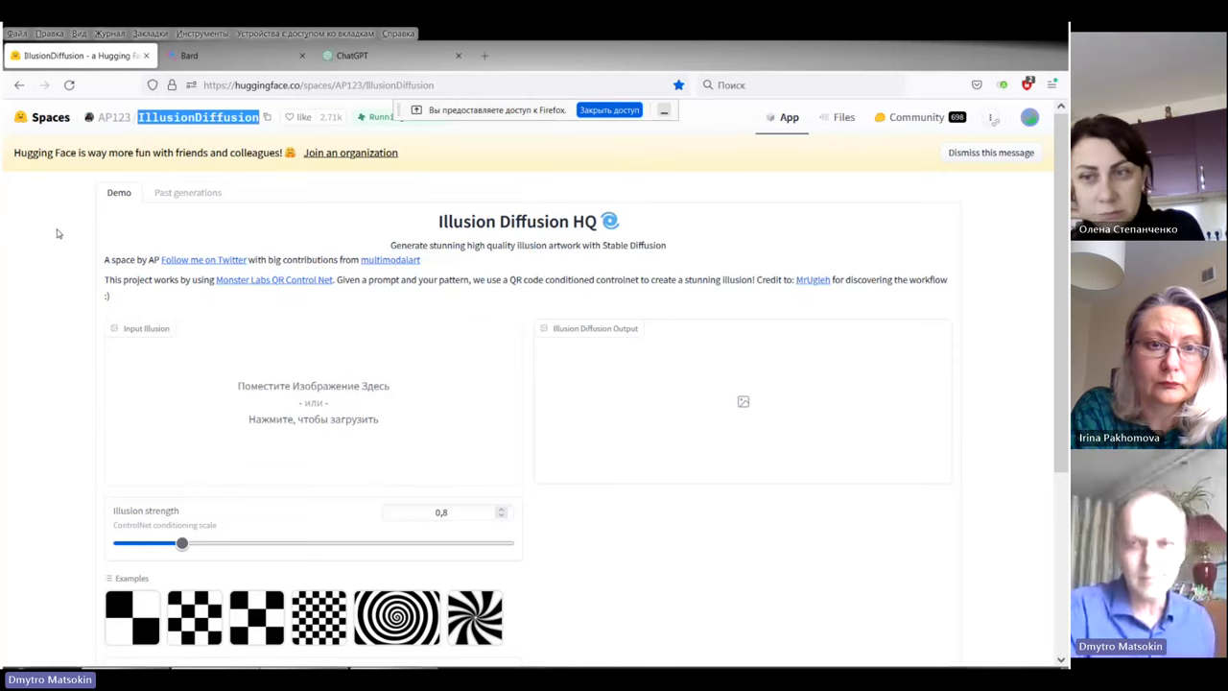
- Load the black-and-white swirl example, the last of the sample patterns, as the input illusion
scroll(17, 221, "down", 1)
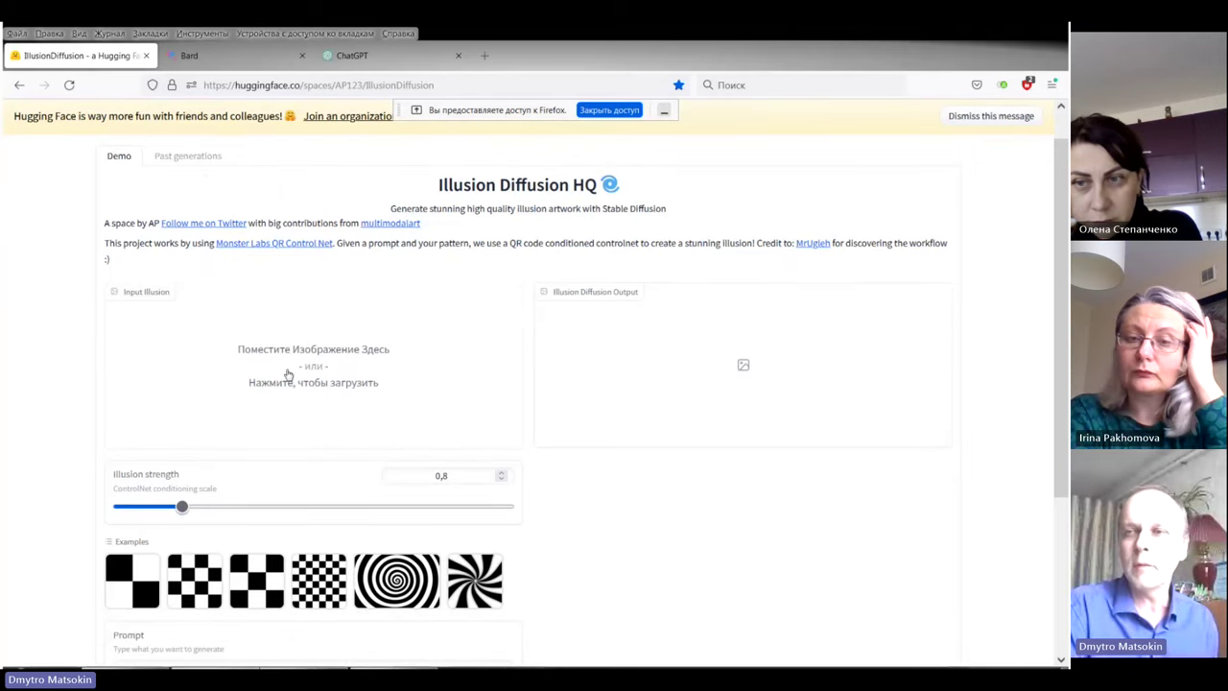
scroll(57, 422, "down", 3)
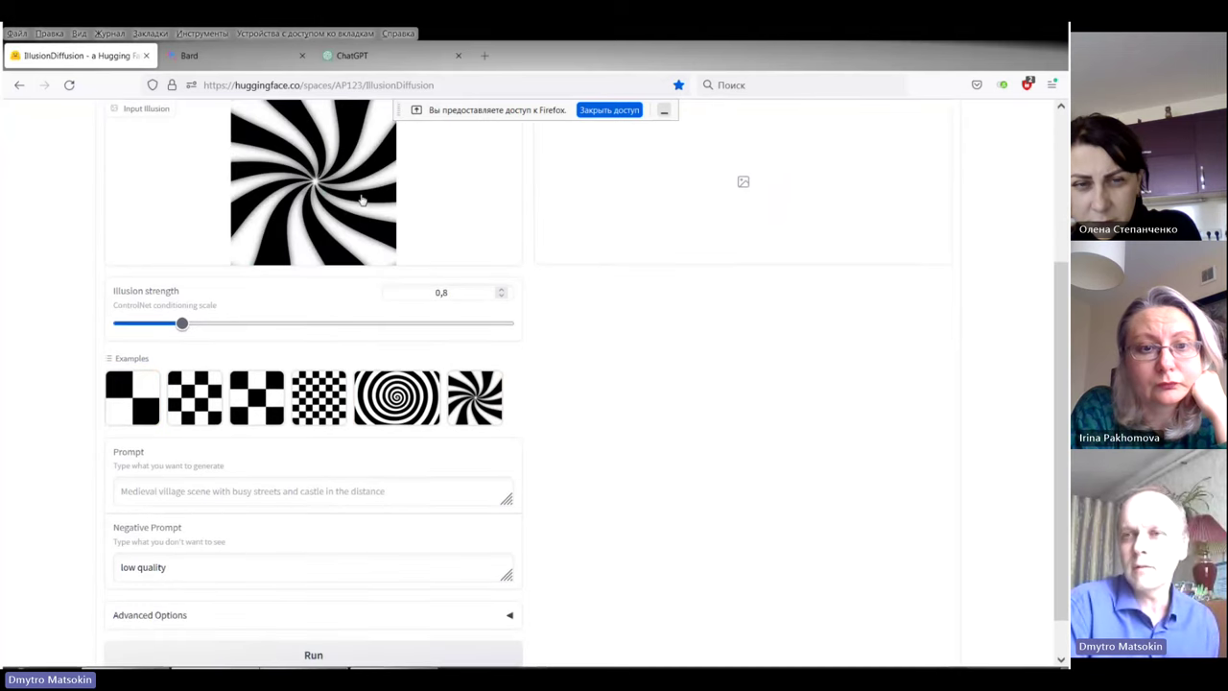
scroll(363, 200, "up", 1)
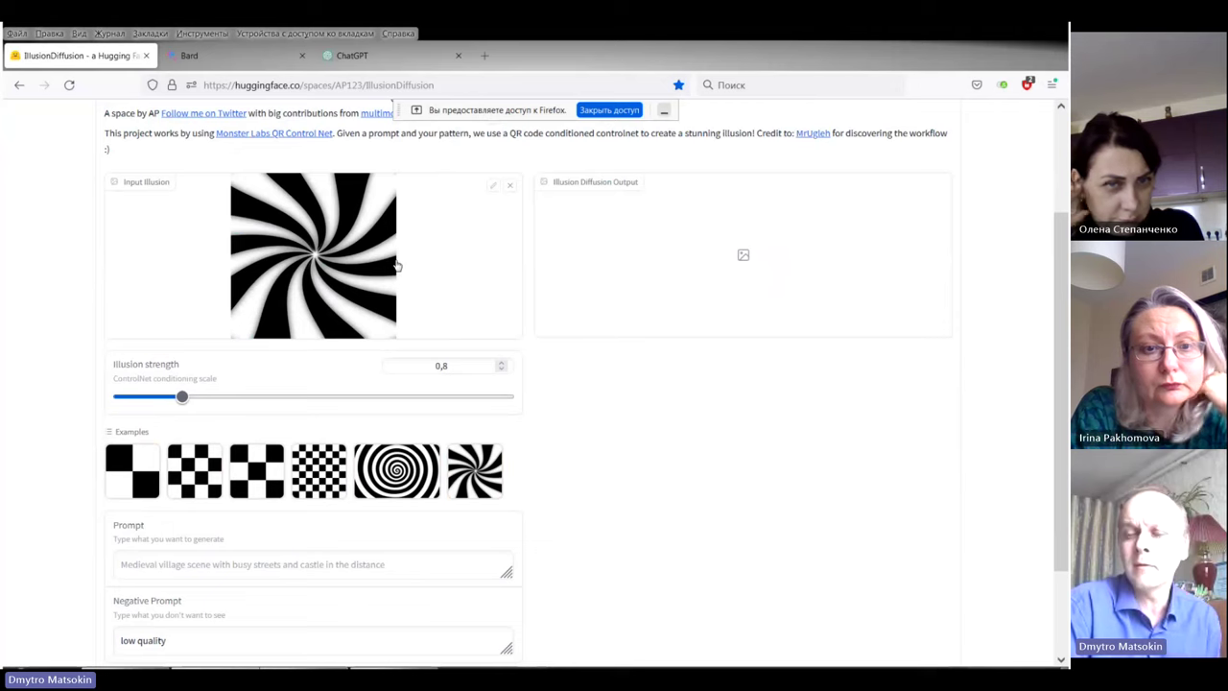
- Set the illusion strength to 0
scroll(4, 364, "down", 2)
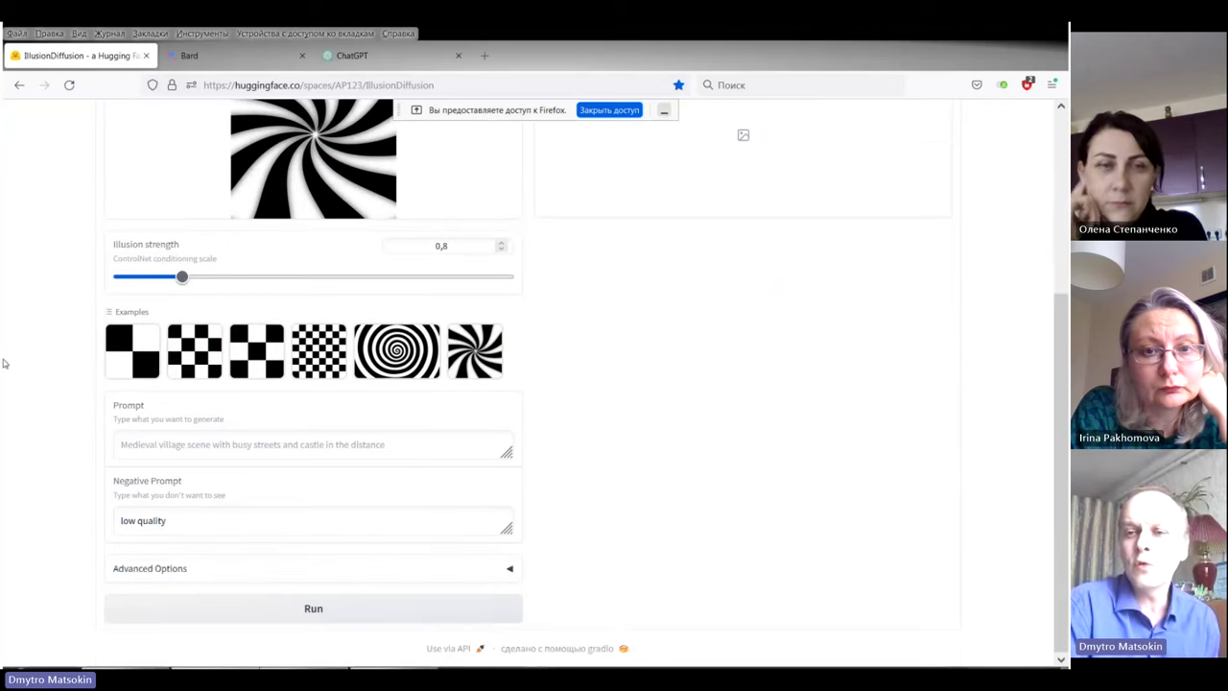
left_click(220, 445)
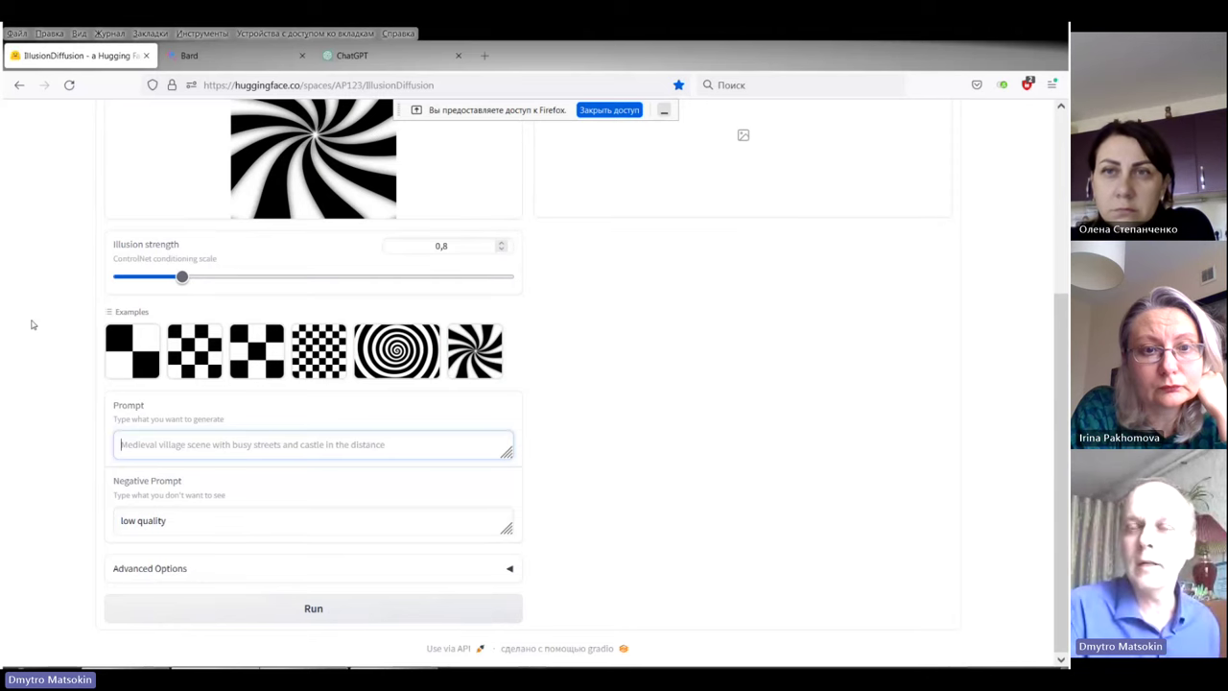
scroll(130, 362, "up", 1)
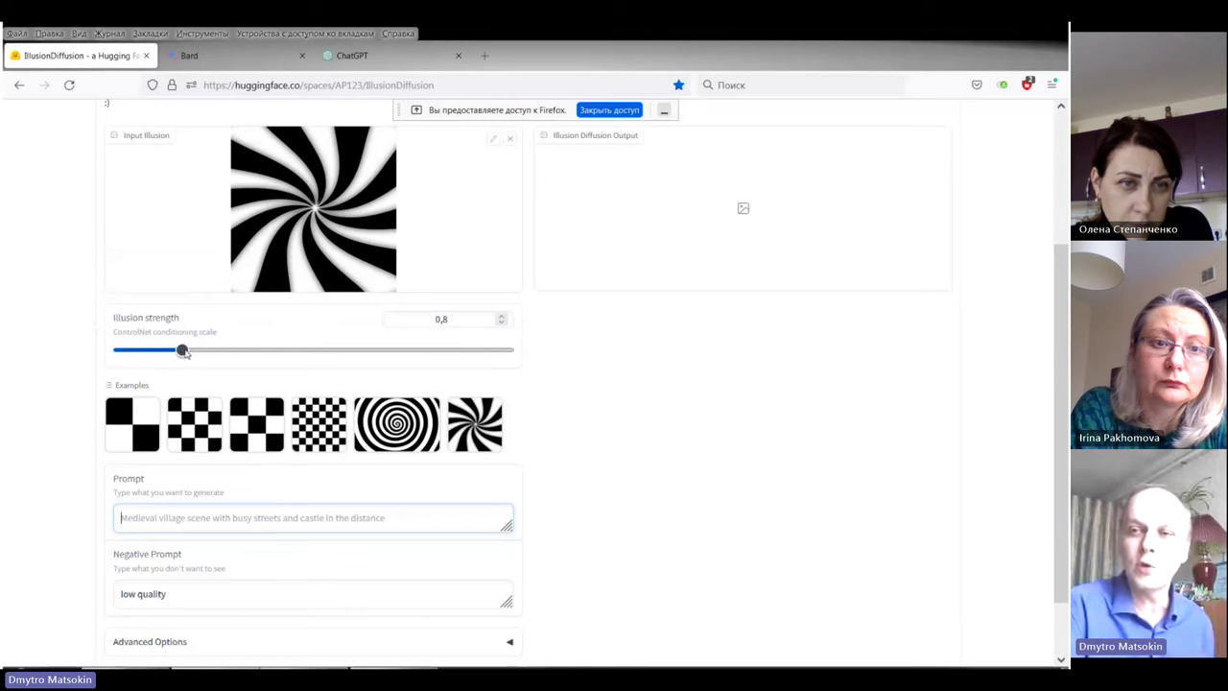
left_click_drag(182, 351, 116, 351)
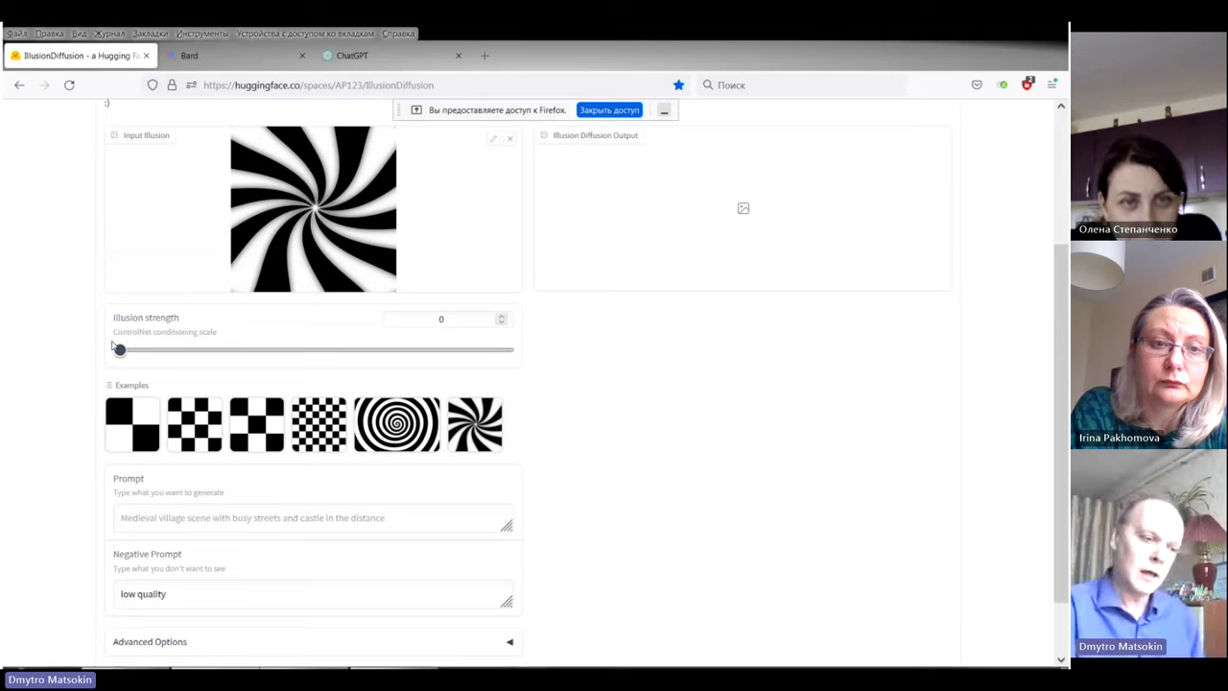
- Enter "fairtale town" as the prompt for the image generation
scroll(9, 472, "down", 2)
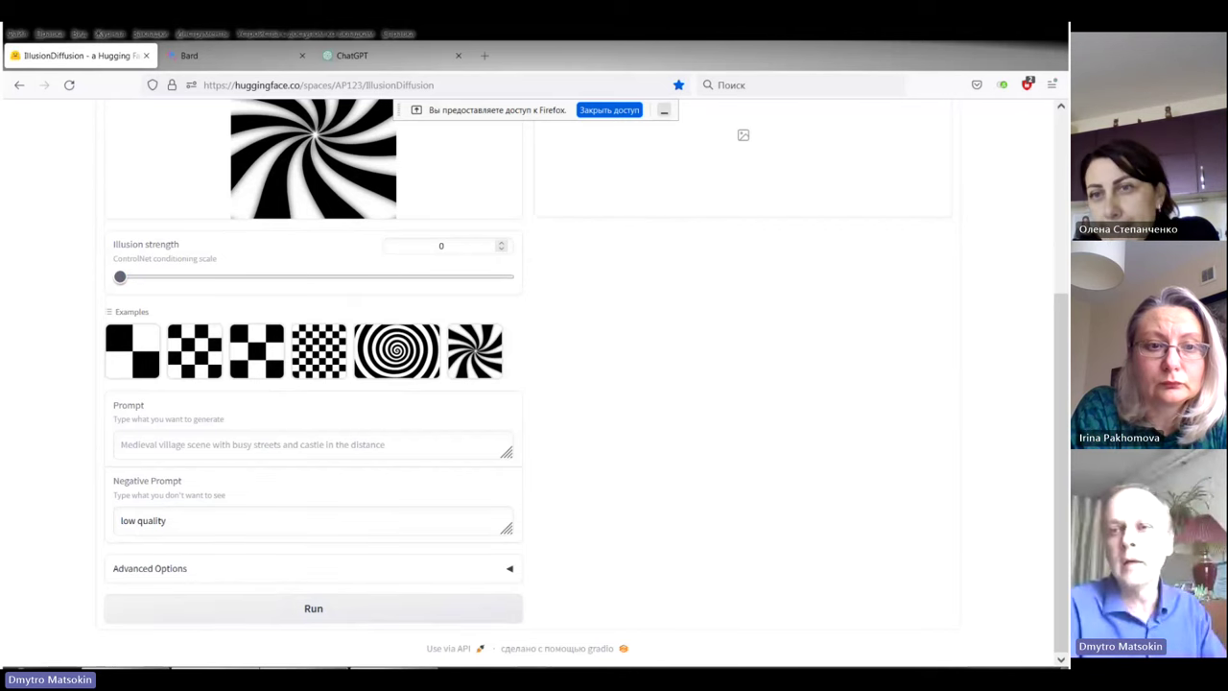
left_click(182, 443)
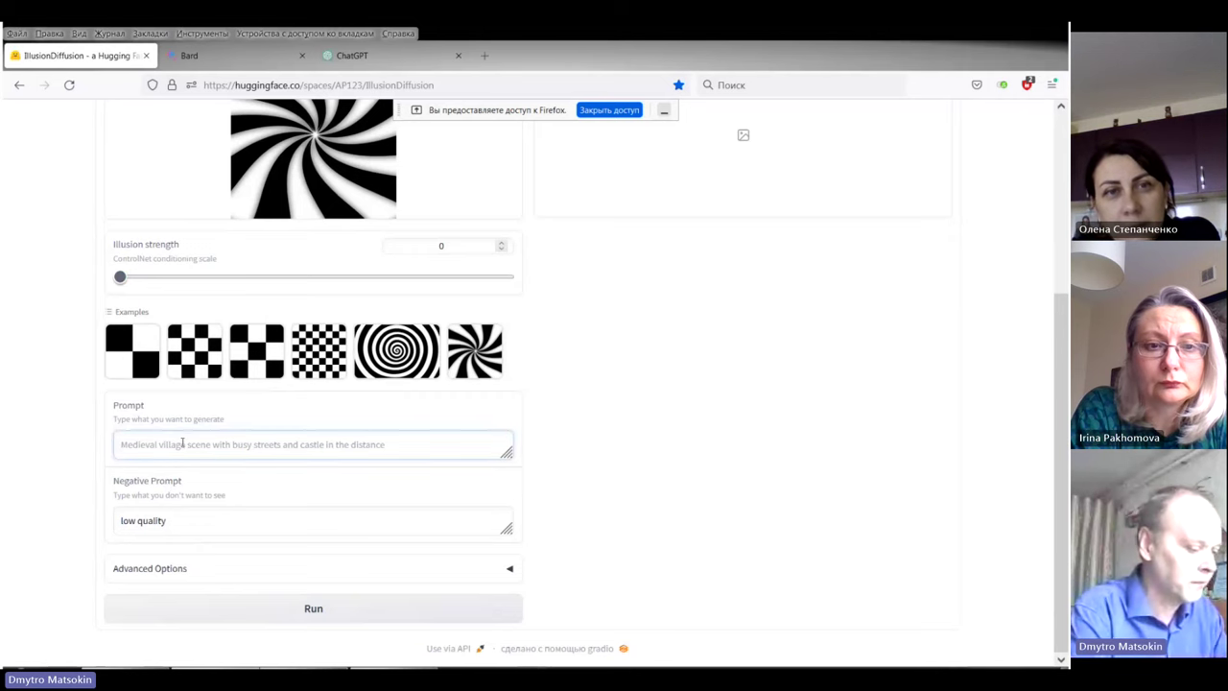
type("a")
key("BackSpace")
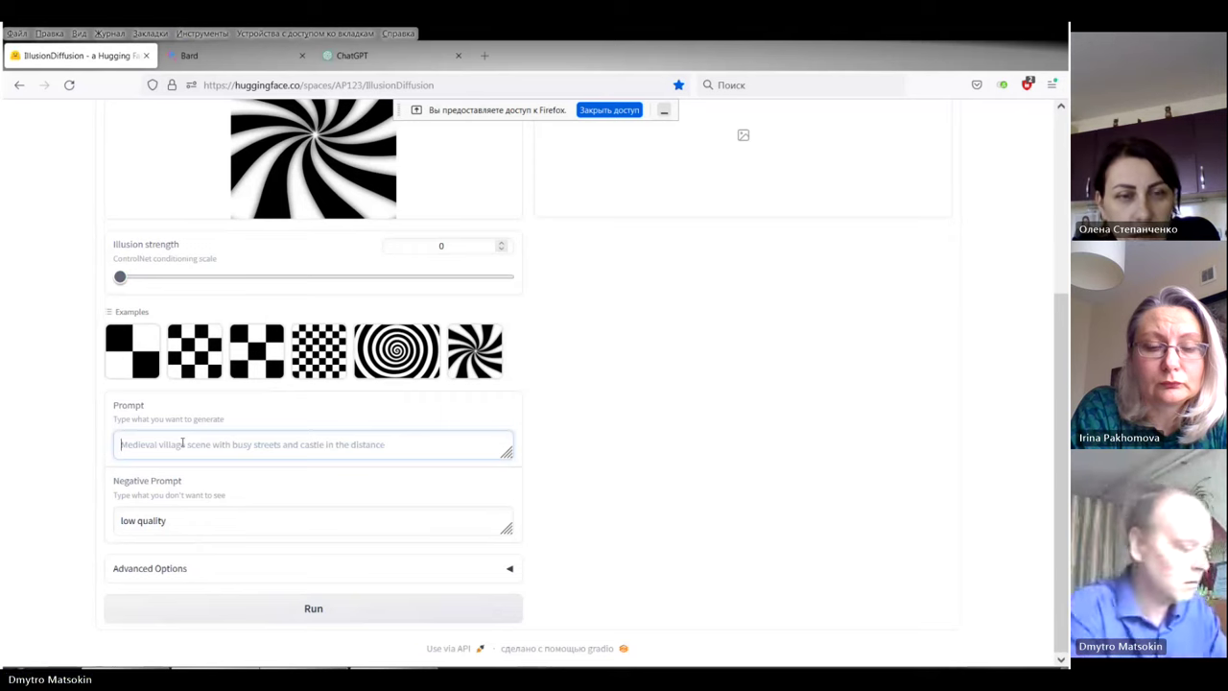
type("fair")
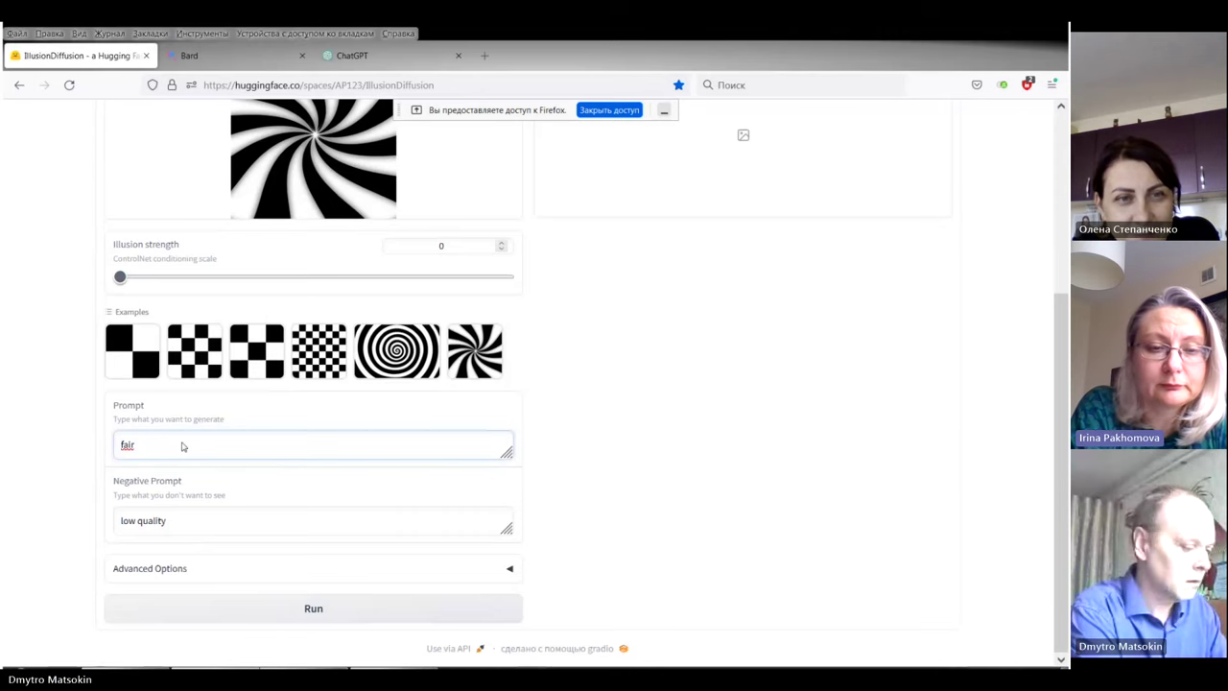
type("tale")
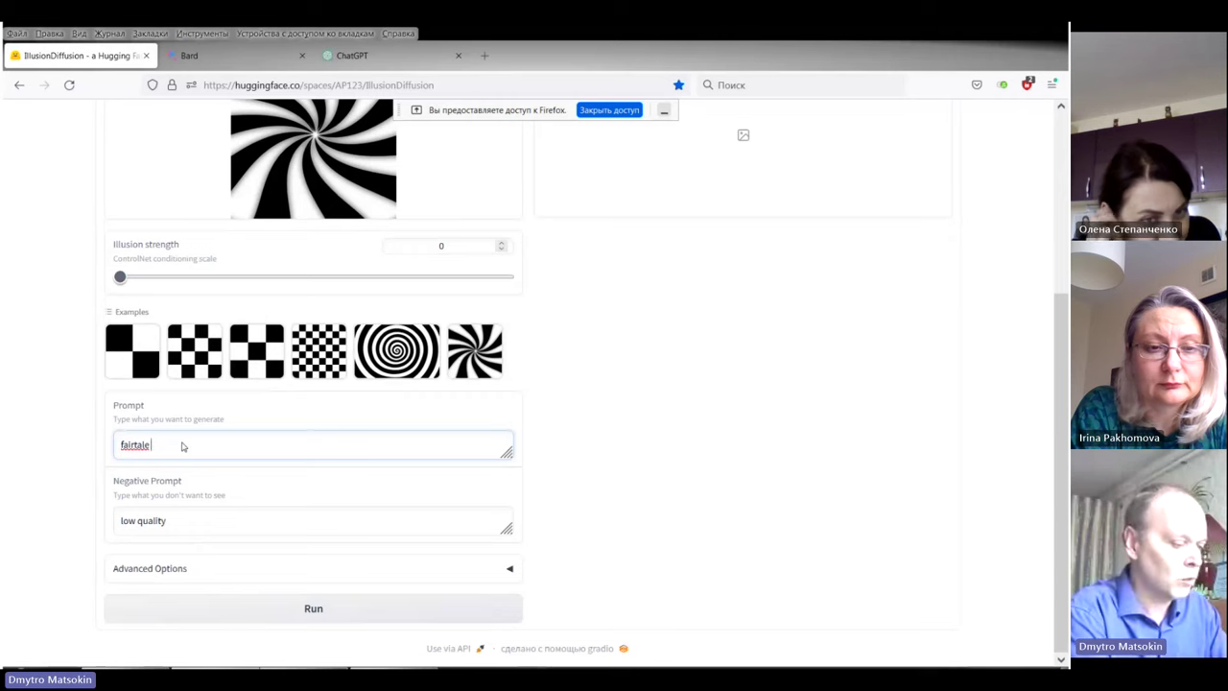
type(" town")
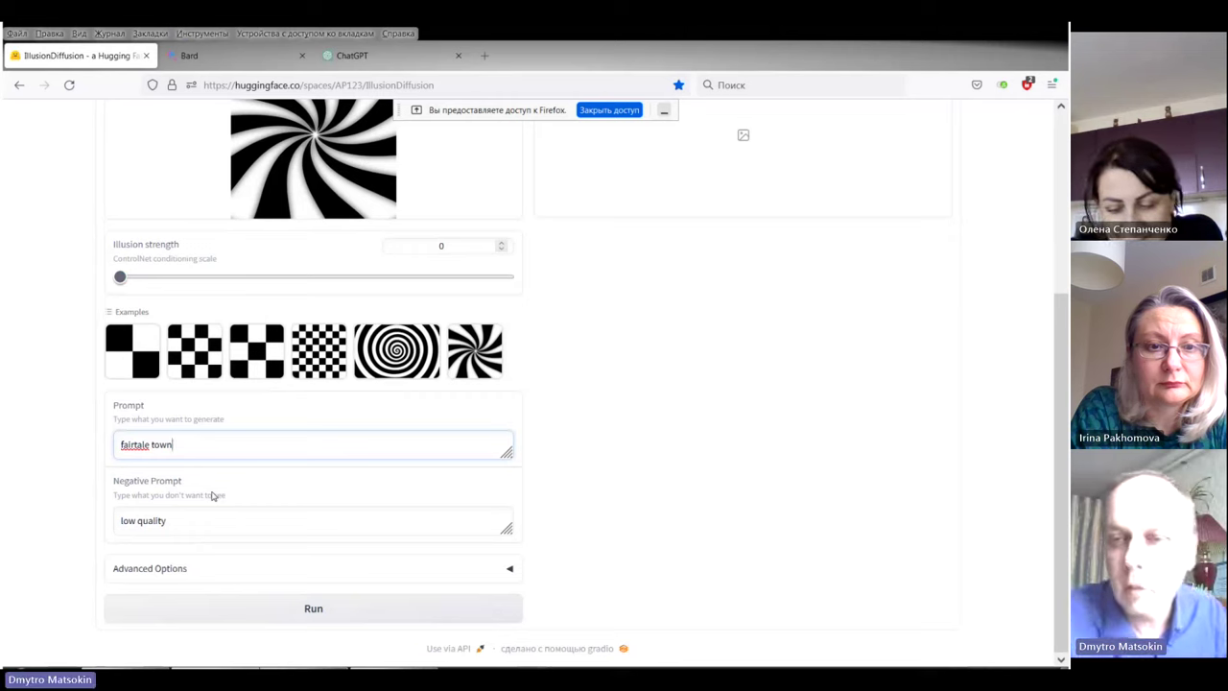
- Generate the "fairtale town" image from the swirl pattern and look over the output
left_click(340, 612)
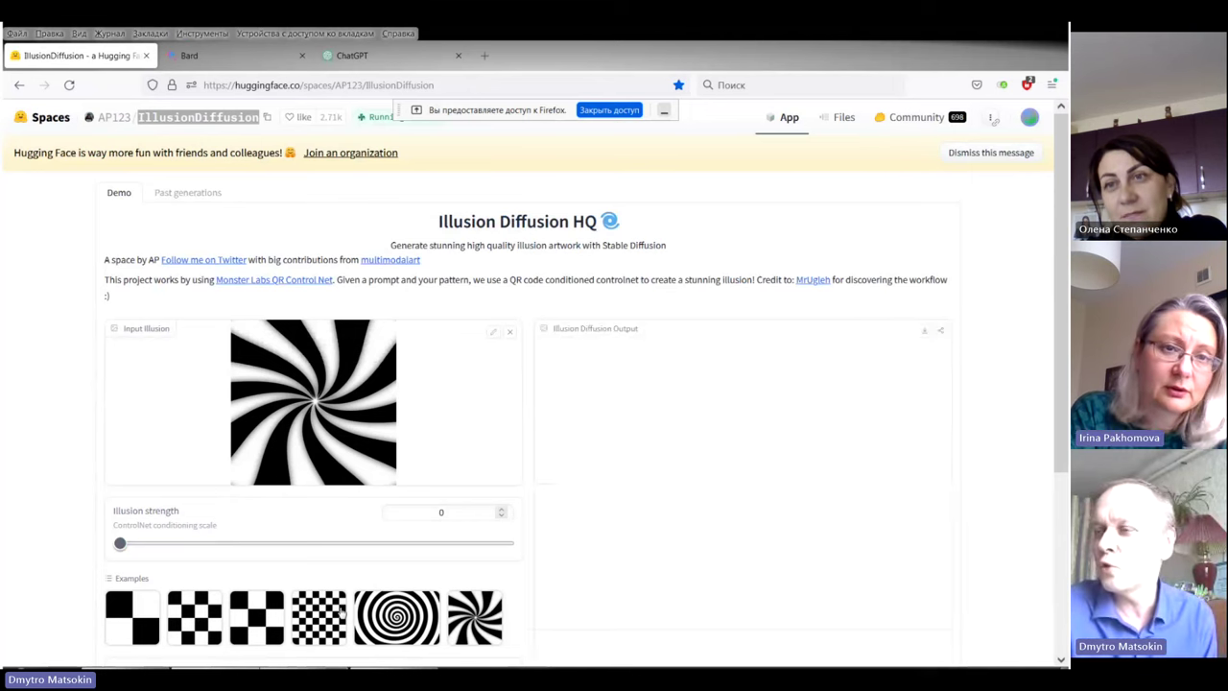
scroll(1050, 548, "down", 1)
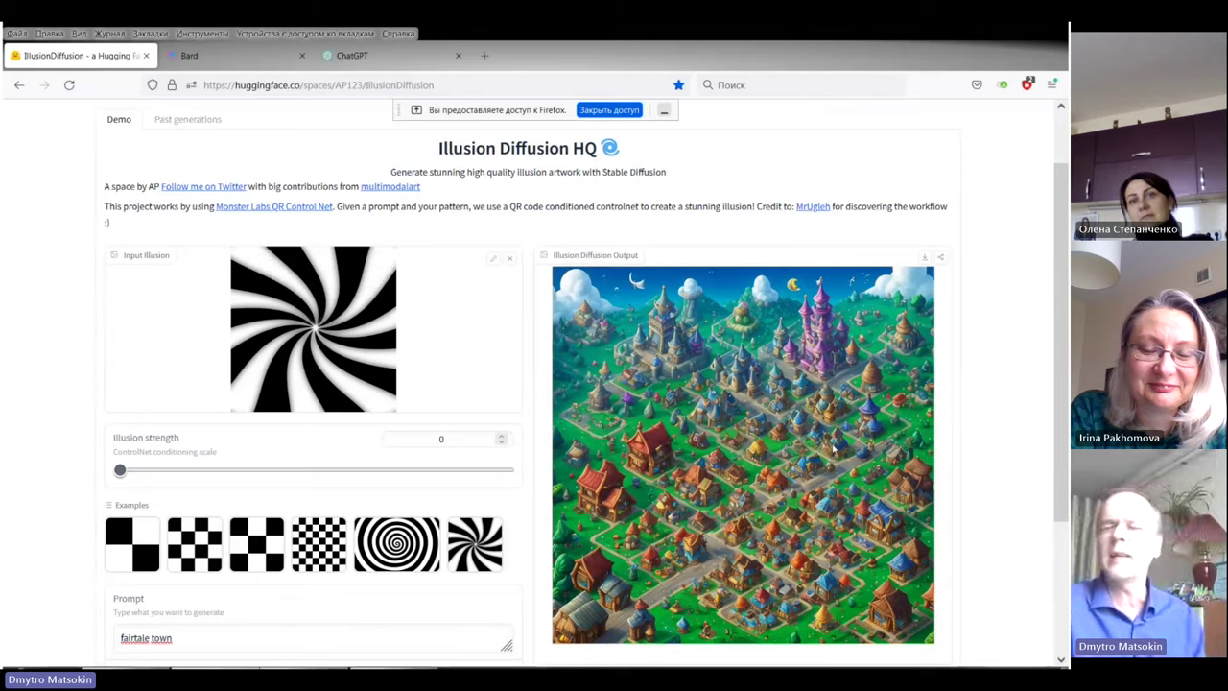
scroll(823, 459, "down", 1)
scroll(823, 457, "down", 2)
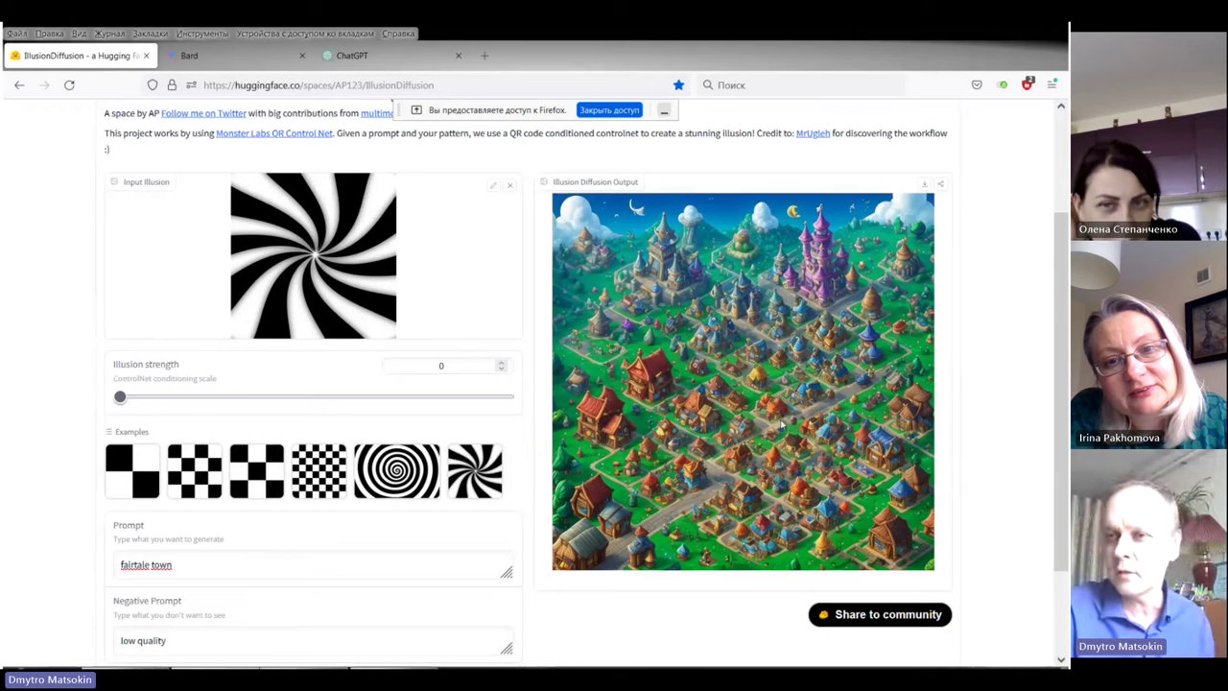
scroll(479, 422, "up", 2)
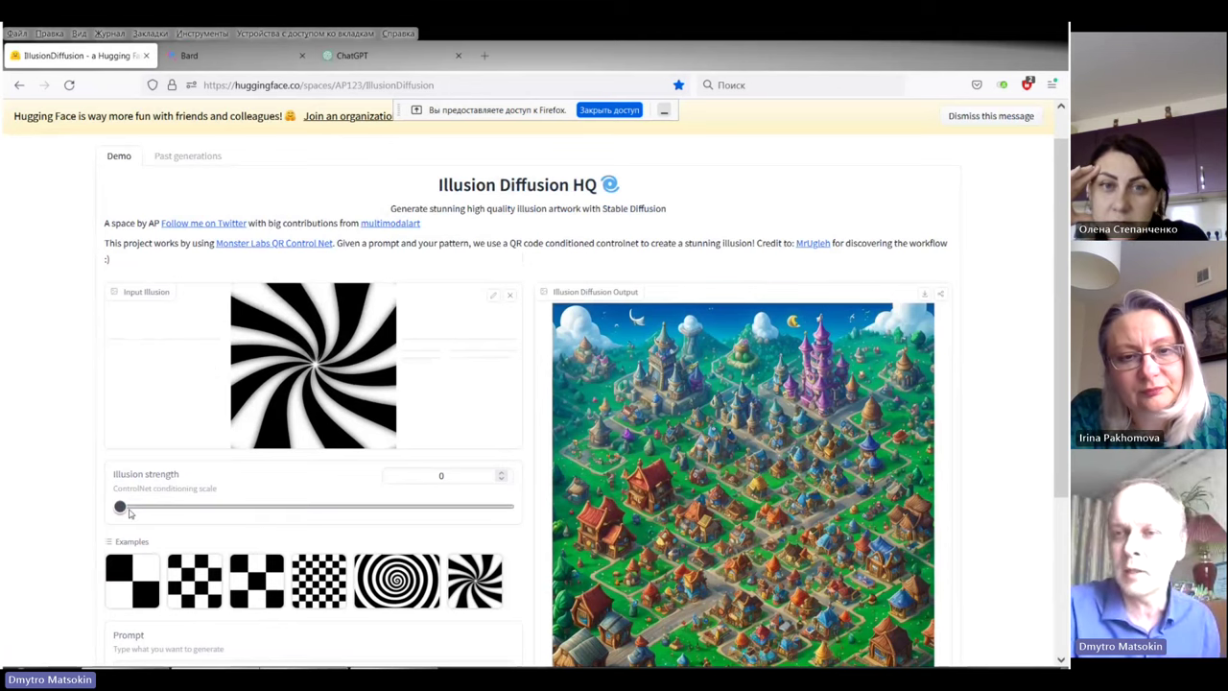
- Raise the illusion strength to 0.83 and generate the image again with the same prompt and pattern
left_click_drag(123, 508, 185, 508)
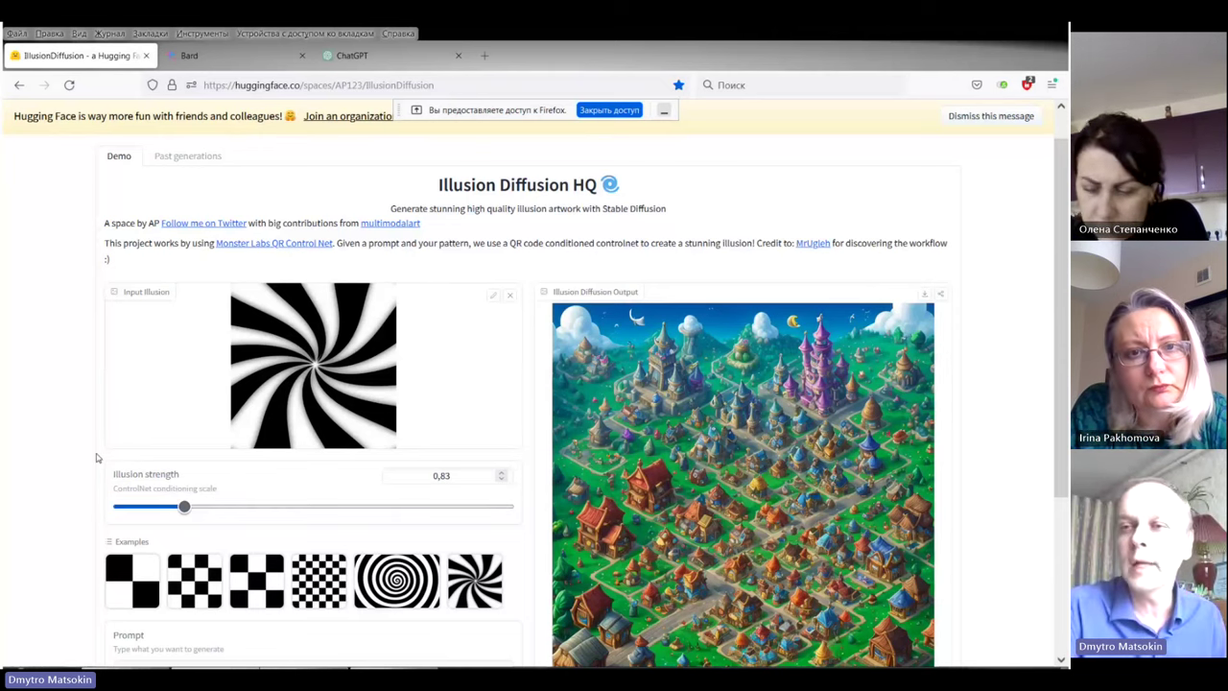
scroll(4, 468, "down", 5)
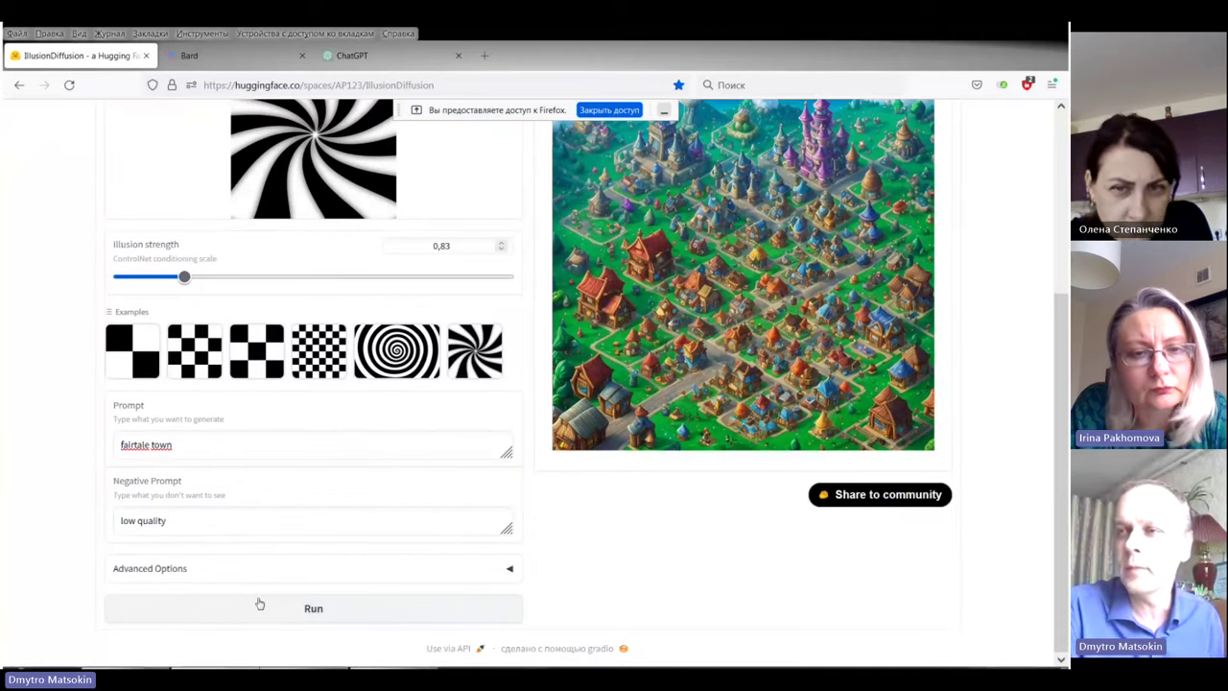
left_click(260, 603)
scroll(3, 463, "up", 3)
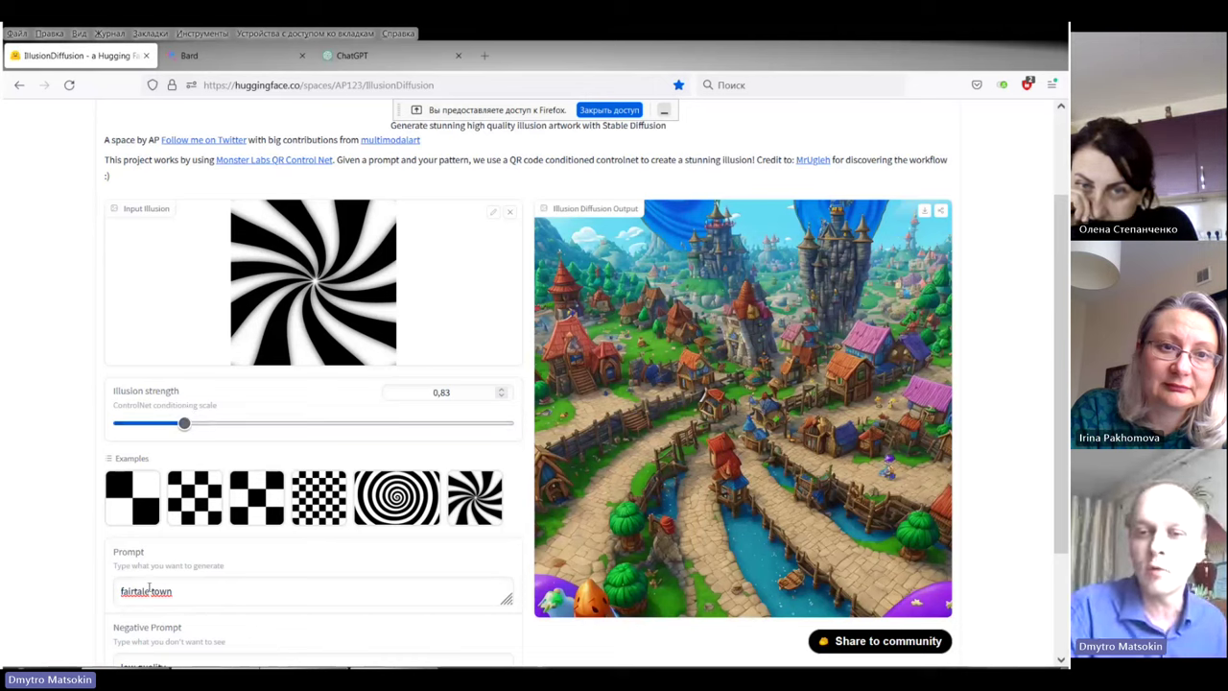
- Replace the word "fairtale" in the prompt so that it reads "modern town"
left_click_drag(150, 591, 121, 593)
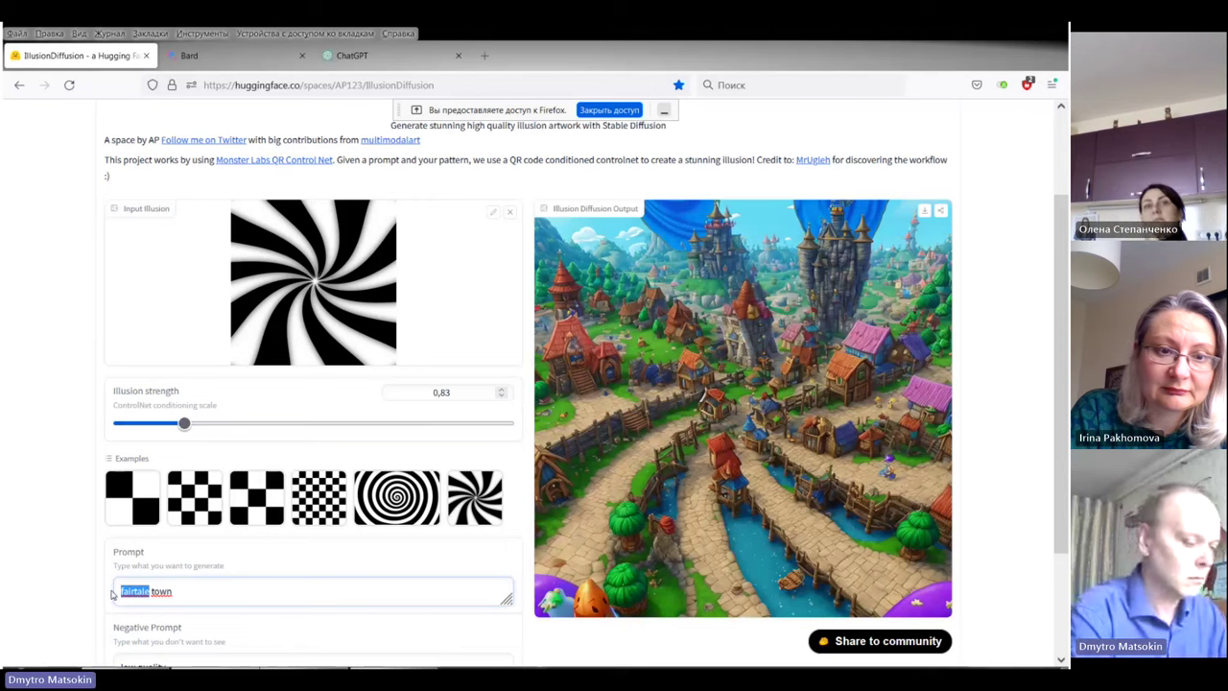
type("modern")
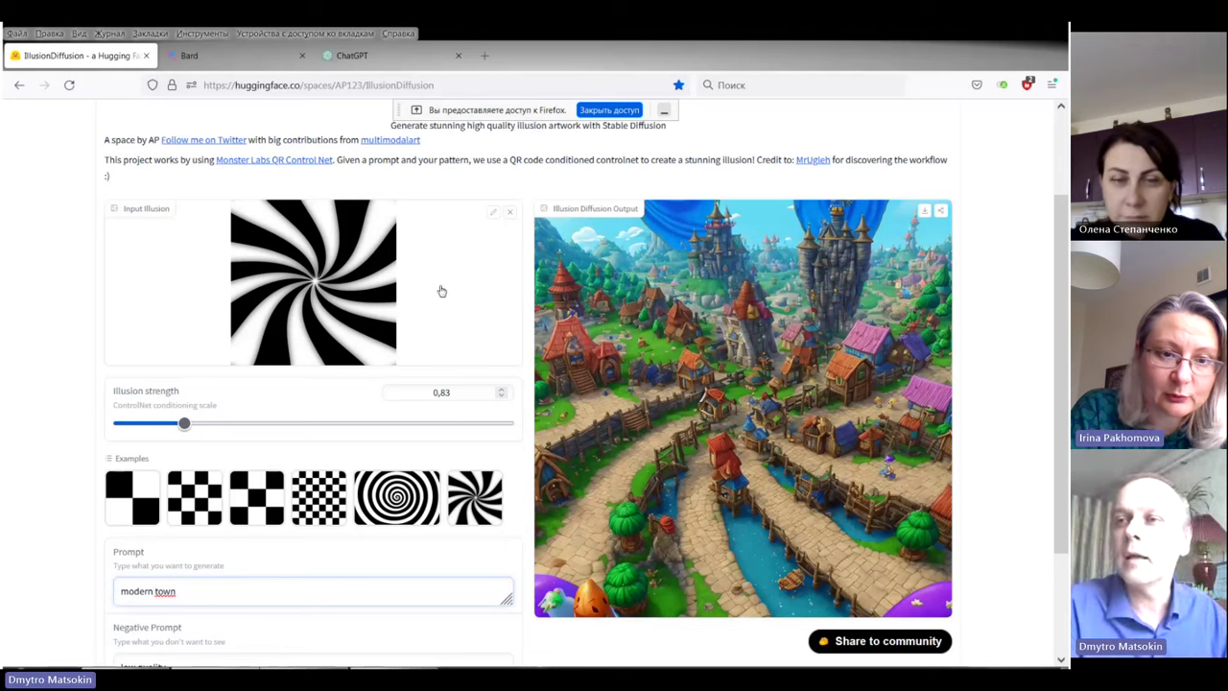
- Remove the swirl pattern and upload tryzub.jpg from the Pattern folder as the input illusion
scroll(493, 289, "up", 1)
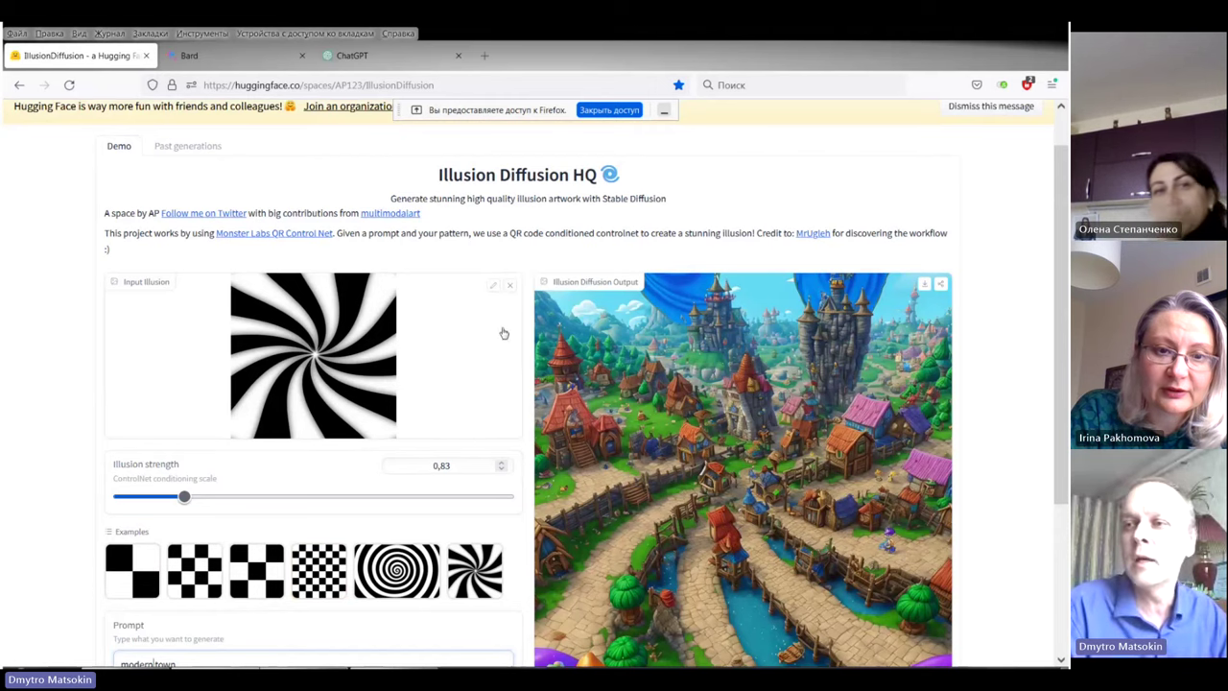
left_click(511, 287)
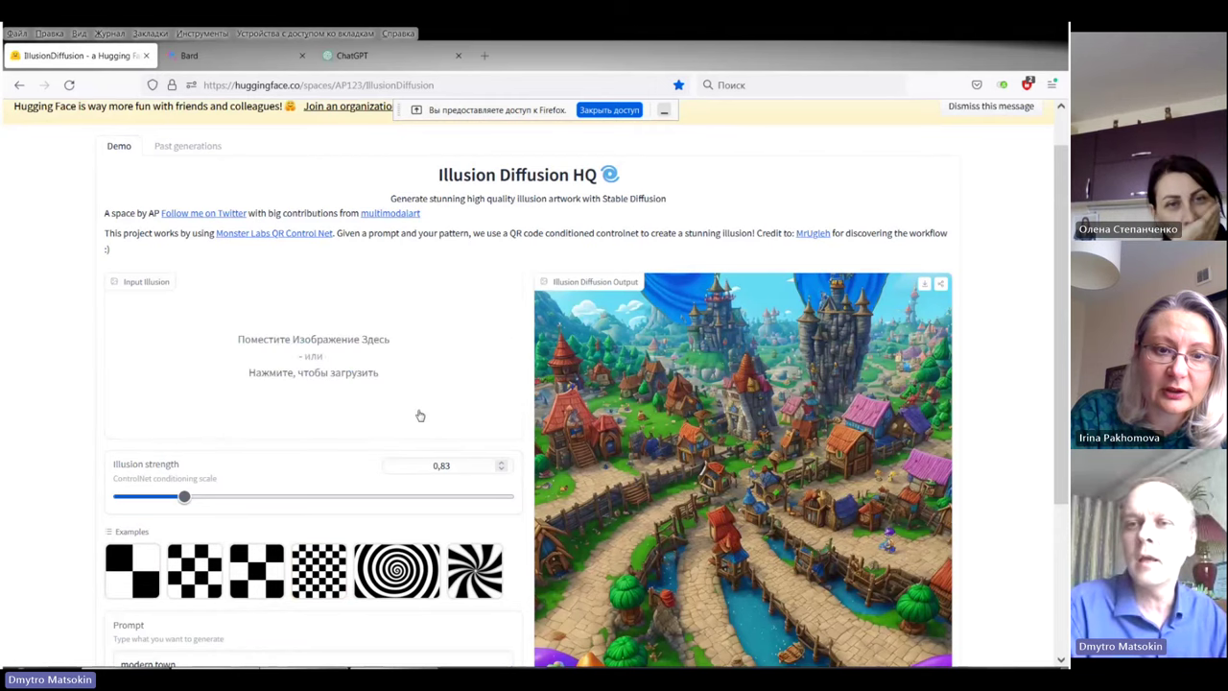
left_click(321, 379)
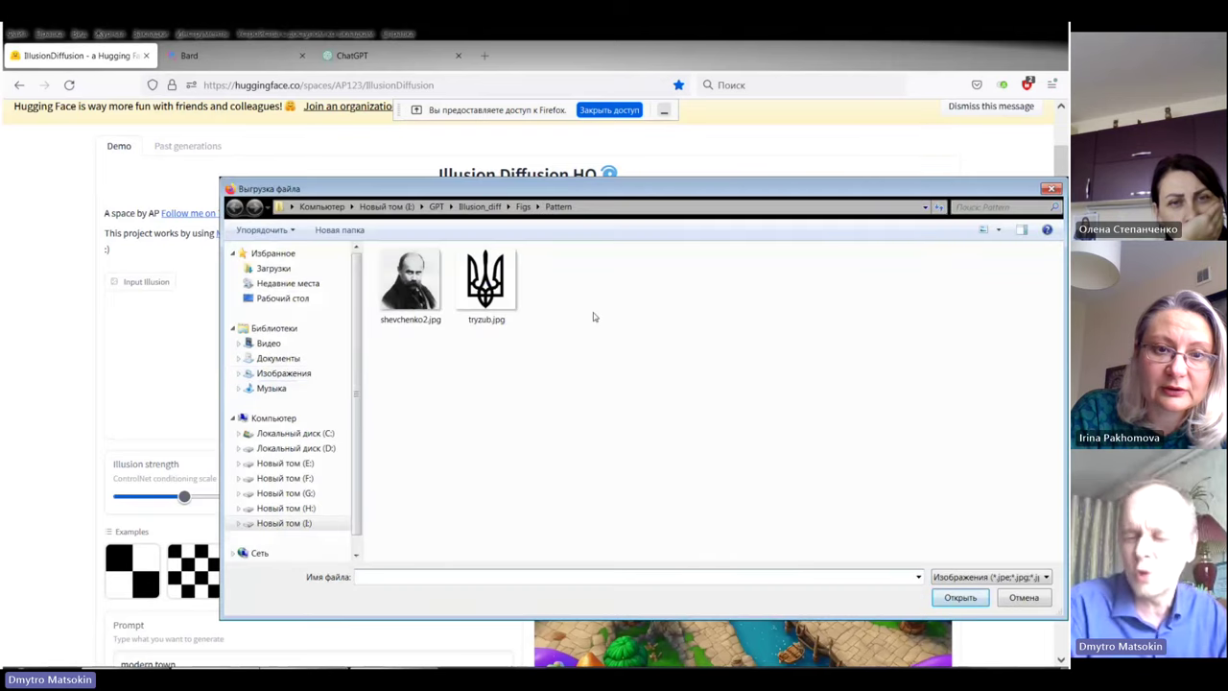
left_click(486, 280)
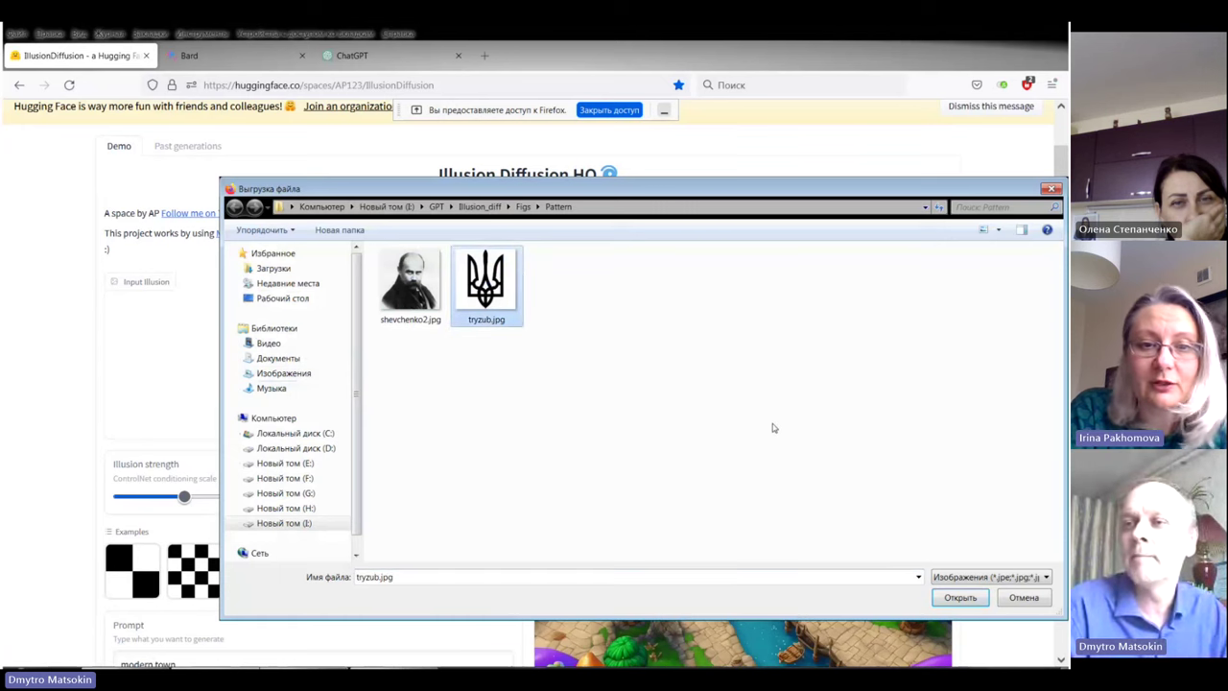
left_click(960, 597)
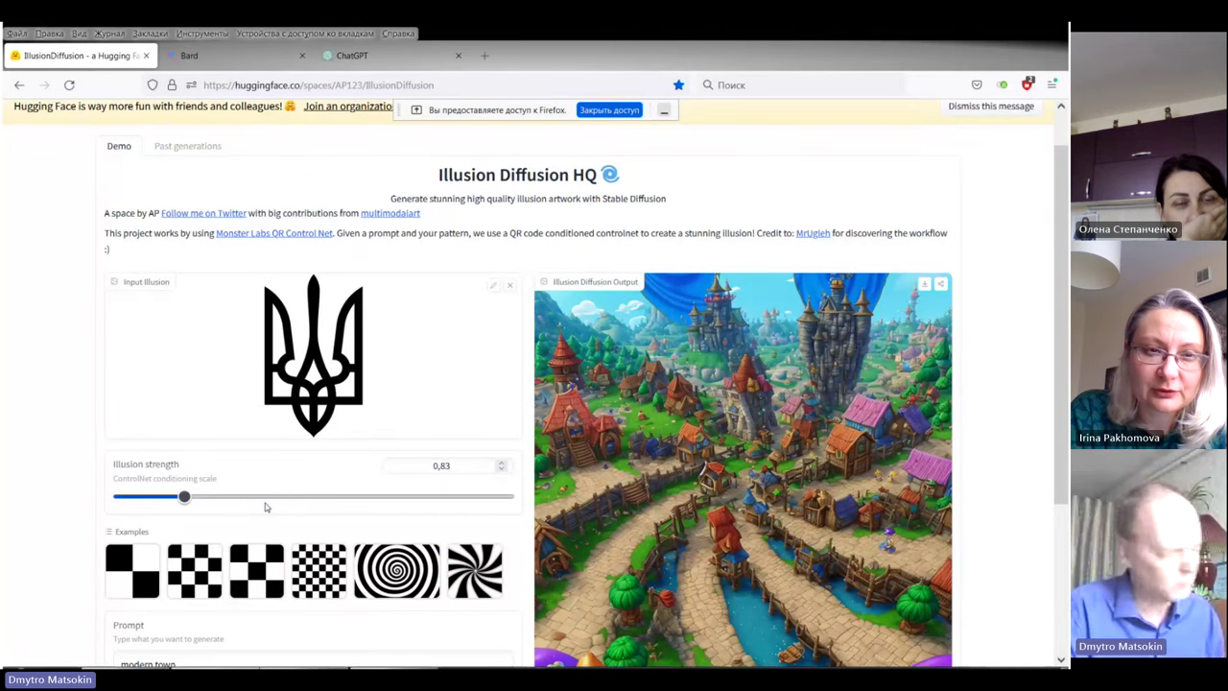
- Generate the "modern town" image from the trident pattern and compare the output with the input illusion
scroll(373, 490, "down", 3)
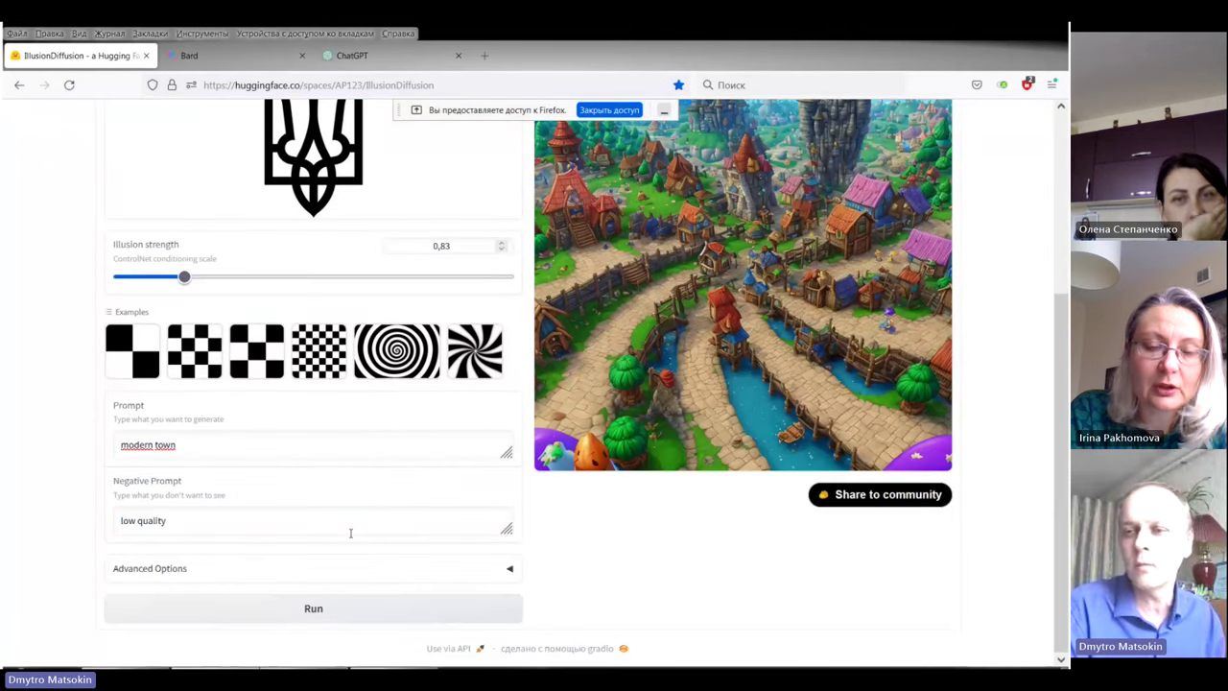
left_click(313, 609)
scroll(389, 374, "up", 3)
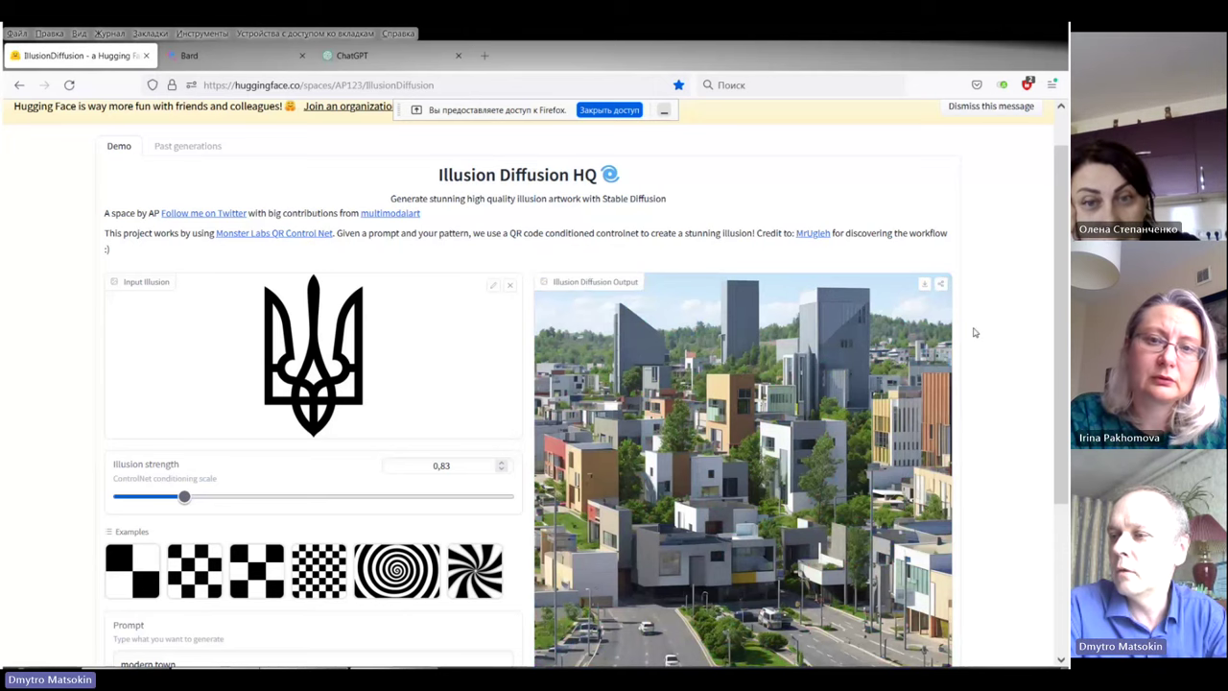
scroll(974, 331, "down", 1)
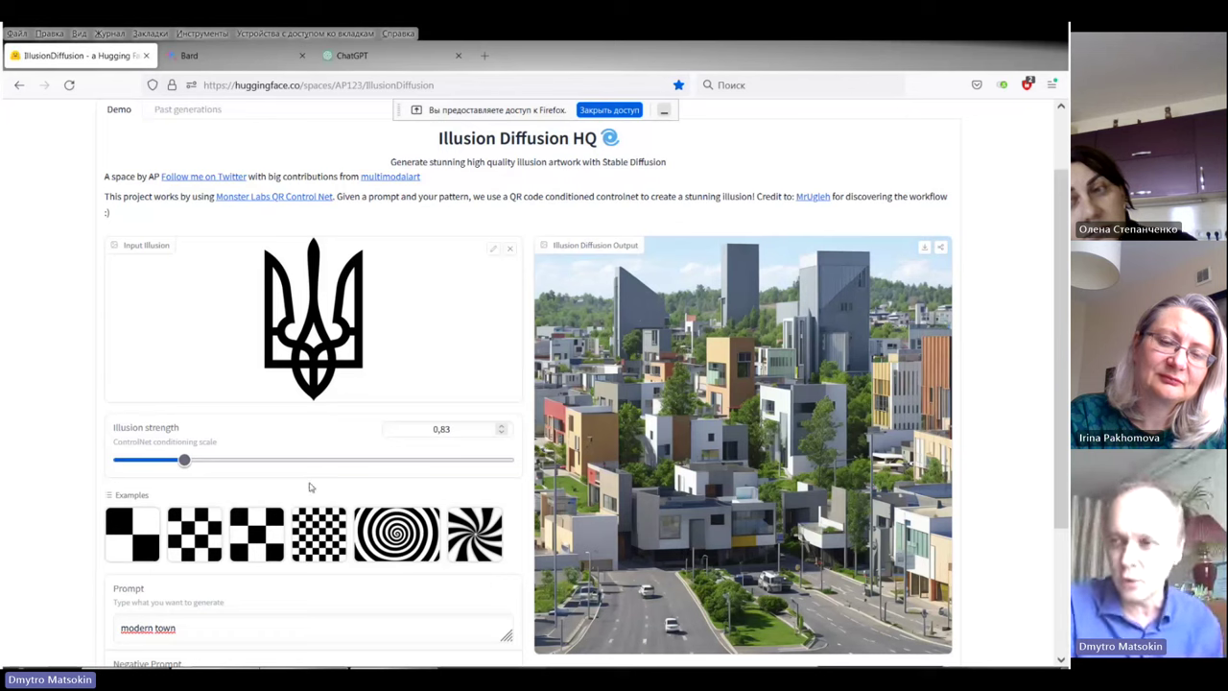
scroll(331, 487, "down", 2)
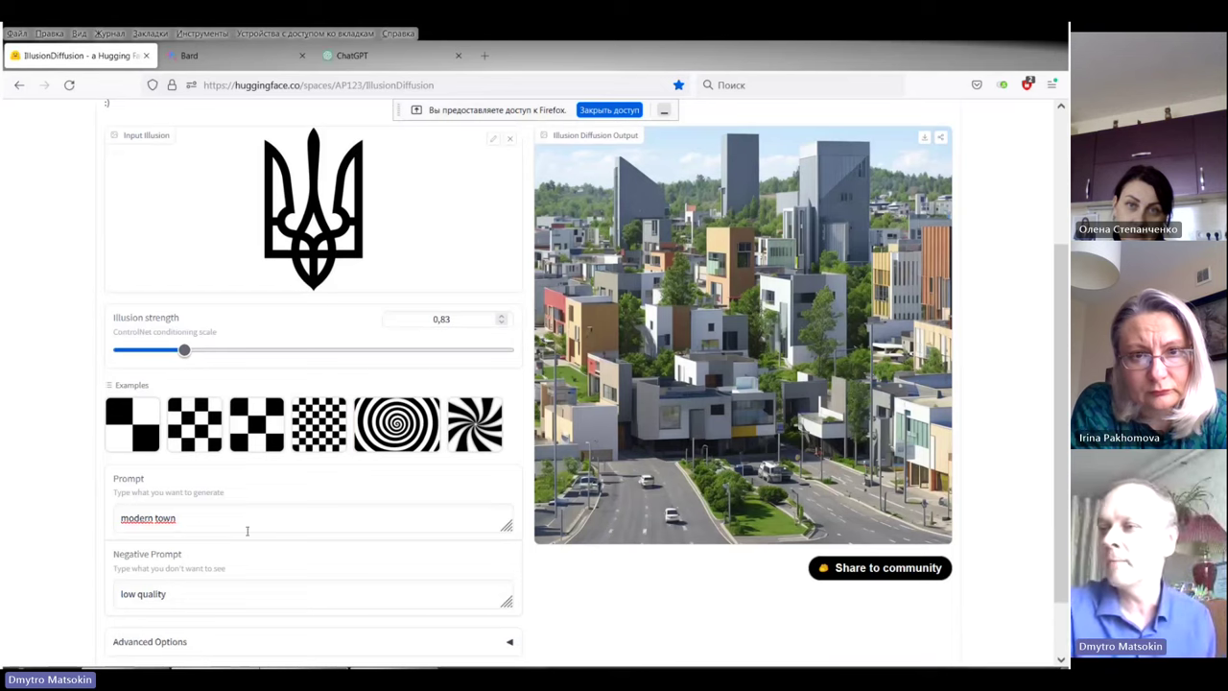
scroll(669, 530, "up", 2)
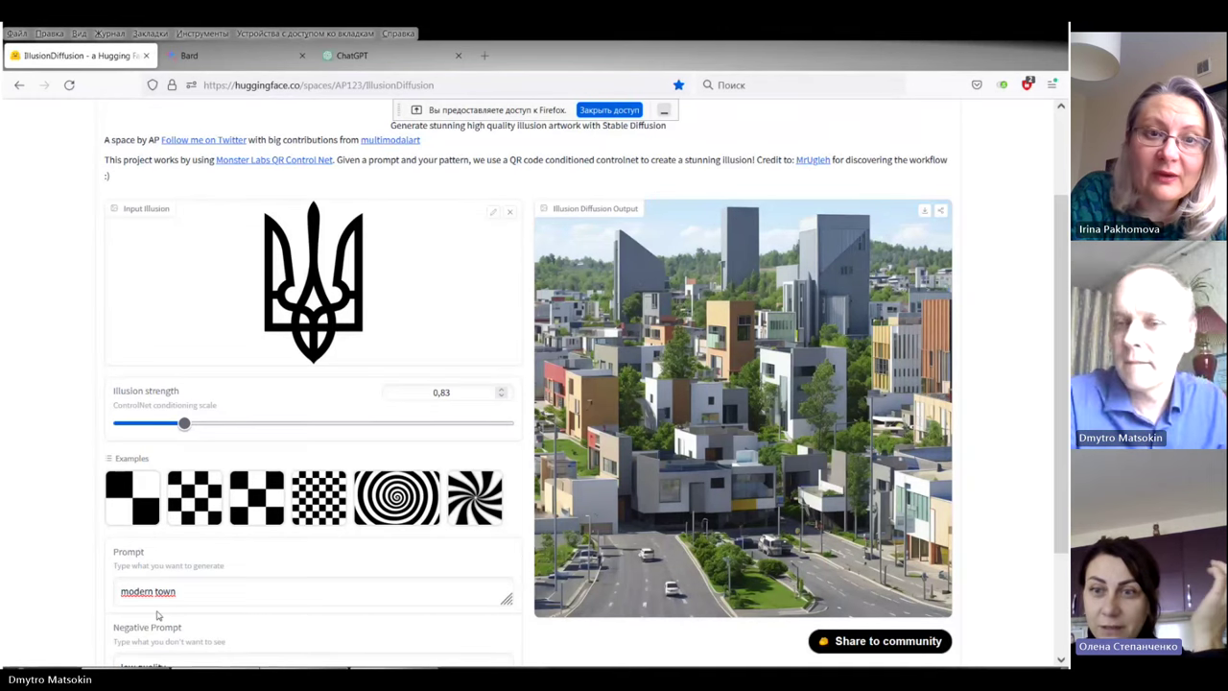
- Stop sharing the browser window in the video call
left_click(610, 110)
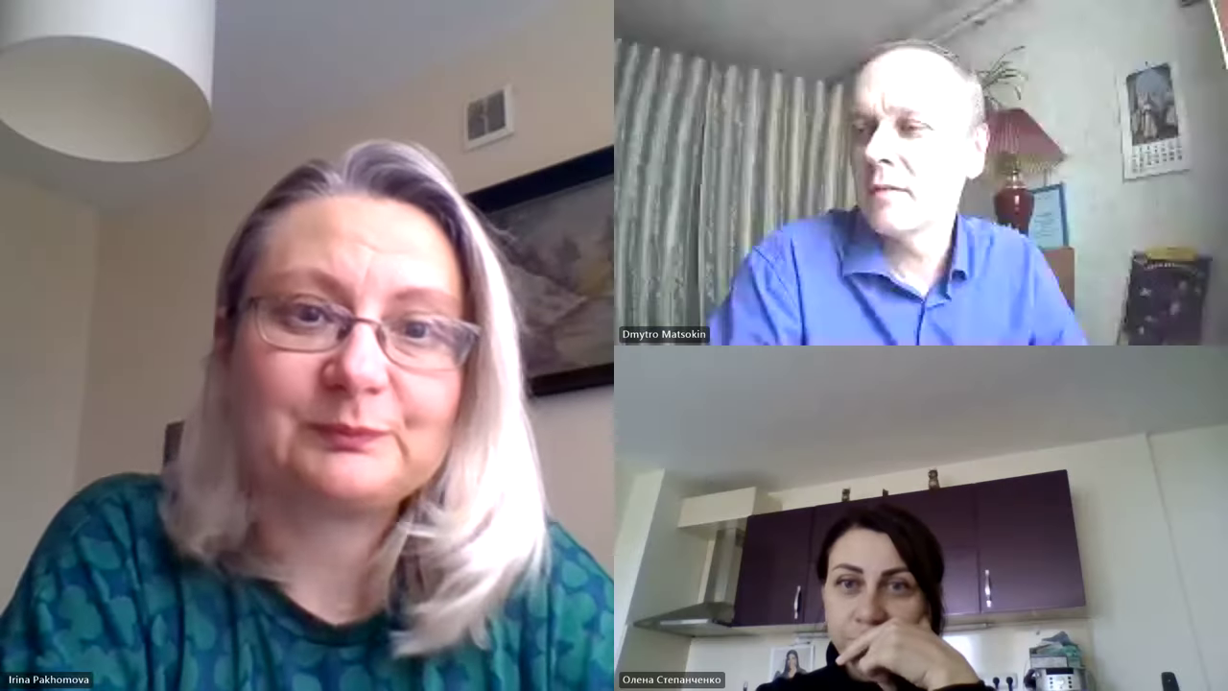
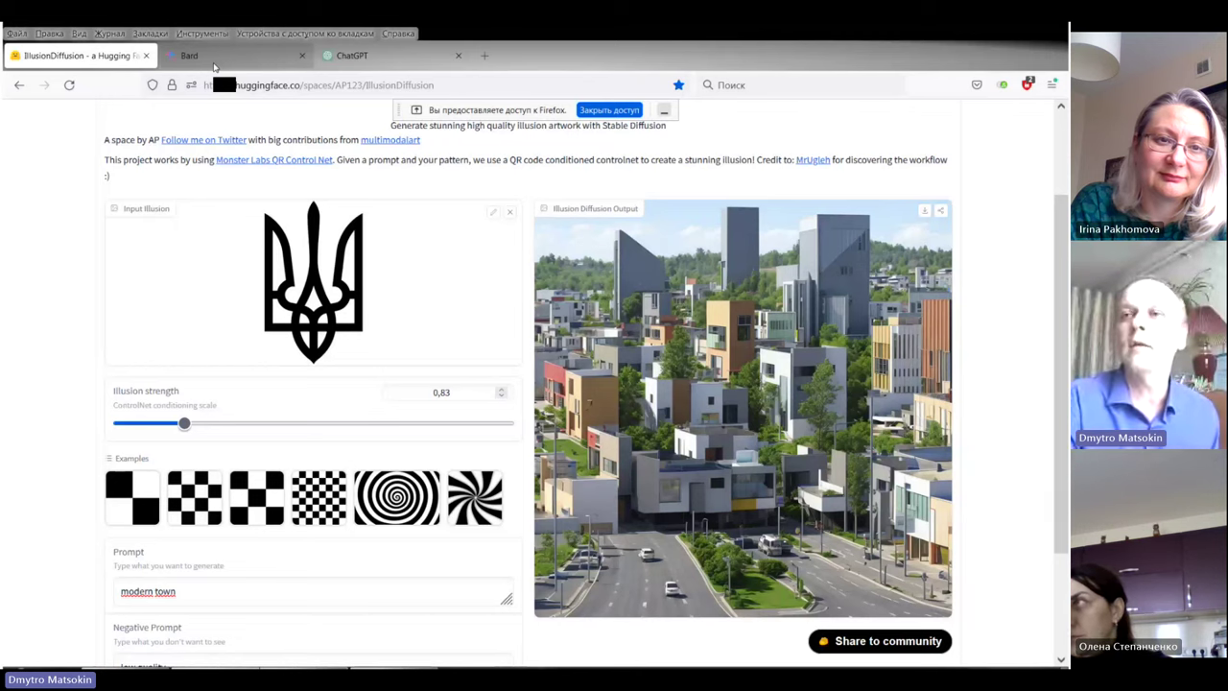
- Switch to ChatGPT and submit the calculation request "Обчисли 3.14*3.95^2"
left_click(374, 56)
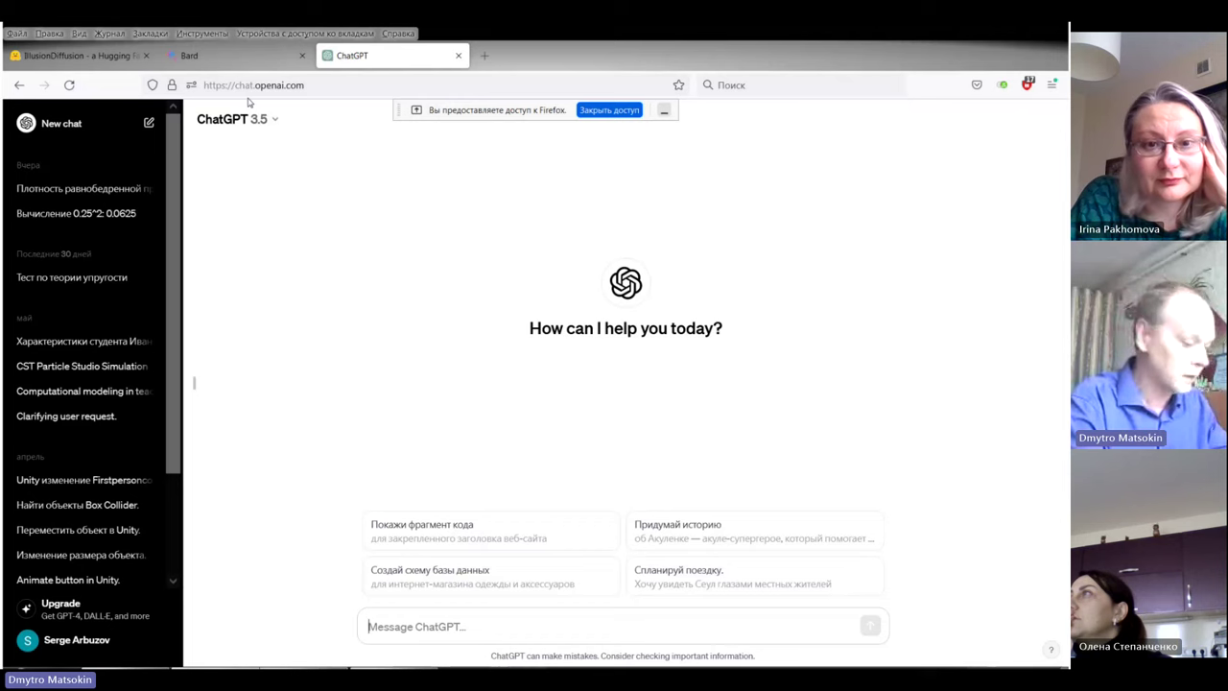
type("Об")
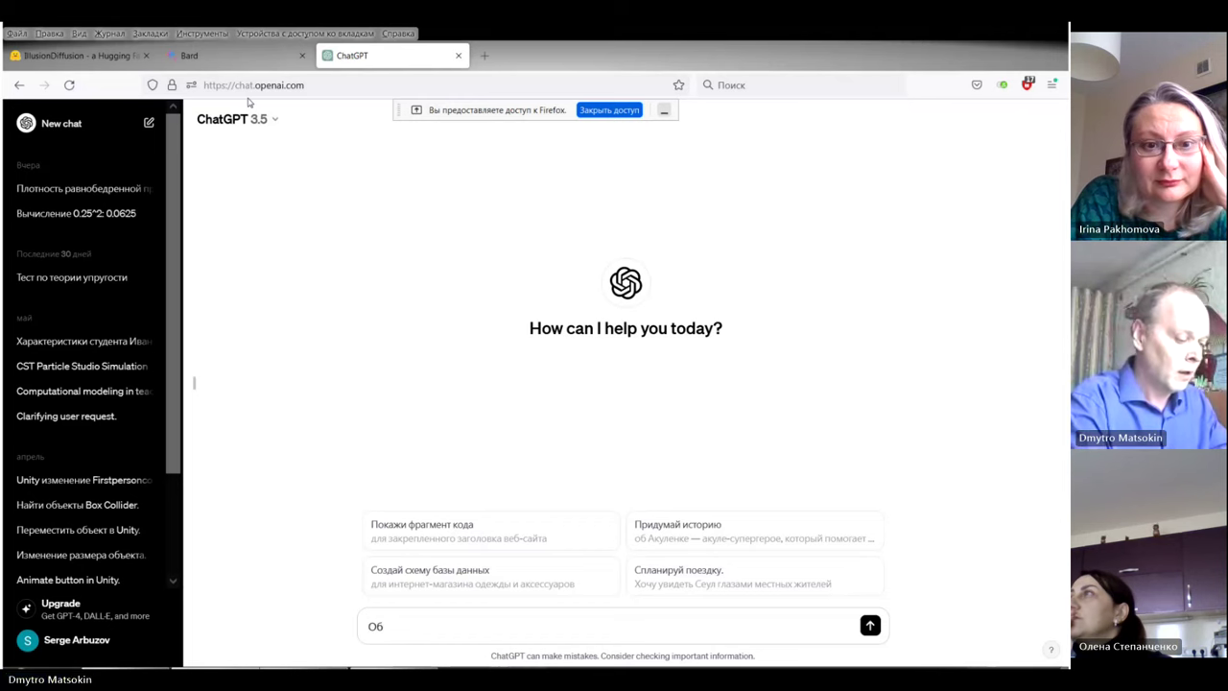
type("числи")
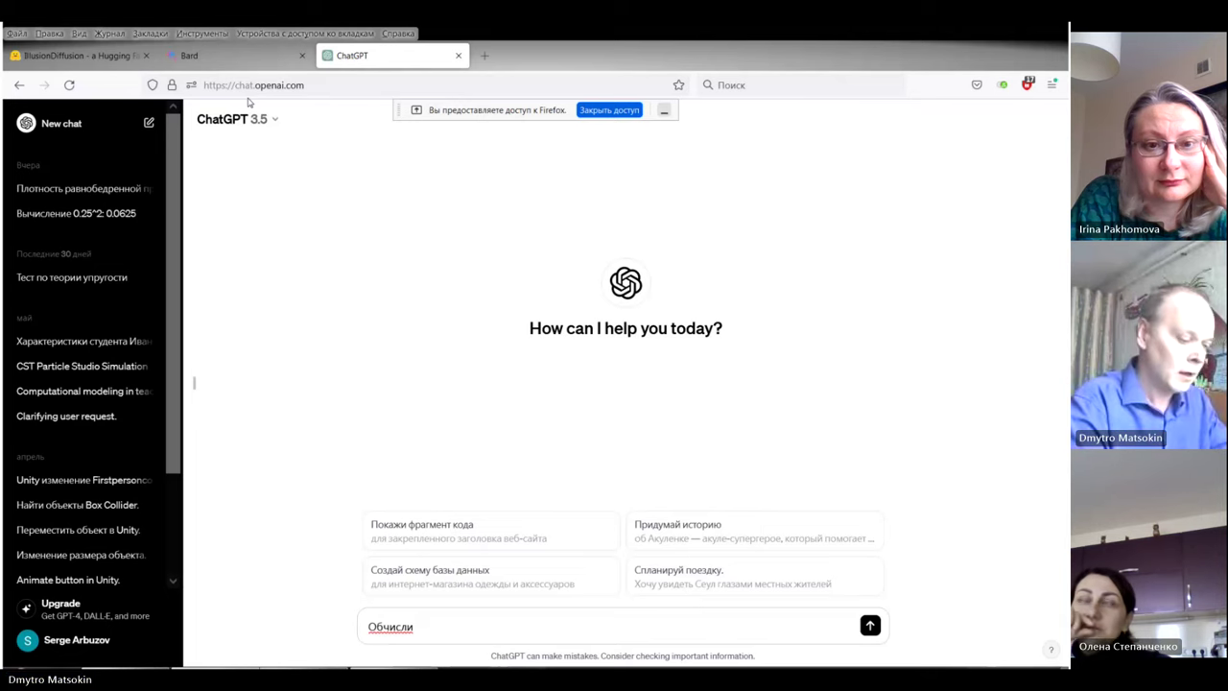
type(" 3.14")
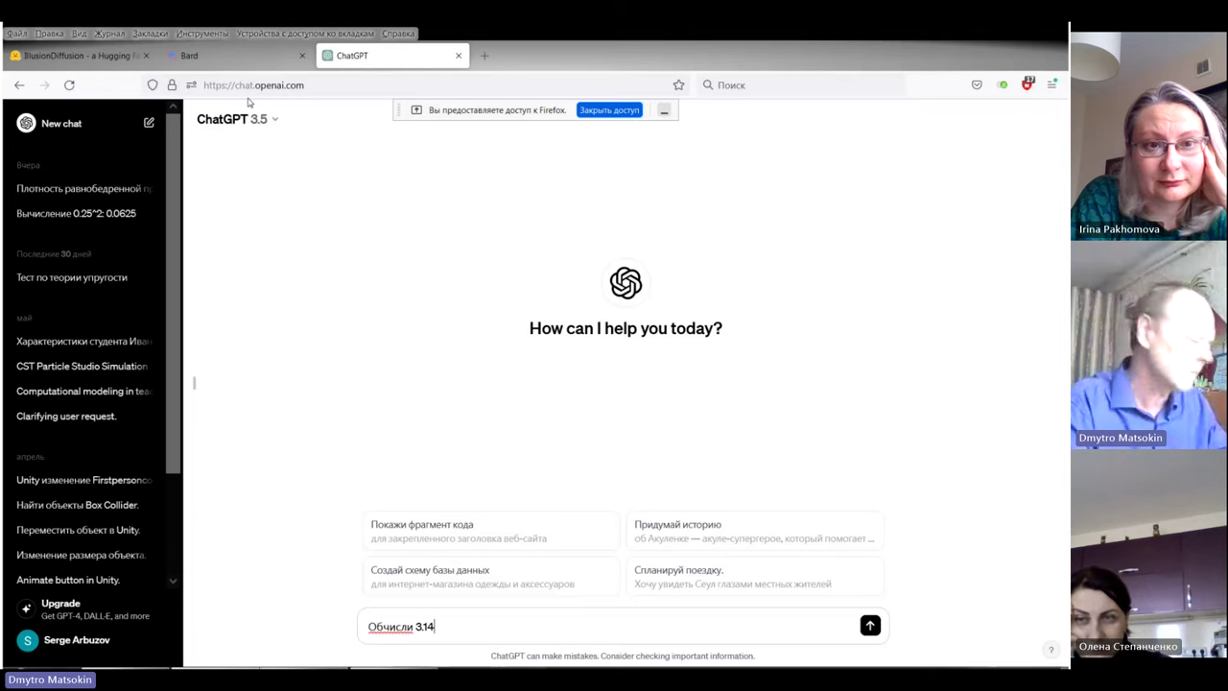
type("*")
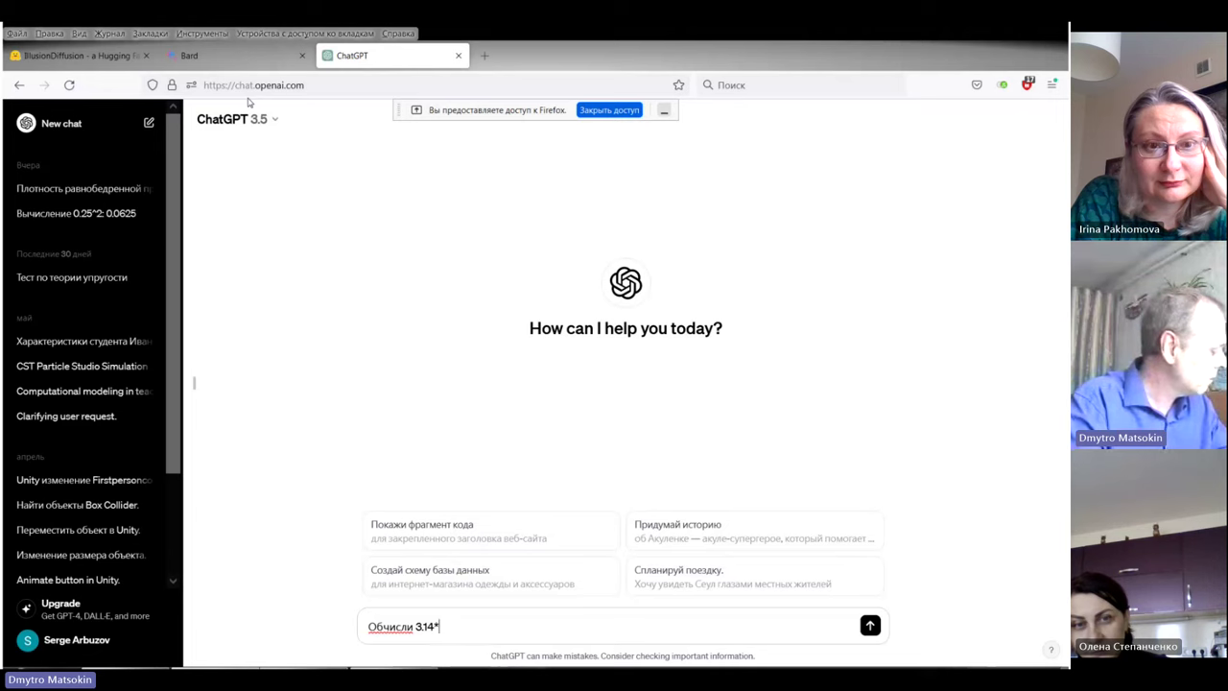
type("3")
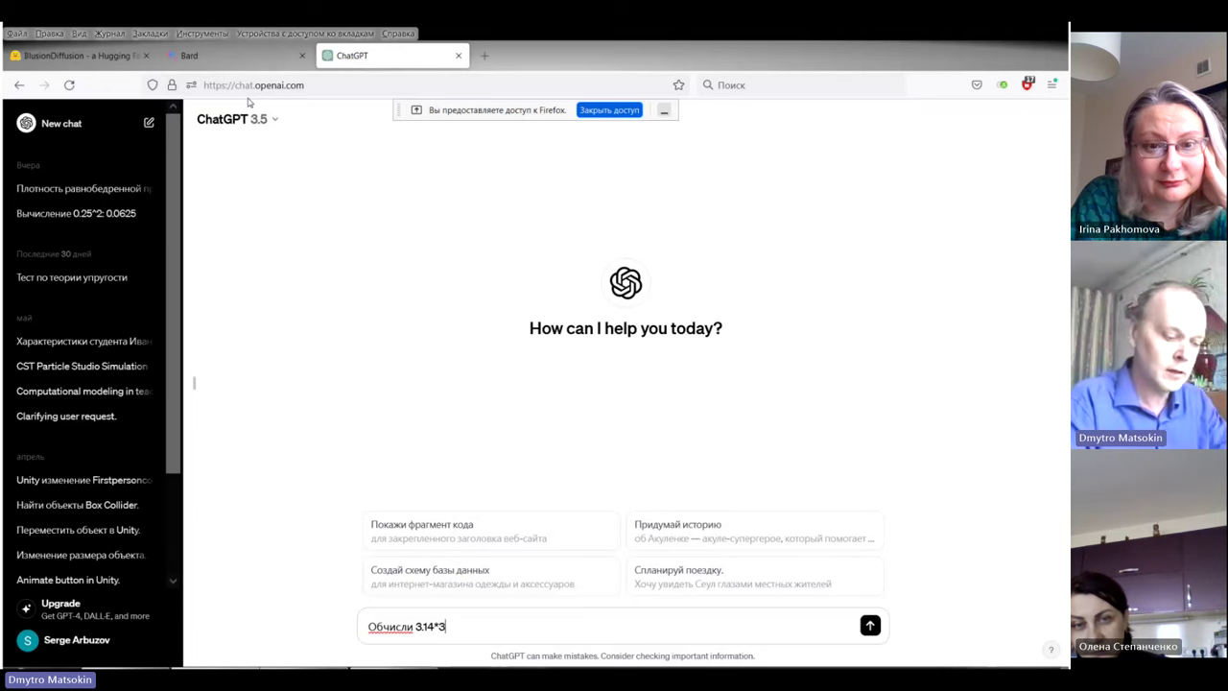
type(".95")
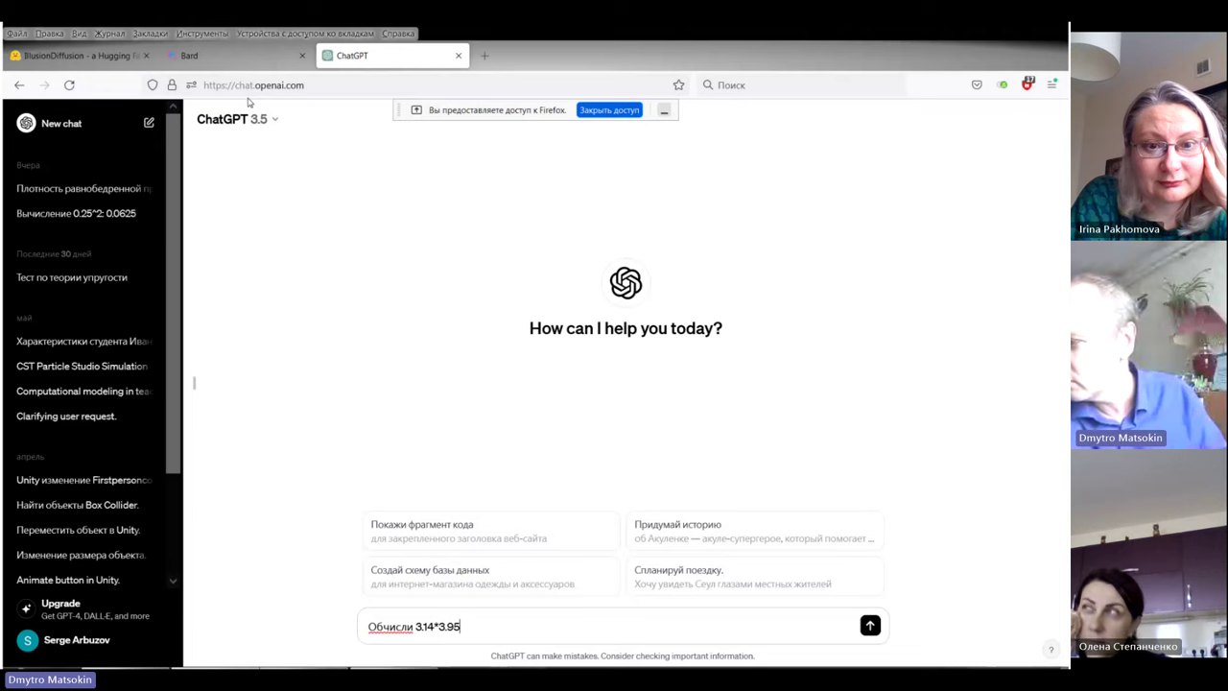
type("^2")
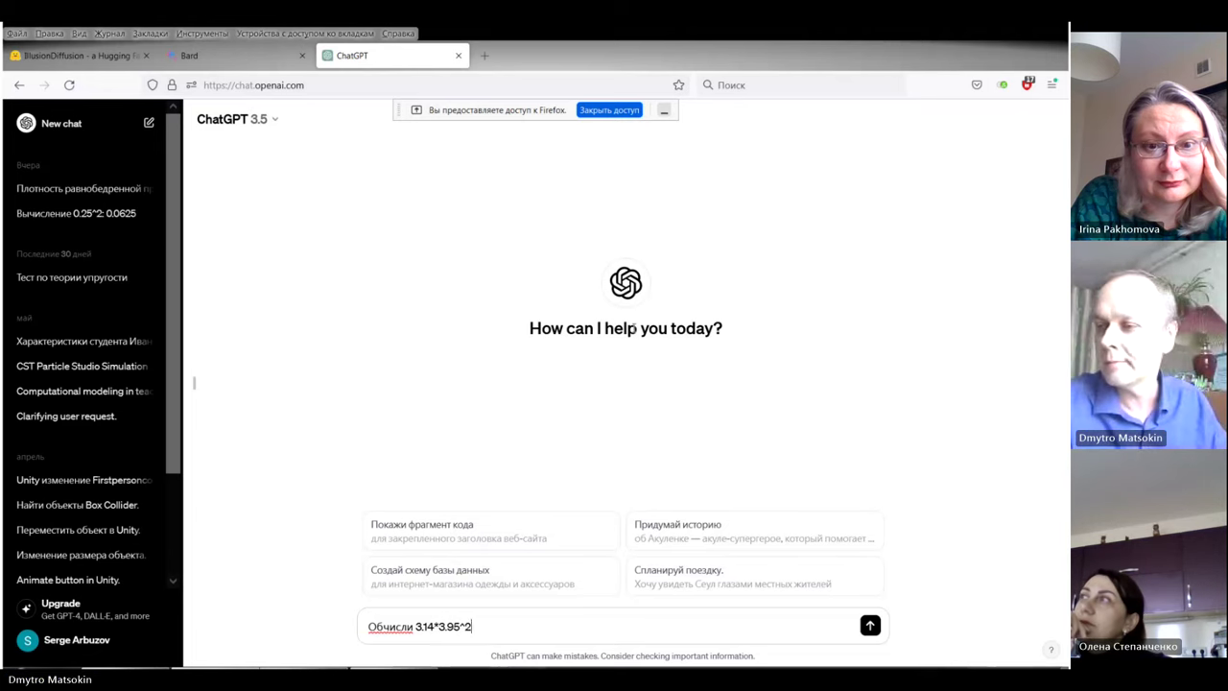
key("Return")
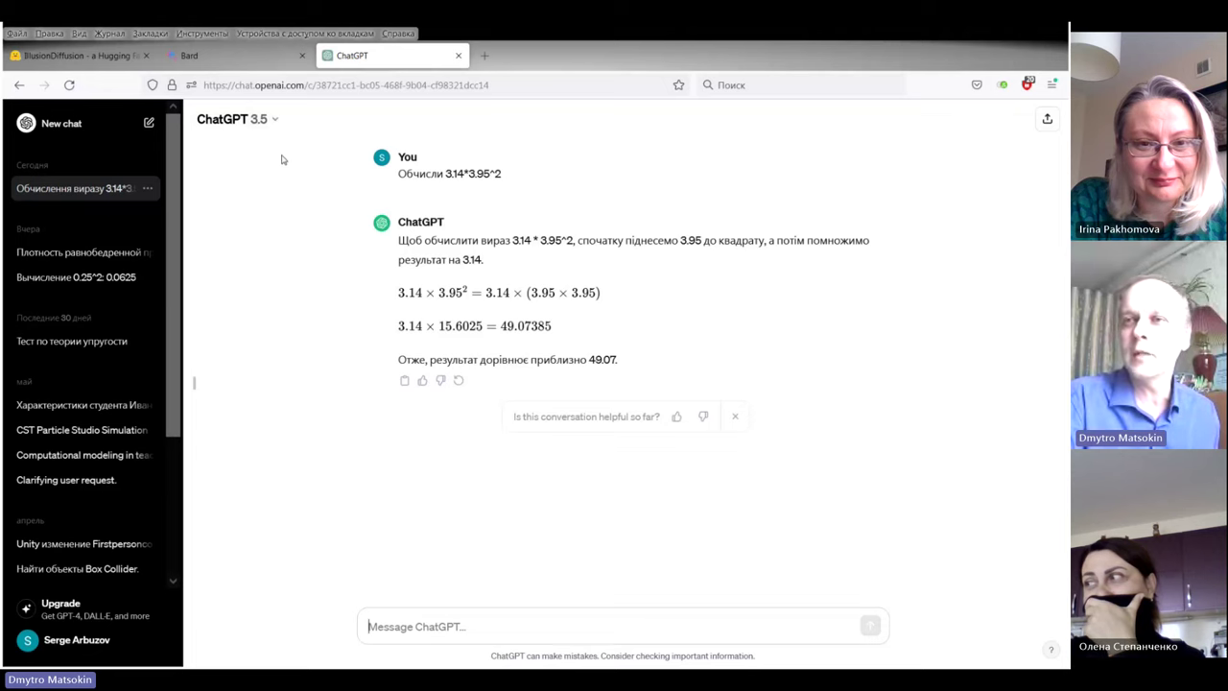
- Switch to Bard and submit the calculation request "Обчисли 3.95^2"
left_click(242, 54)
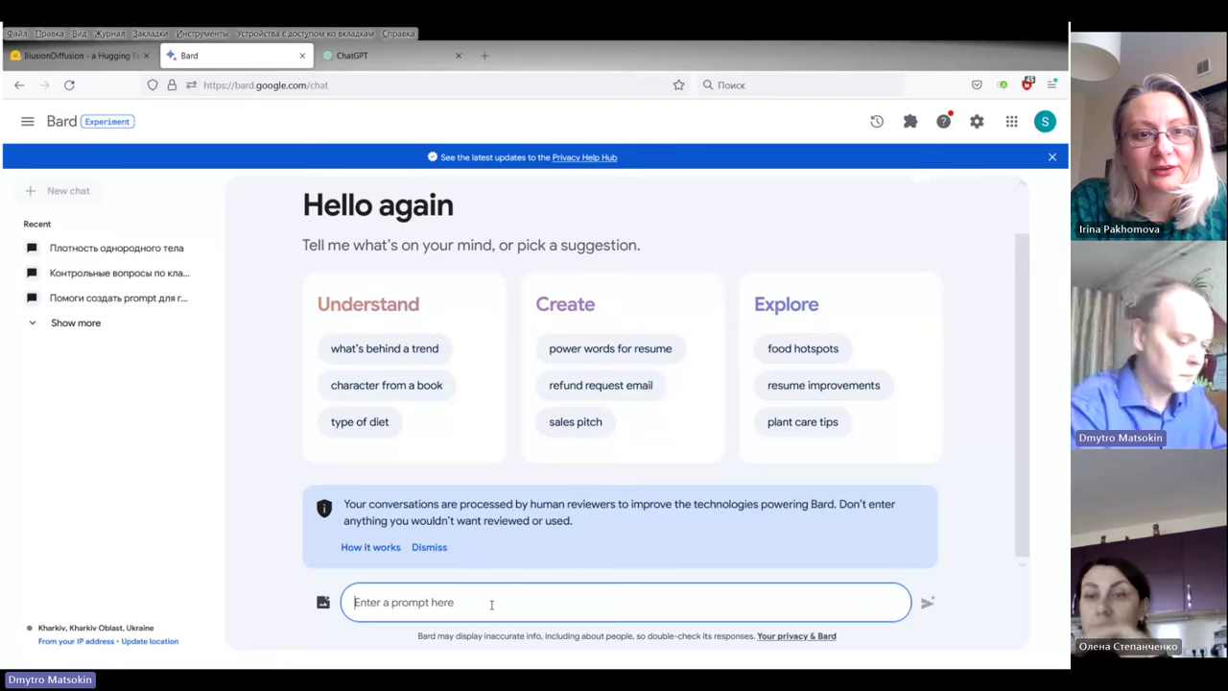
type("Обчисли")
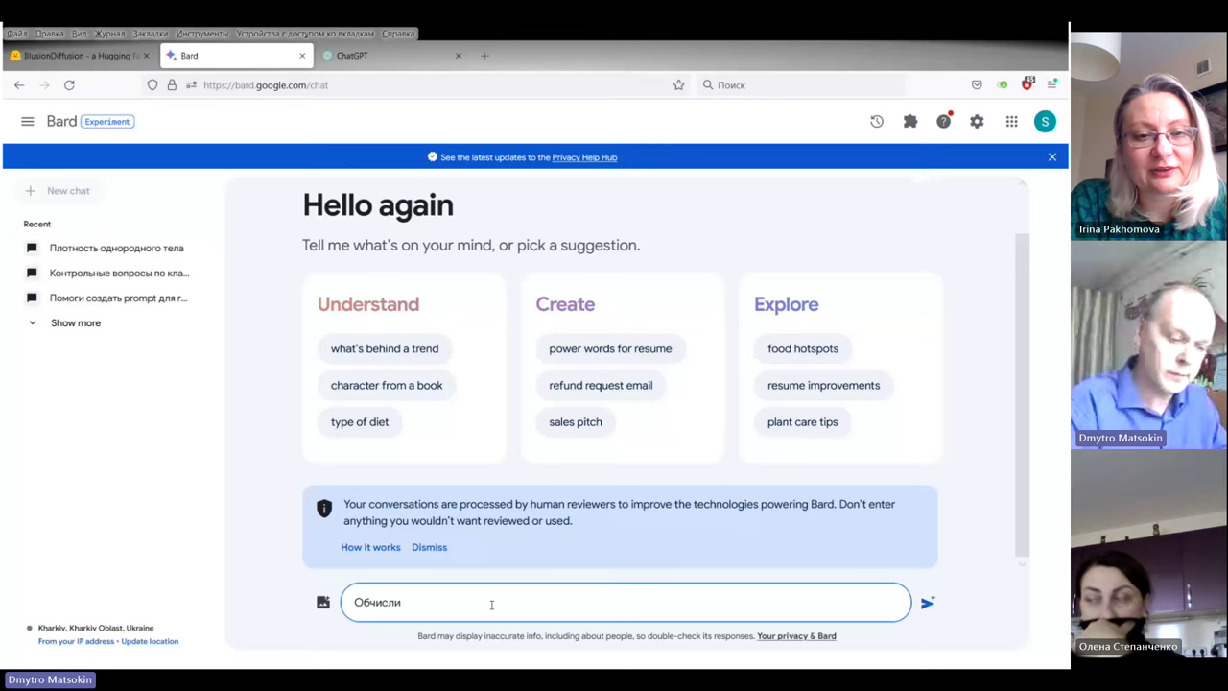
type(" 3")
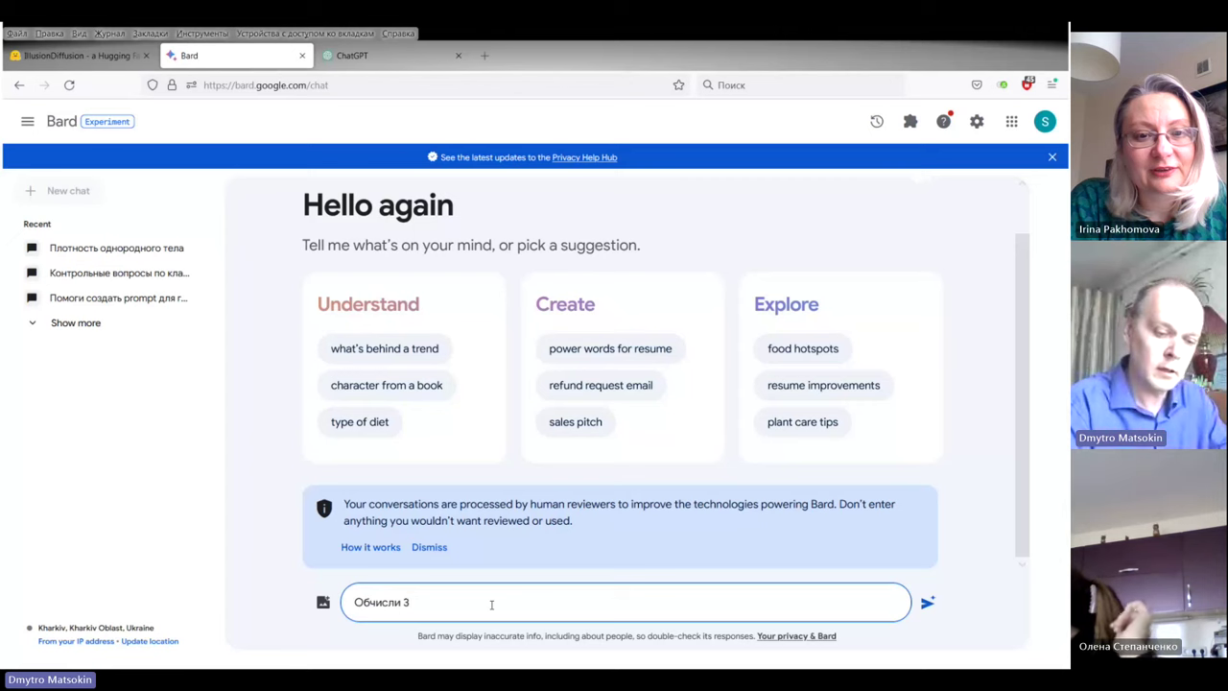
type(".95")
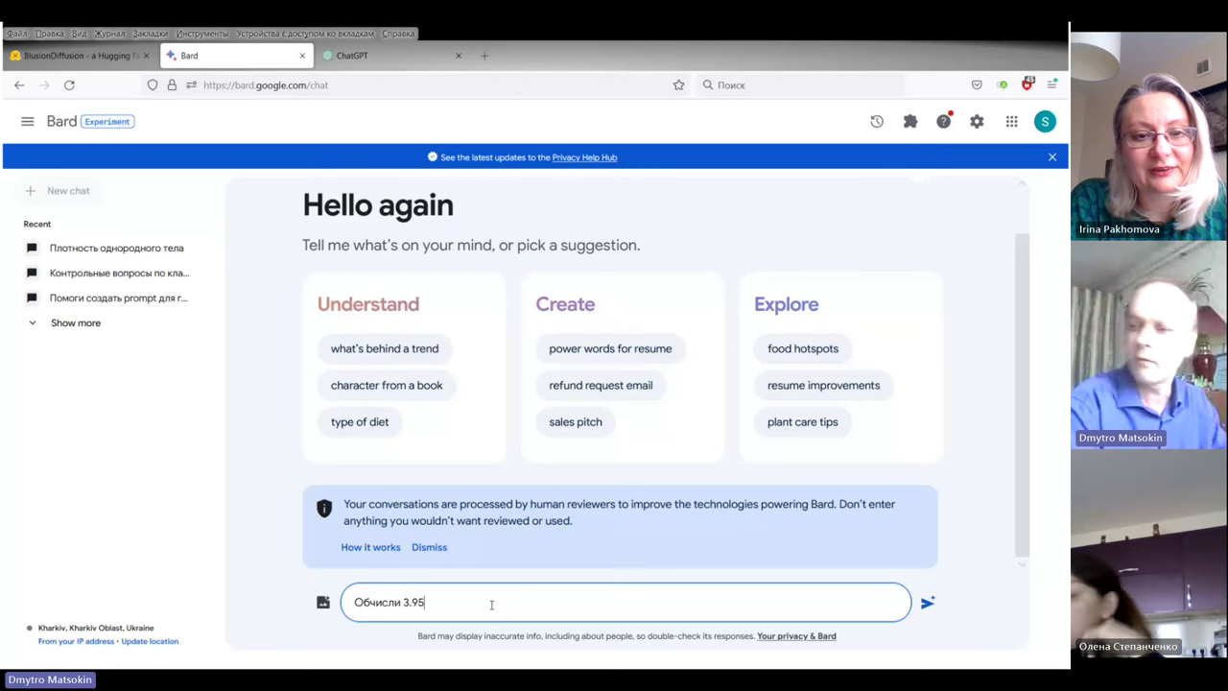
type("^")
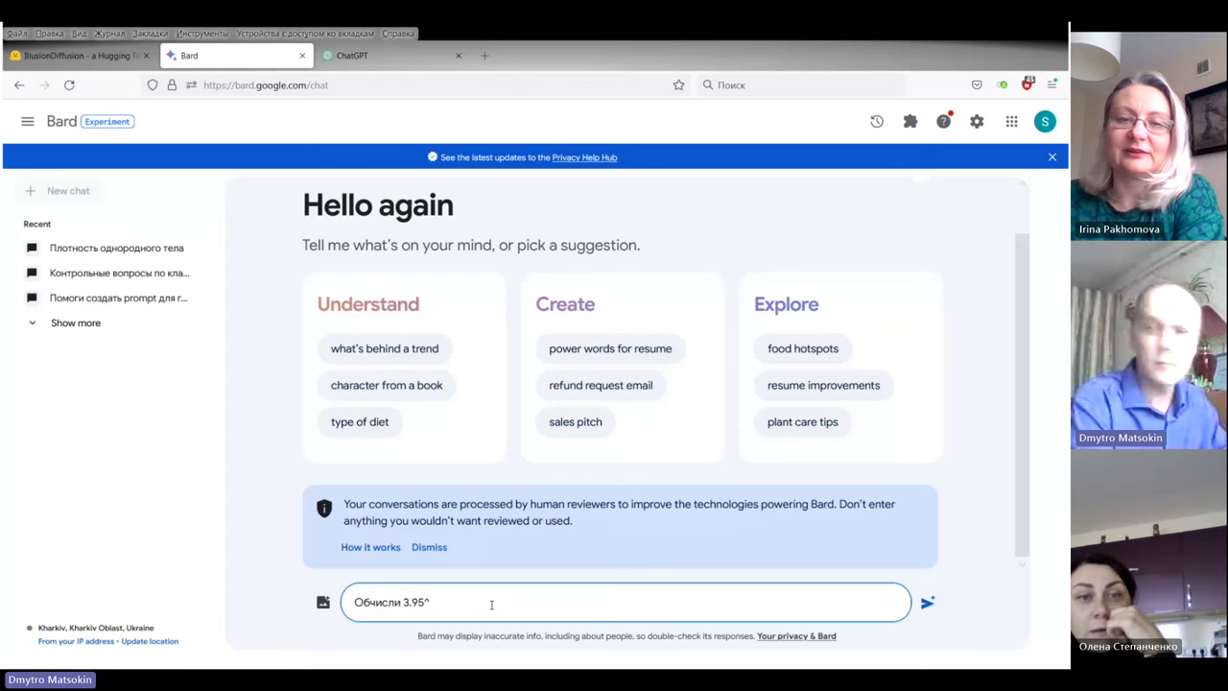
type("2")
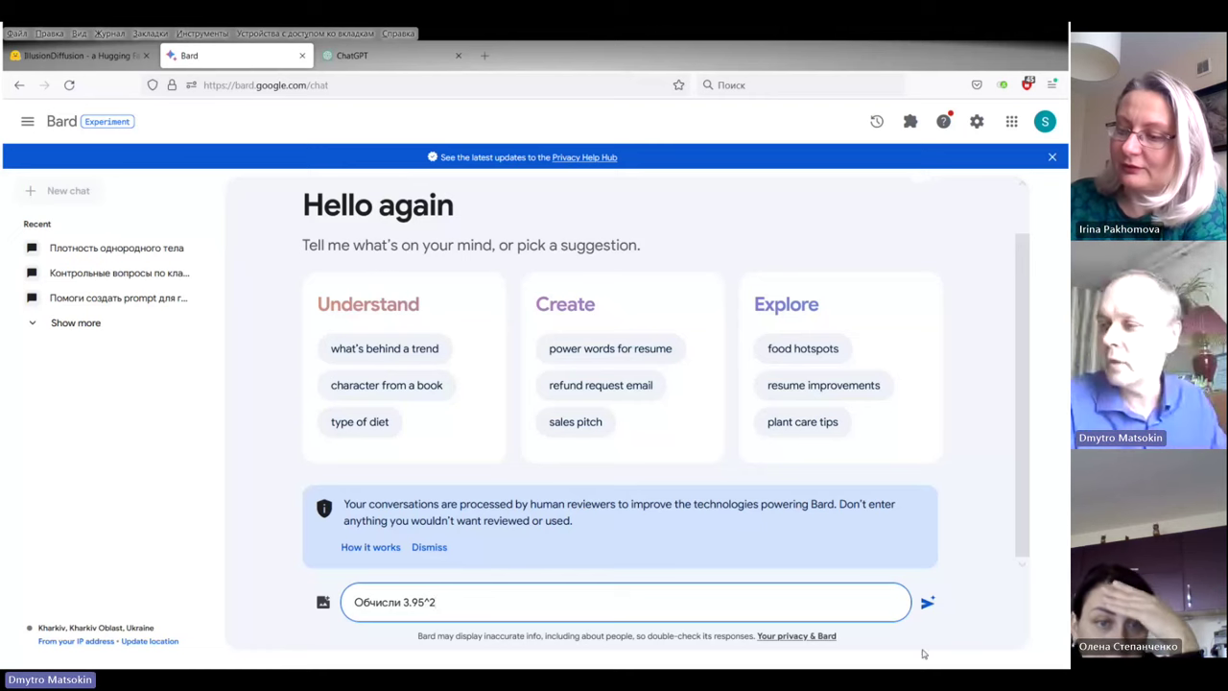
left_click(927, 603)
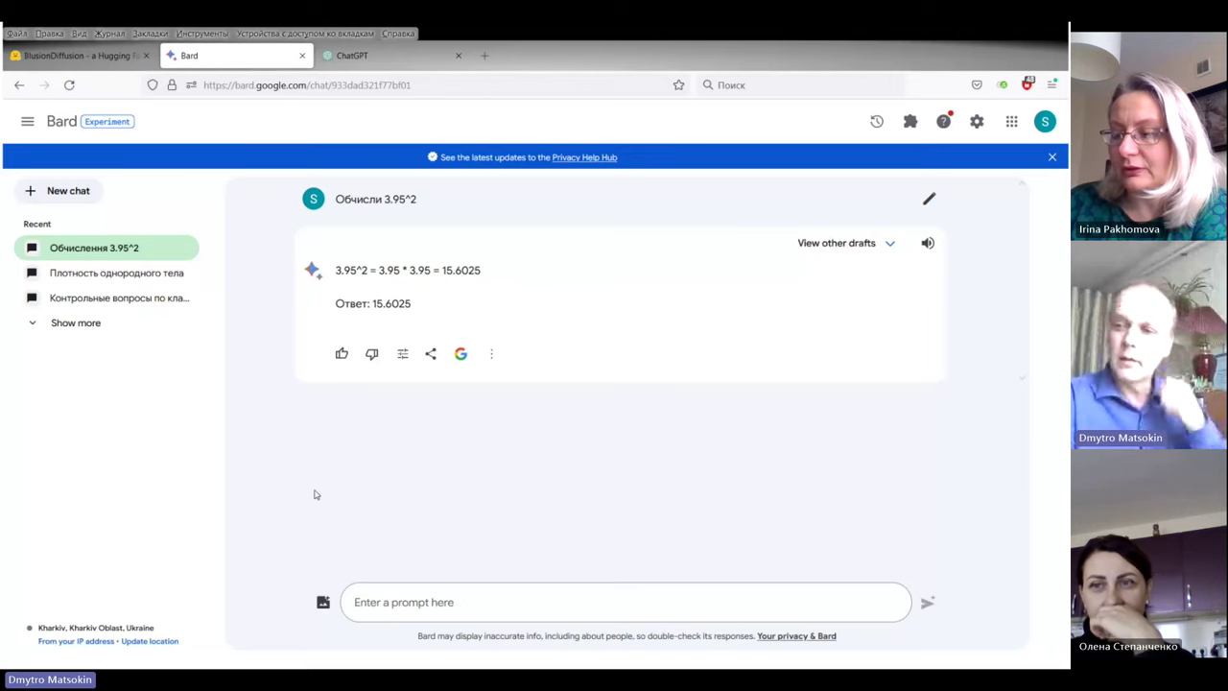
- Submit the follow-up request "Обчисли 3,954^2" in the same Bard chat and review both answers
left_click(393, 601)
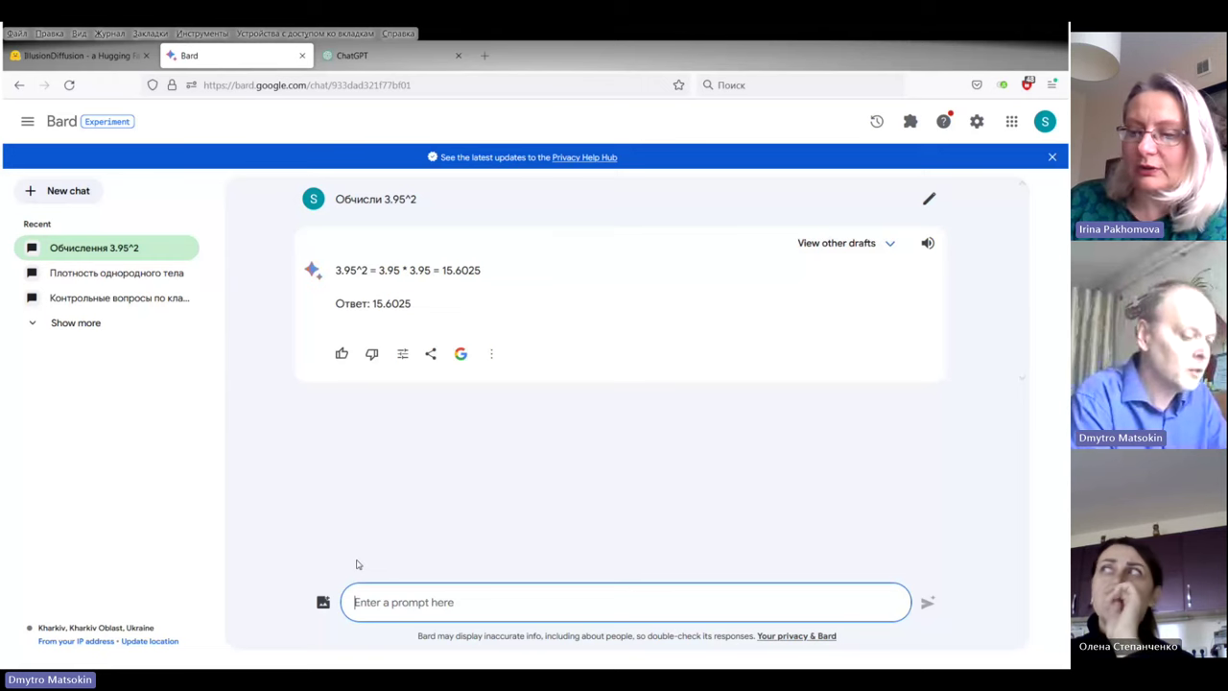
type("Обч")
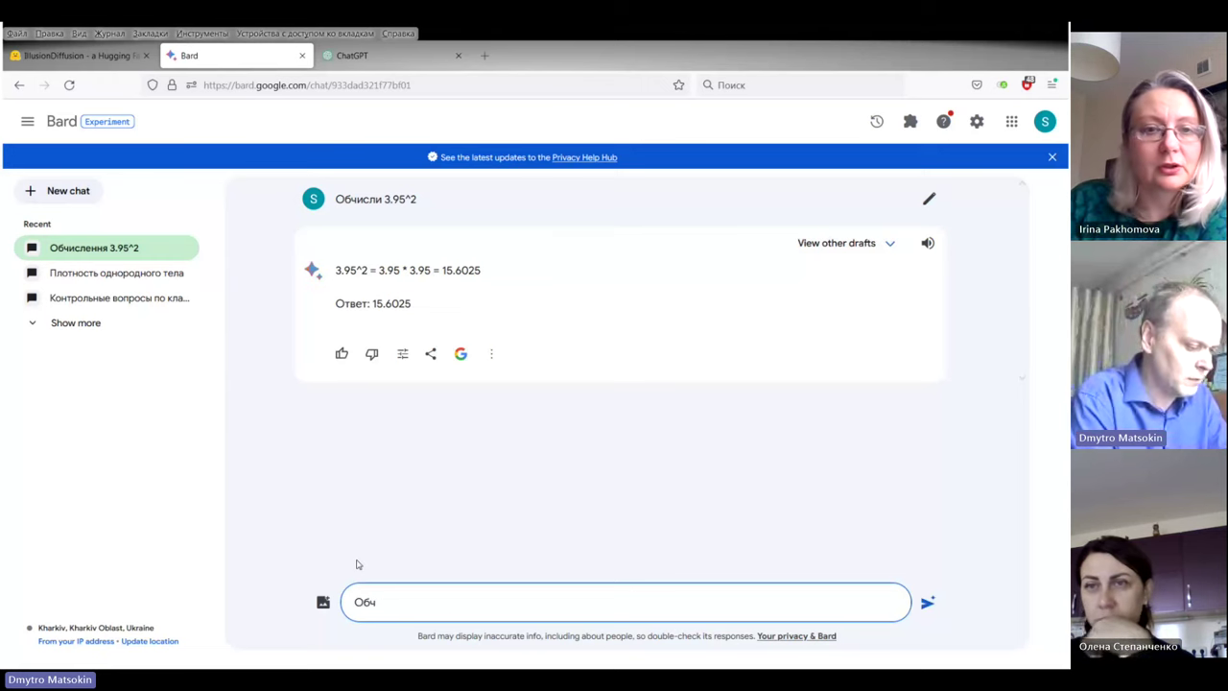
type("исли ")
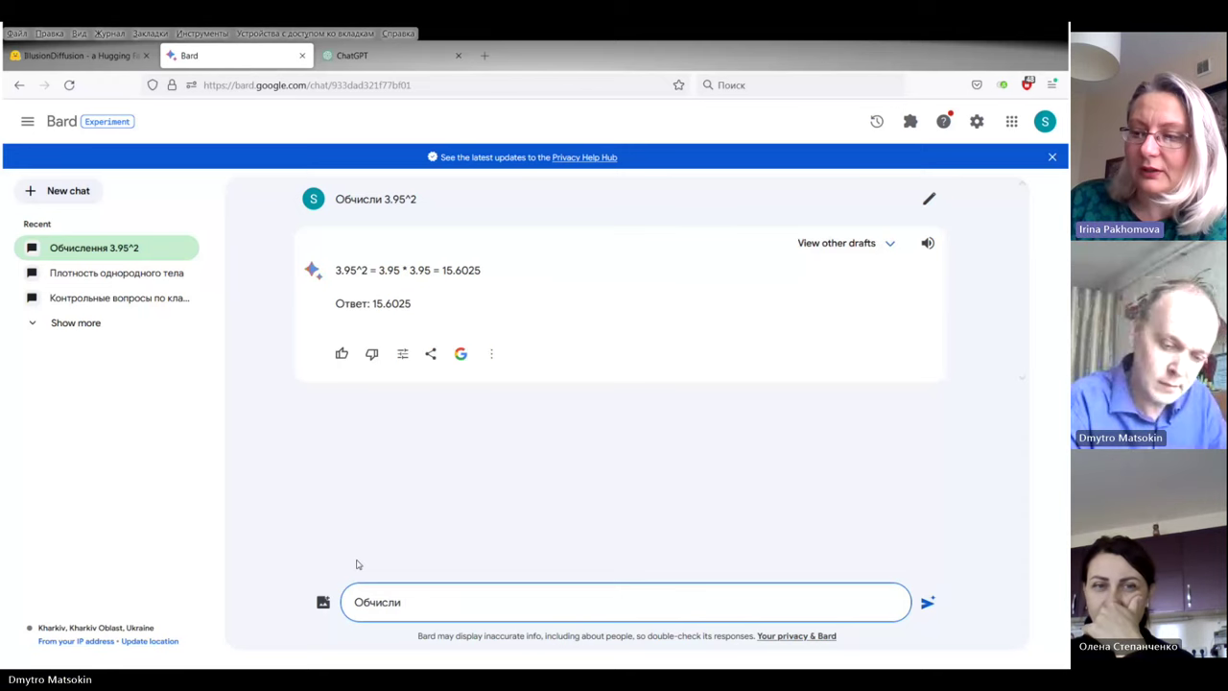
type("3,")
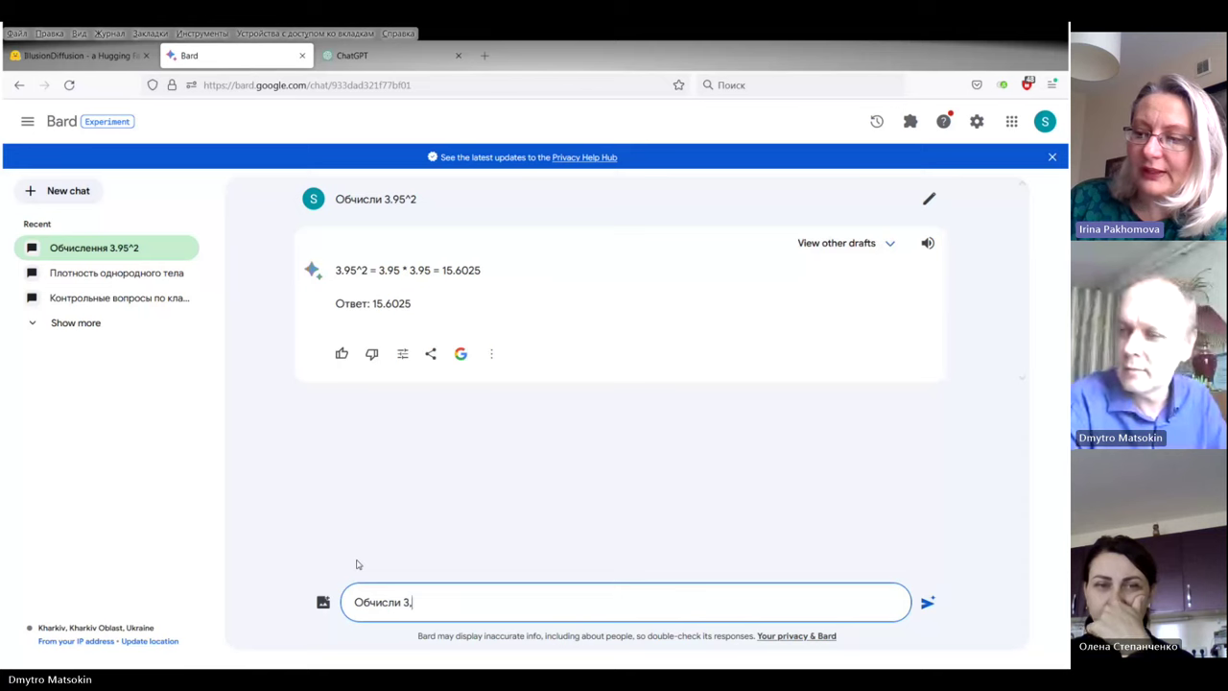
type("954")
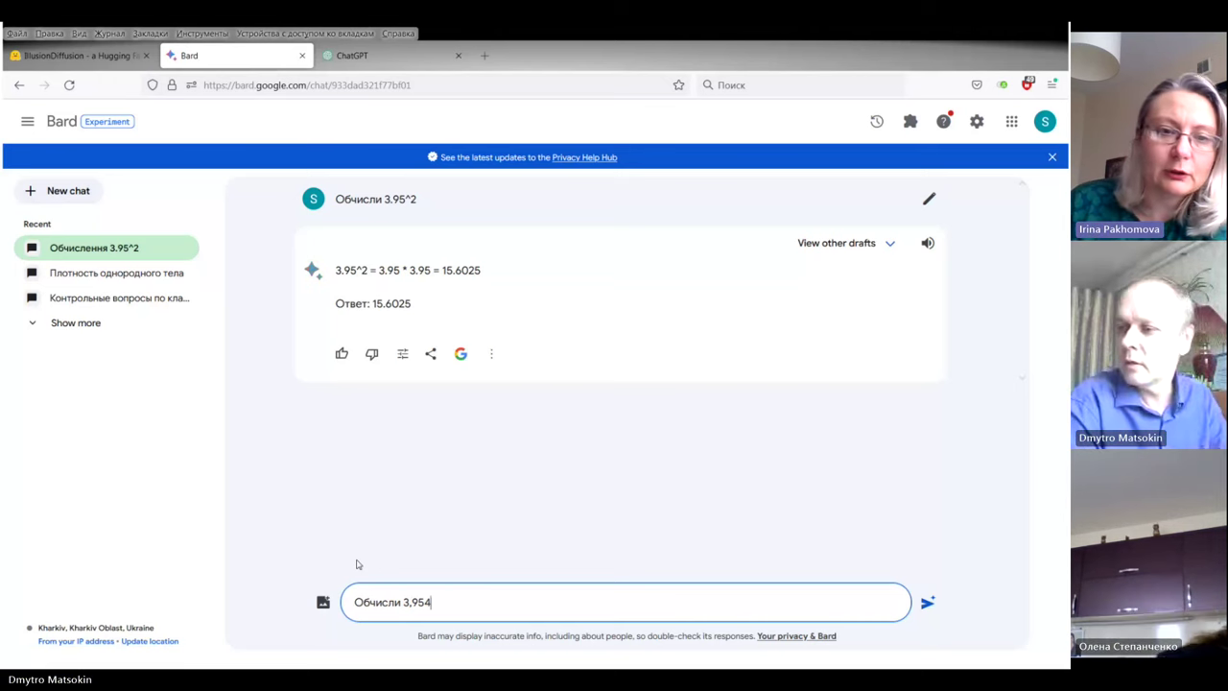
type("^")
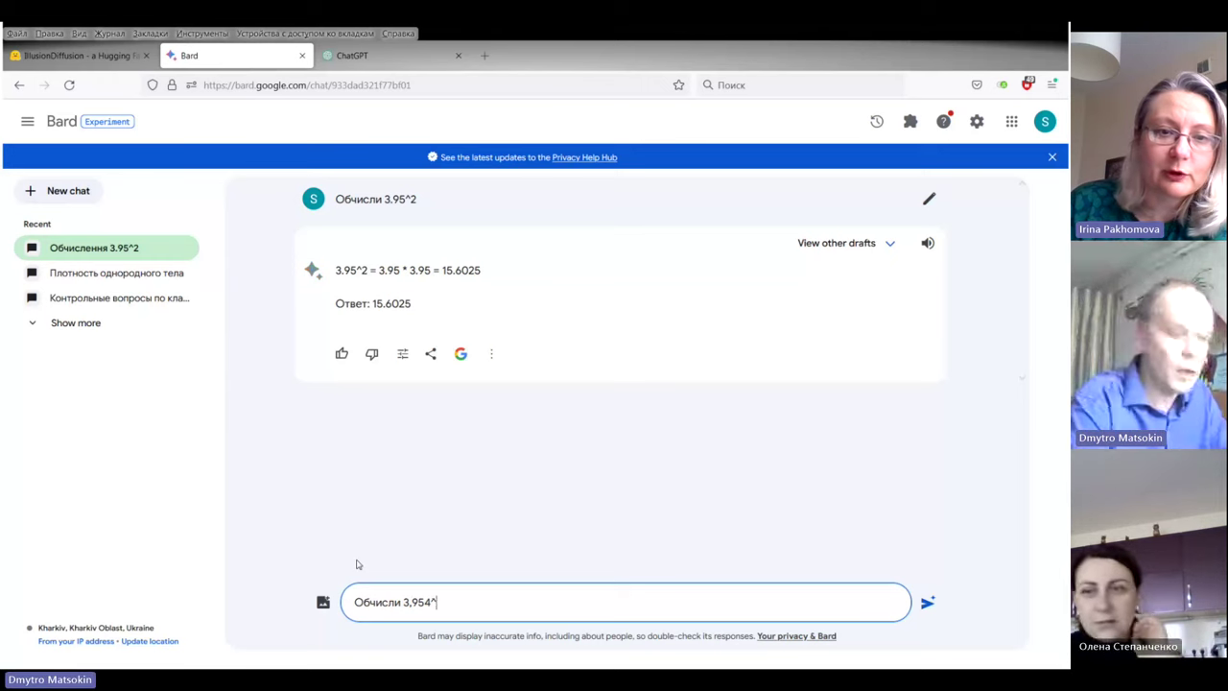
type("2")
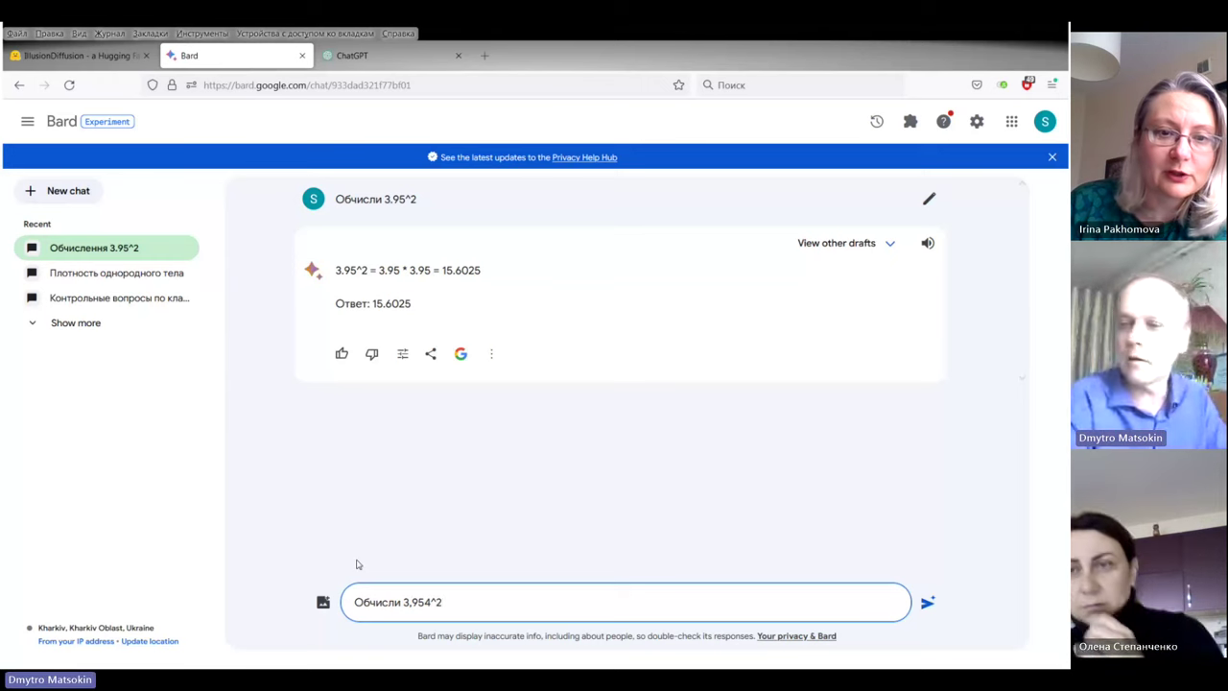
left_click(927, 603)
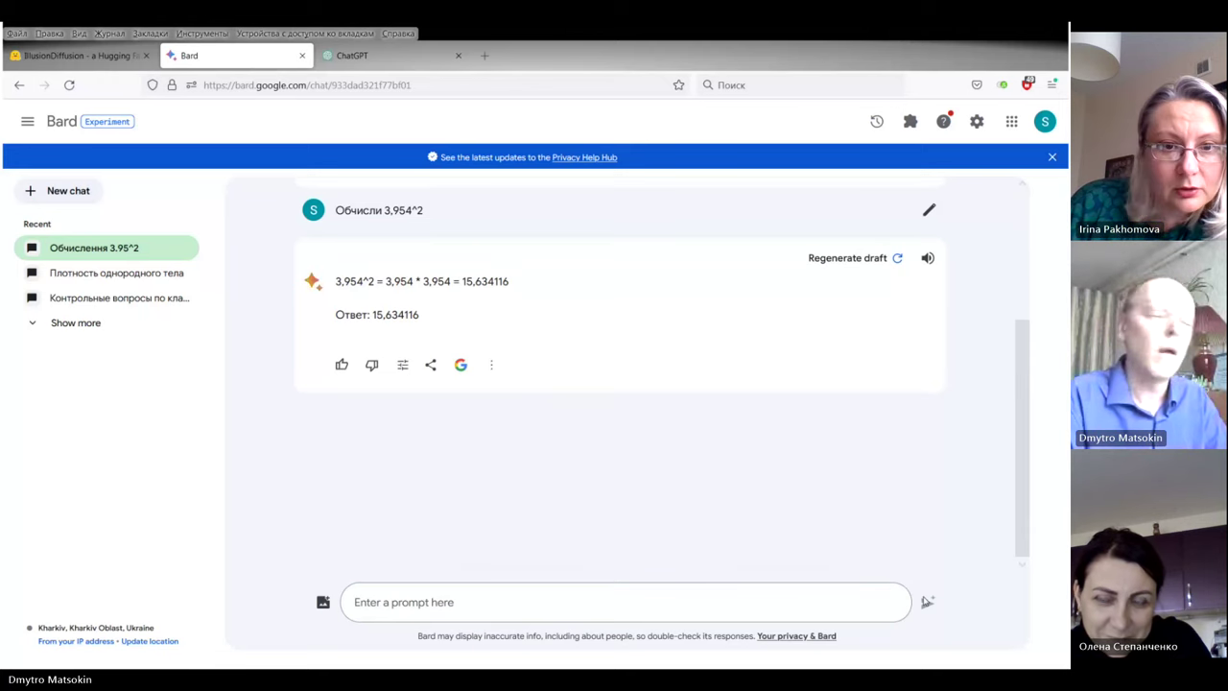
scroll(857, 568, "up", 2)
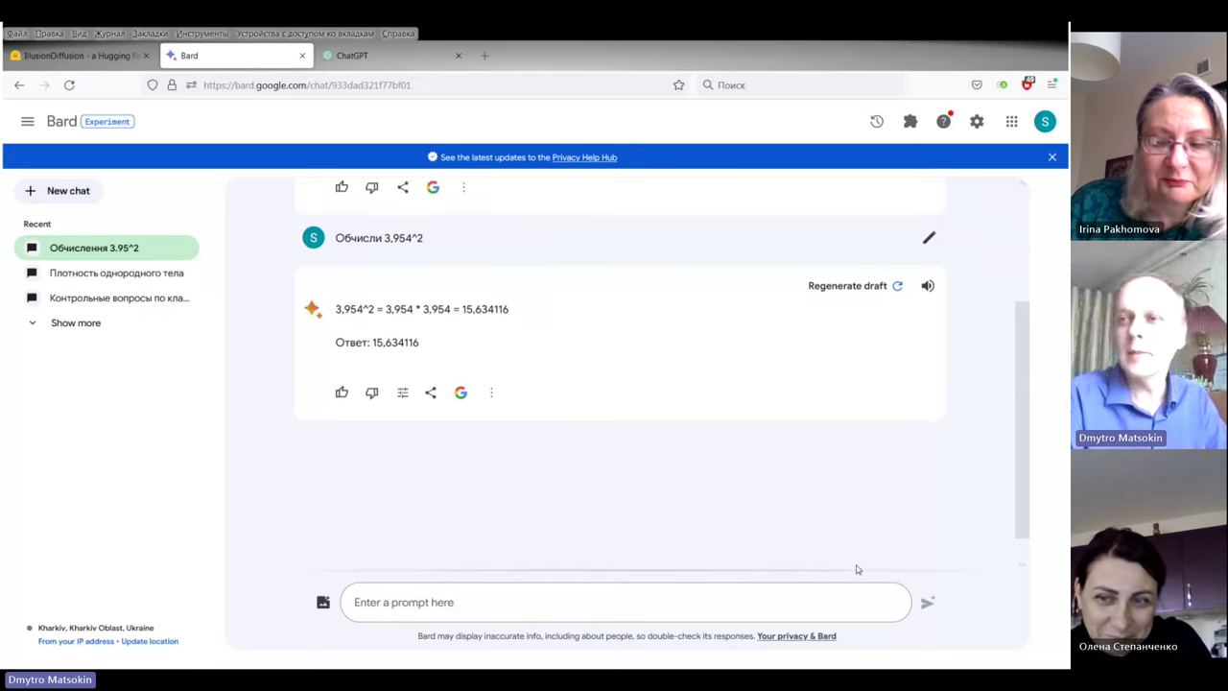
scroll(857, 569, "down", 2)
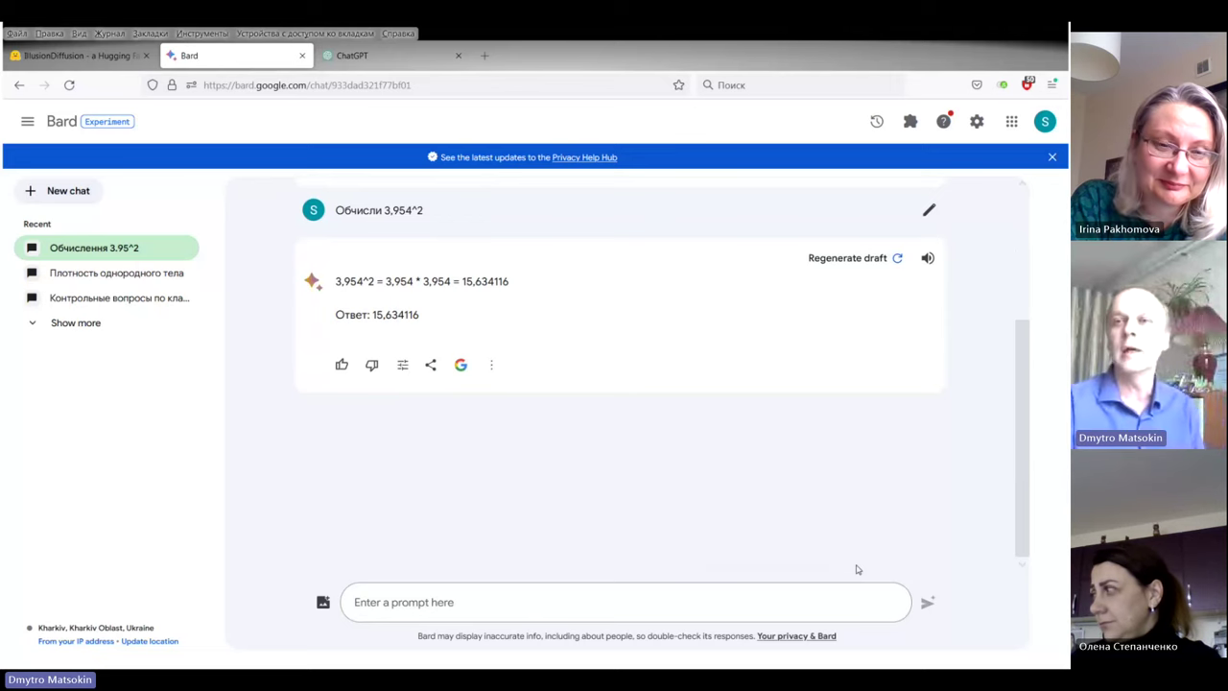
scroll(684, 518, "up", 2)
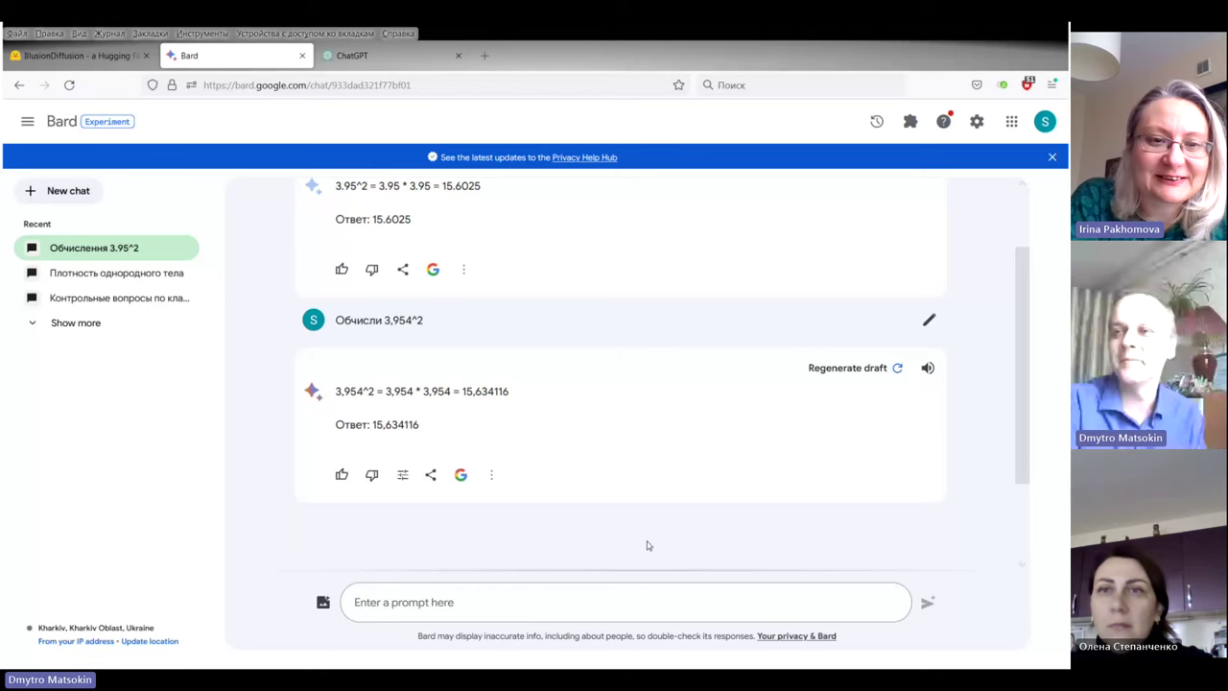
scroll(649, 543, "up", 2)
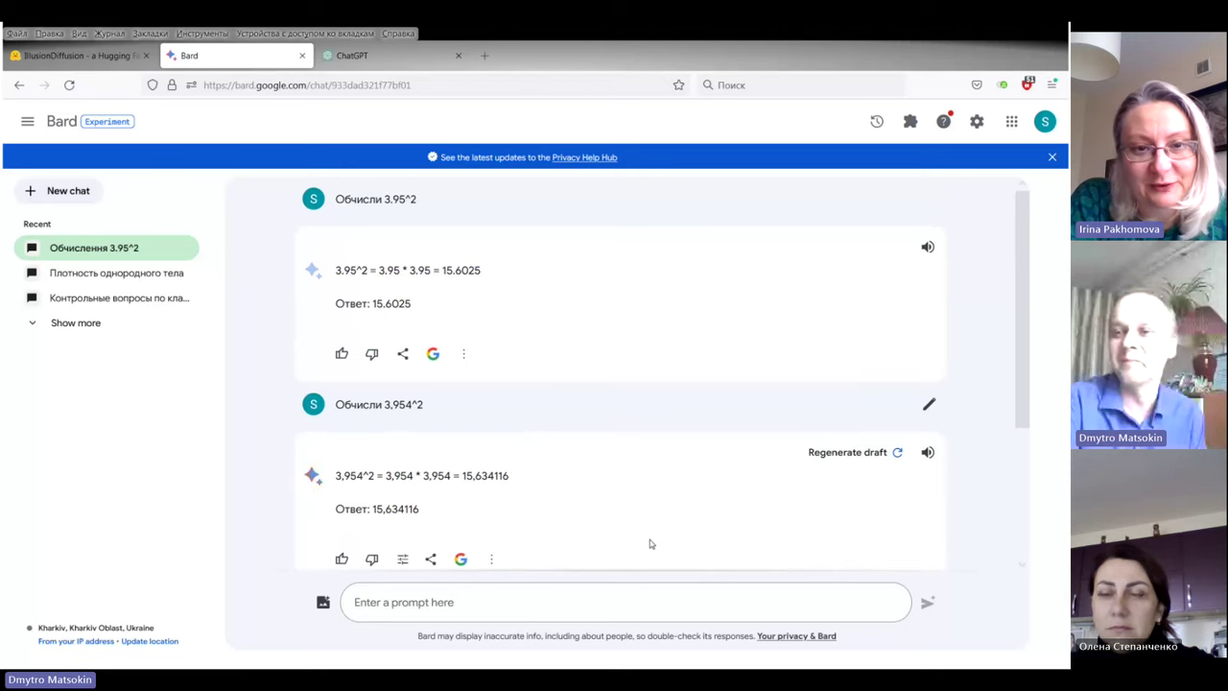